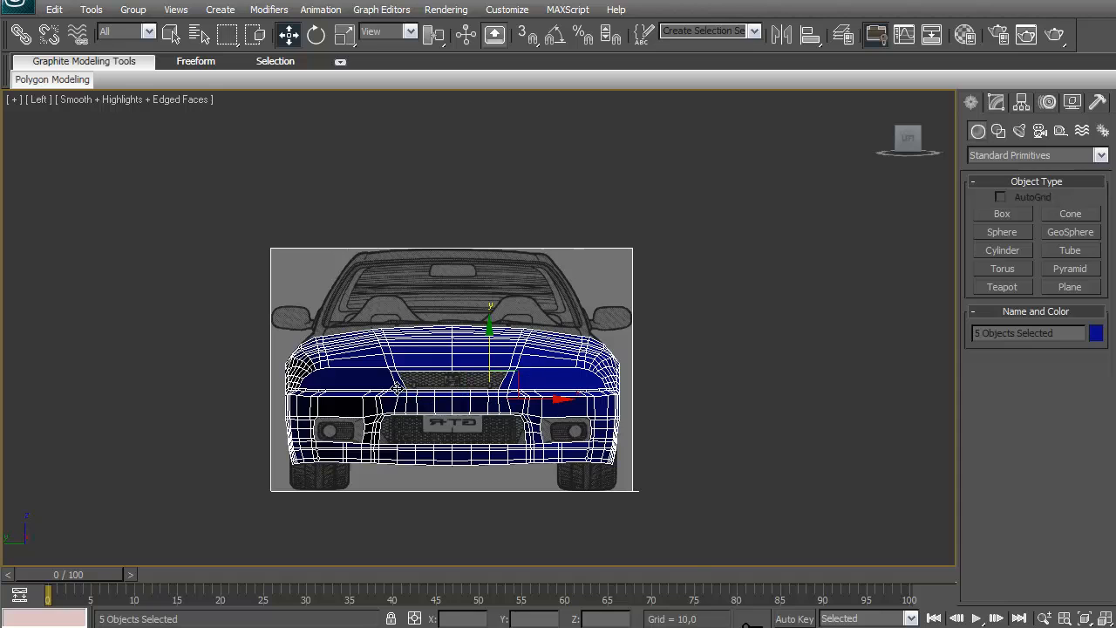
Hide all unselected objects, keeping only the car front and the blueprint planes
{"action": "scroll", "coordinate": [529, 382], "scroll_direction": "up", "scroll_amount": 3}
{"action": "right_click", "coordinate": [420, 308]}
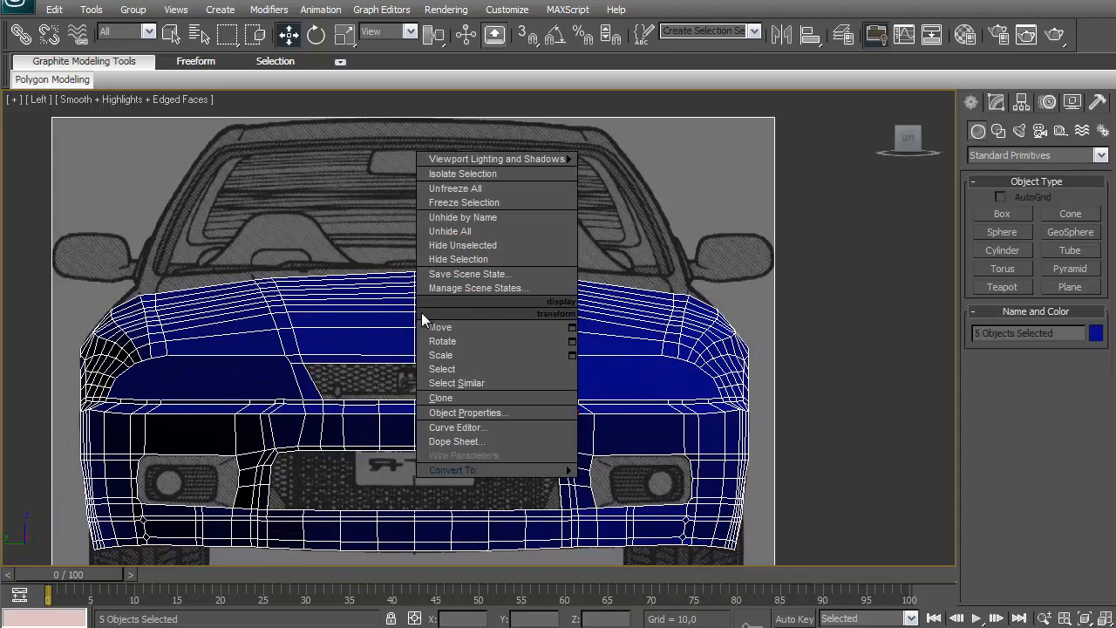
{"action": "left_click", "coordinate": [499, 245]}
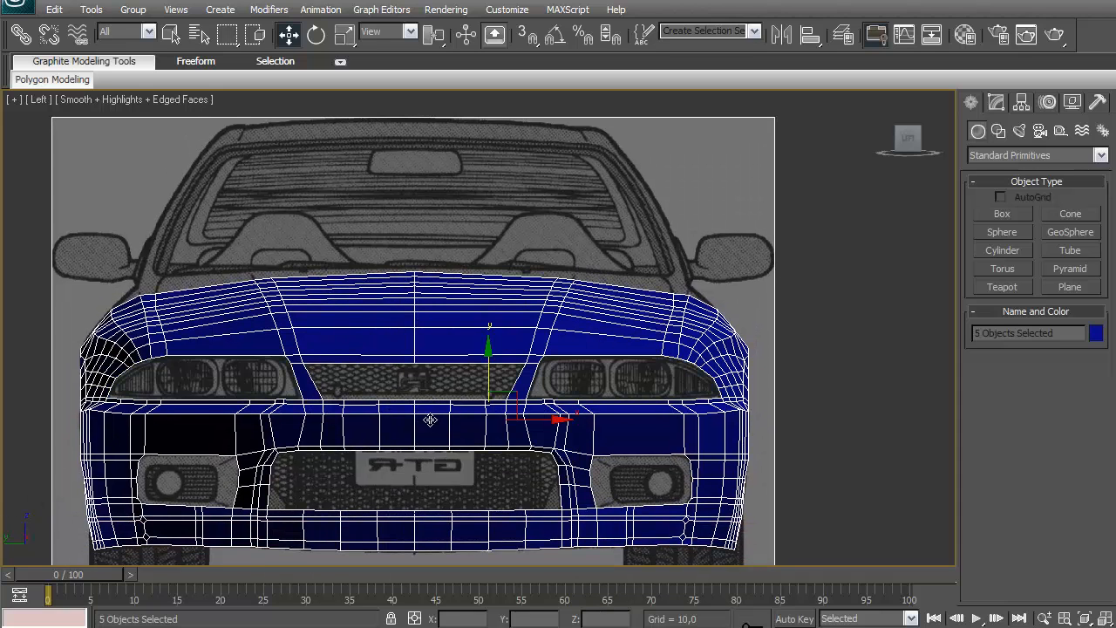
Enter vertex editing on the car body mesh and adjust the vertex at the headlight opening's upper edge
{"action": "middle_click_drag", "start_coordinate": [436, 410], "coordinate": [579, 379]}
{"action": "scroll", "coordinate": [619, 316], "scroll_direction": "up", "scroll_amount": 2}
{"action": "middle_click_drag", "start_coordinate": [619, 315], "coordinate": [730, 490]}
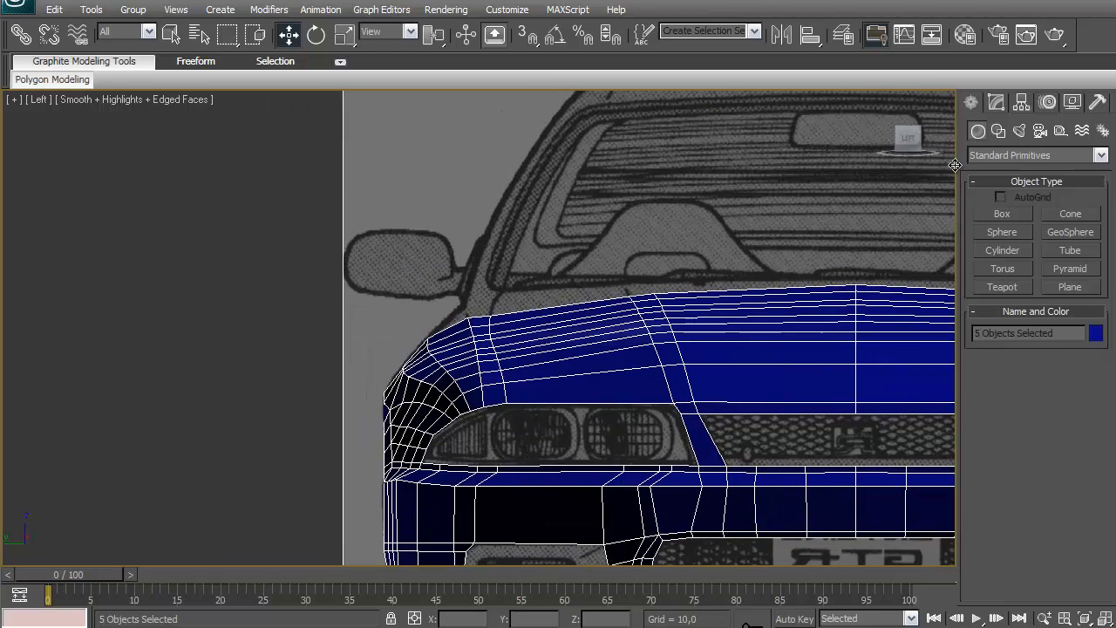
{"action": "left_click", "coordinate": [996, 103]}
{"action": "left_click", "coordinate": [843, 350]}
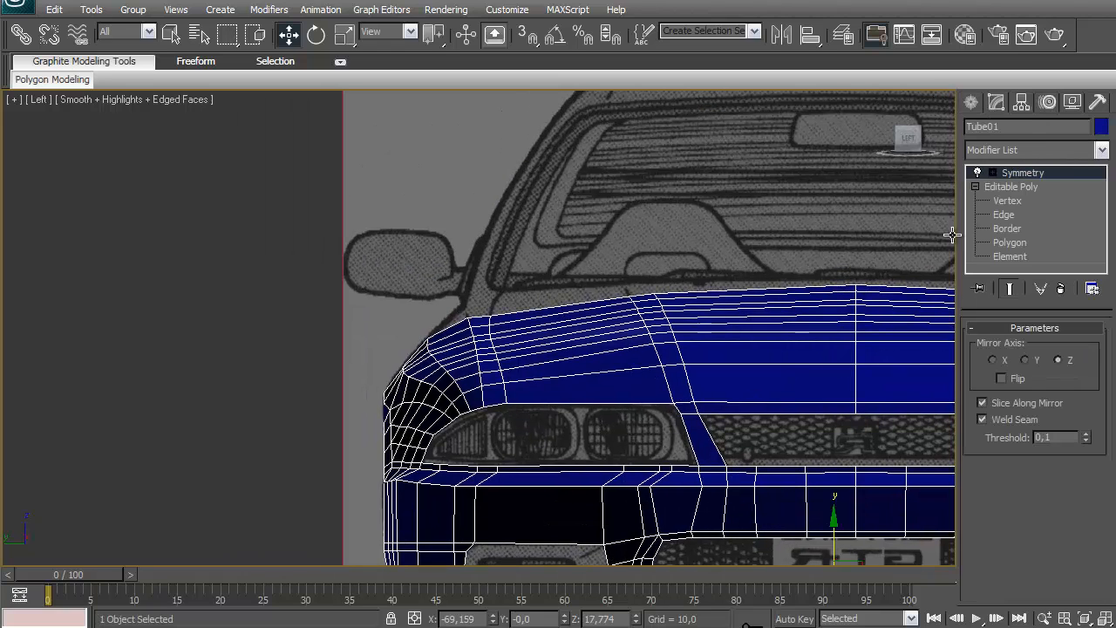
{"action": "left_click", "coordinate": [1006, 201]}
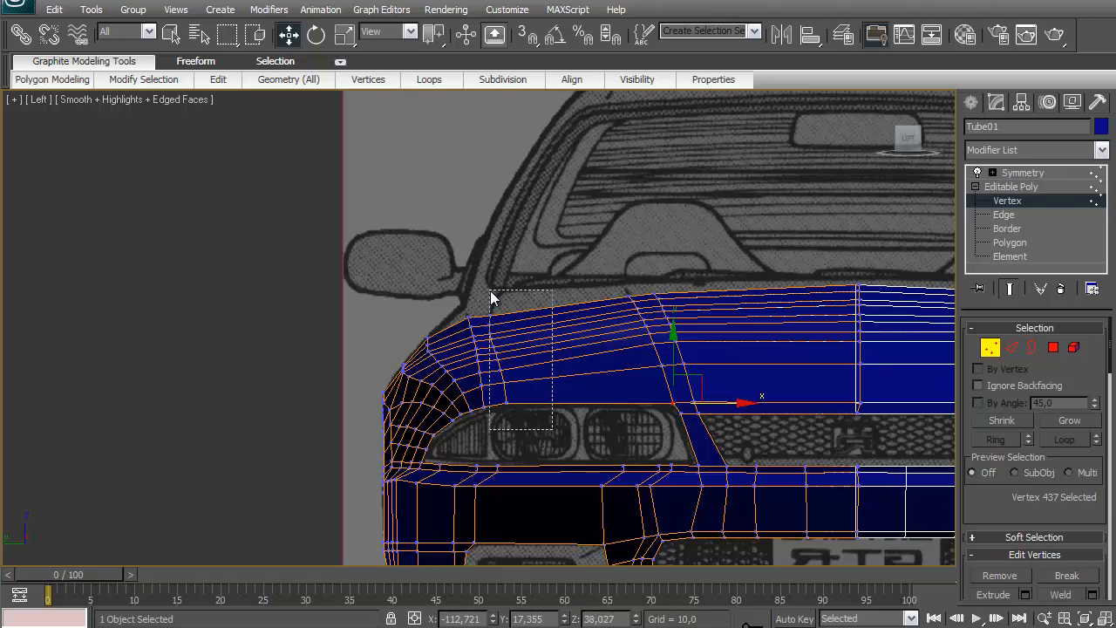
{"action": "left_click_drag", "start_coordinate": [490, 298], "coordinate": [498, 285]}
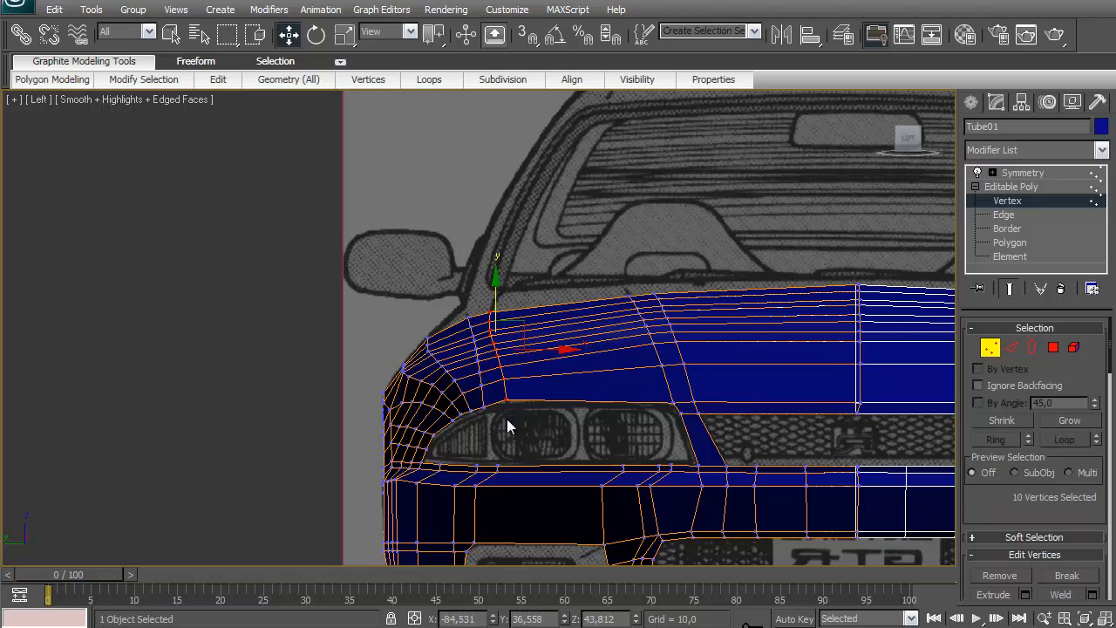
{"action": "left_click", "coordinate": [504, 382]}
{"action": "left_click_drag", "start_coordinate": [506, 359], "coordinate": [508, 359]}
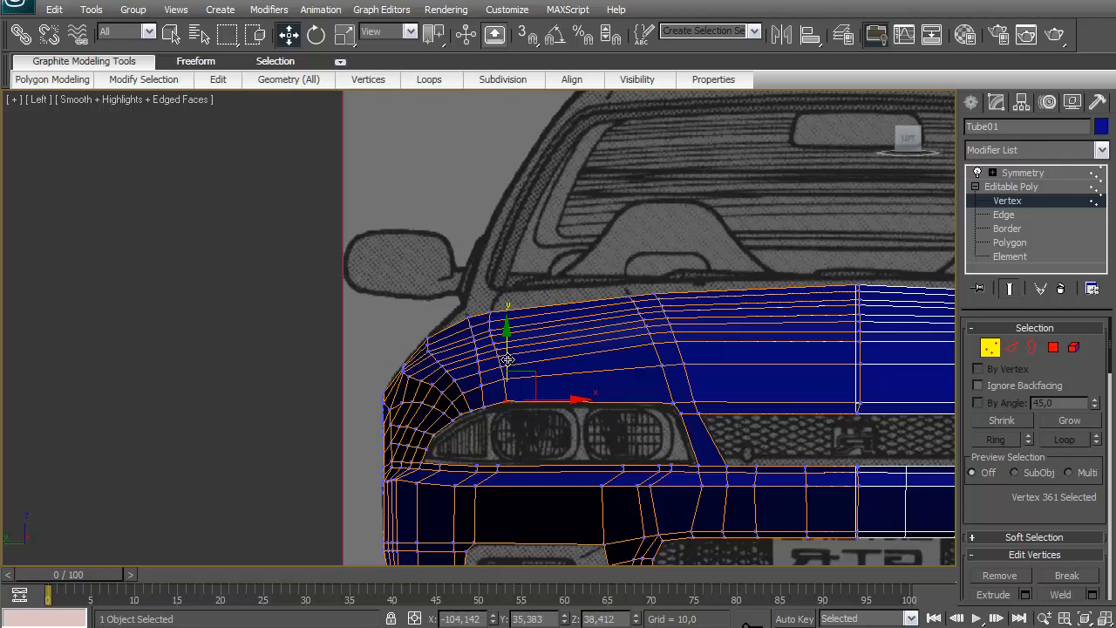
Fine-tune the heights of the upper hood-edge vertices in the edge column above the headlight
{"action": "left_click", "coordinate": [490, 316]}
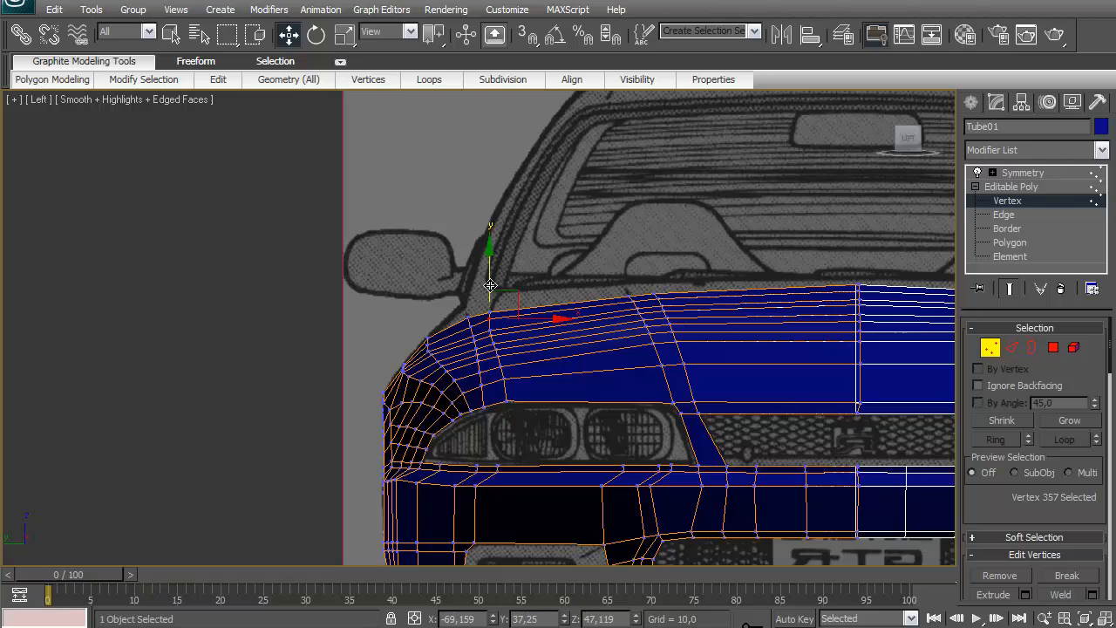
{"action": "left_click", "coordinate": [486, 305]}
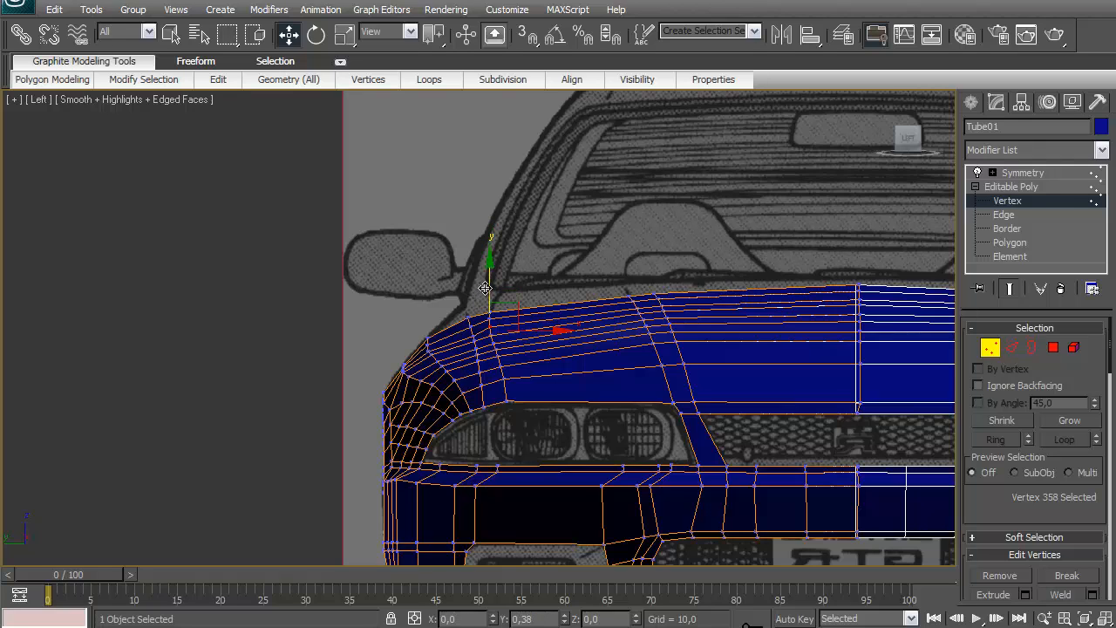
{"action": "left_click", "coordinate": [492, 333]}
{"action": "left_click_drag", "start_coordinate": [489, 301], "coordinate": [489, 297]}
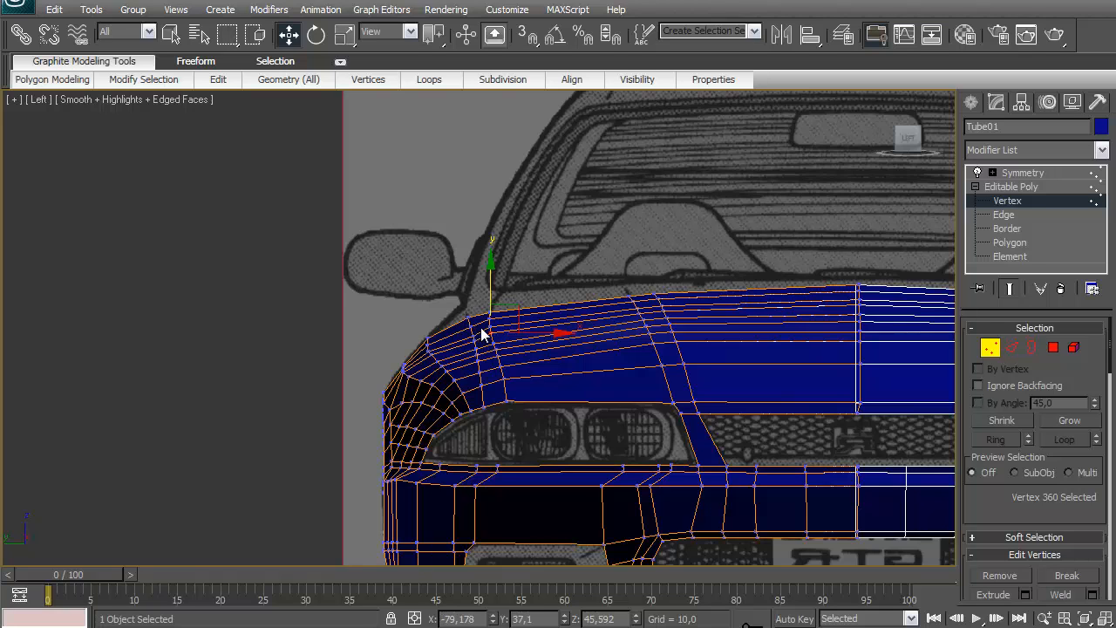
Reposition the vertices in the neighbouring edge column on the fender side to smooth the hood's curvature
{"action": "scroll", "coordinate": [482, 334], "scroll_direction": "up", "scroll_amount": 3}
{"action": "left_click", "coordinate": [541, 268]}
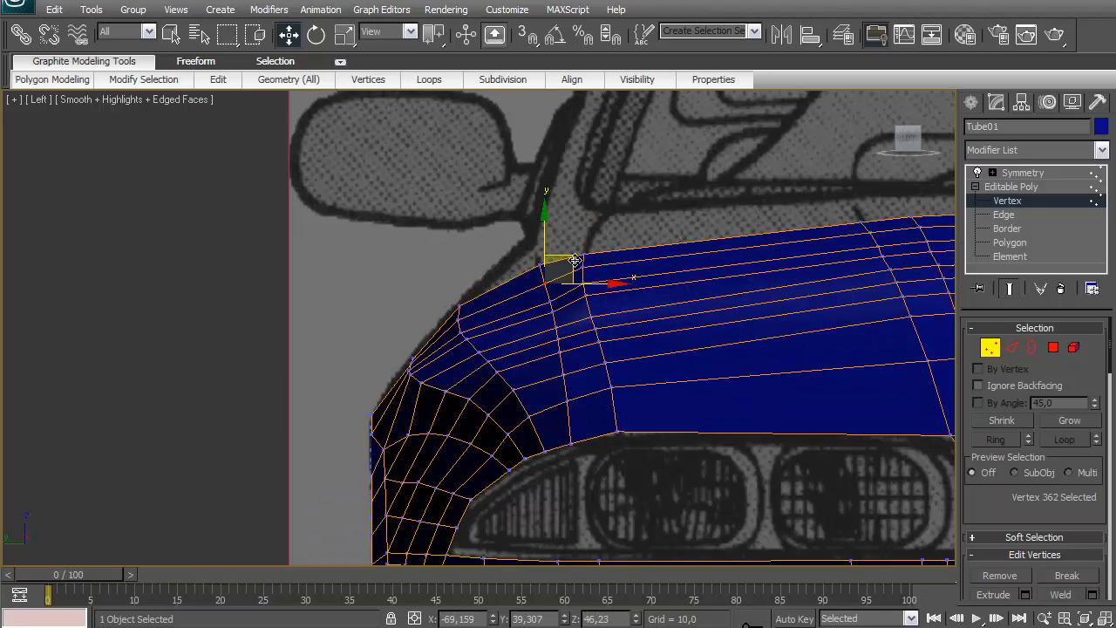
{"action": "left_click", "coordinate": [553, 299]}
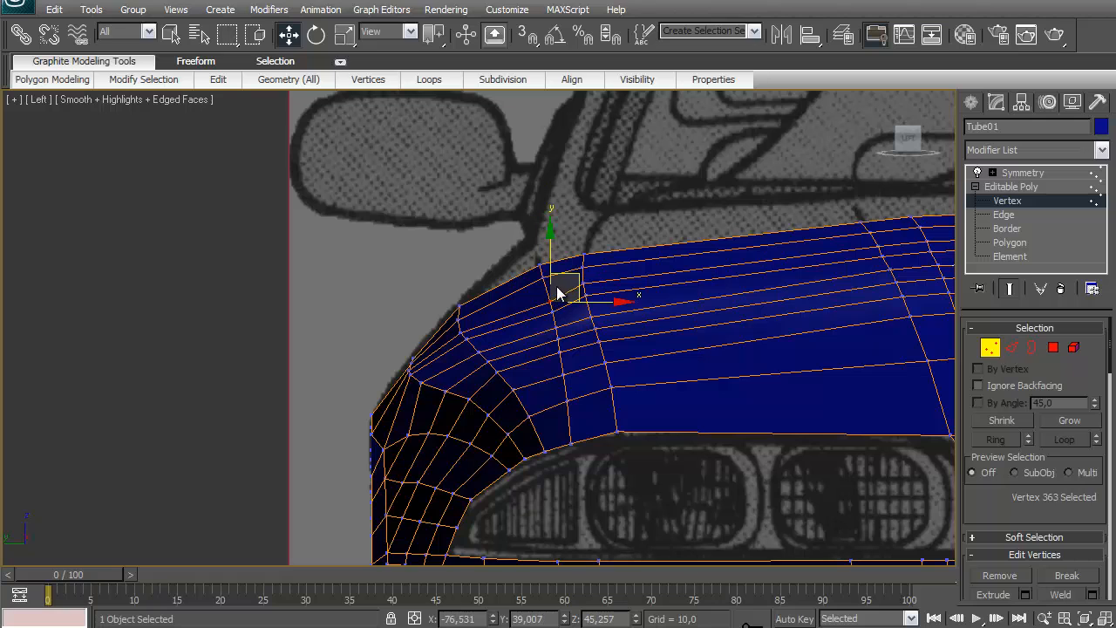
{"action": "left_click", "coordinate": [553, 311]}
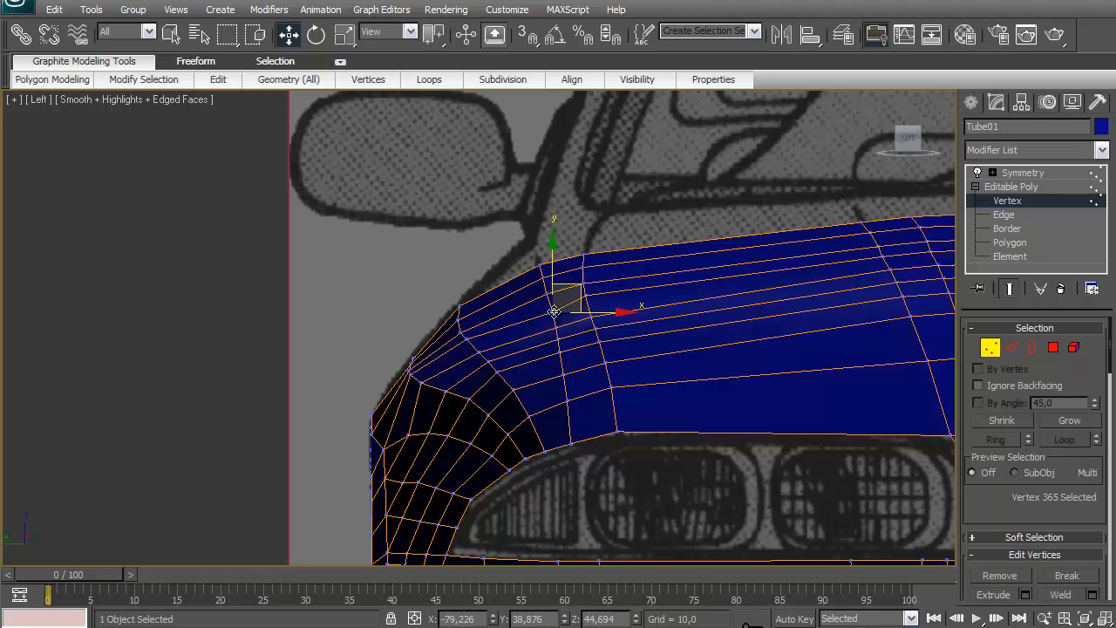
{"action": "left_click_drag", "start_coordinate": [571, 285], "coordinate": [571, 280]}
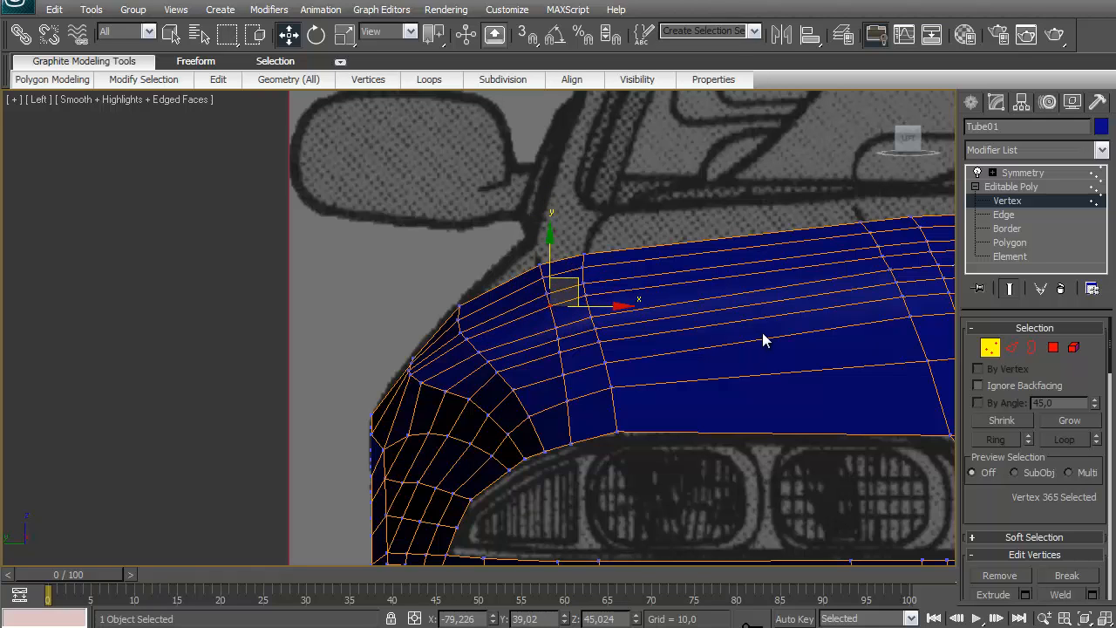
Select the headlight opening's border and extend it inward into the body to about X -101.7
{"action": "middle_click_drag", "start_coordinate": [762, 334], "coordinate": [571, 302]}
{"action": "scroll", "coordinate": [571, 303], "scroll_direction": "down", "scroll_amount": 3}
{"action": "middle_click_drag", "start_coordinate": [662, 280], "coordinate": [614, 240]}
{"action": "scroll", "coordinate": [589, 310], "scroll_direction": "up", "scroll_amount": 2}
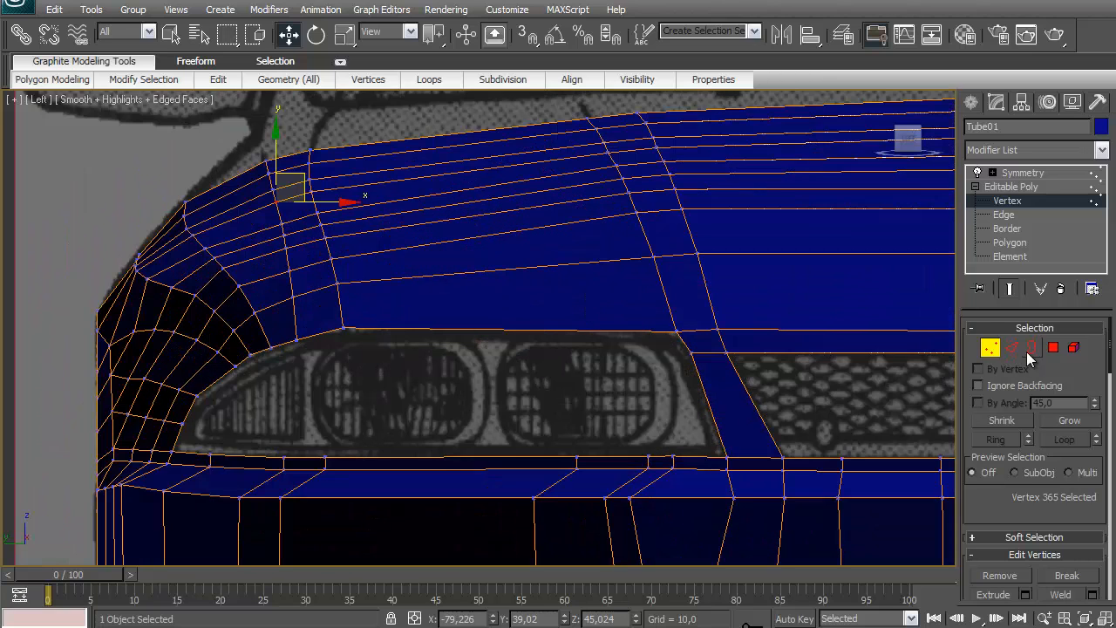
{"action": "left_click", "coordinate": [1030, 349]}
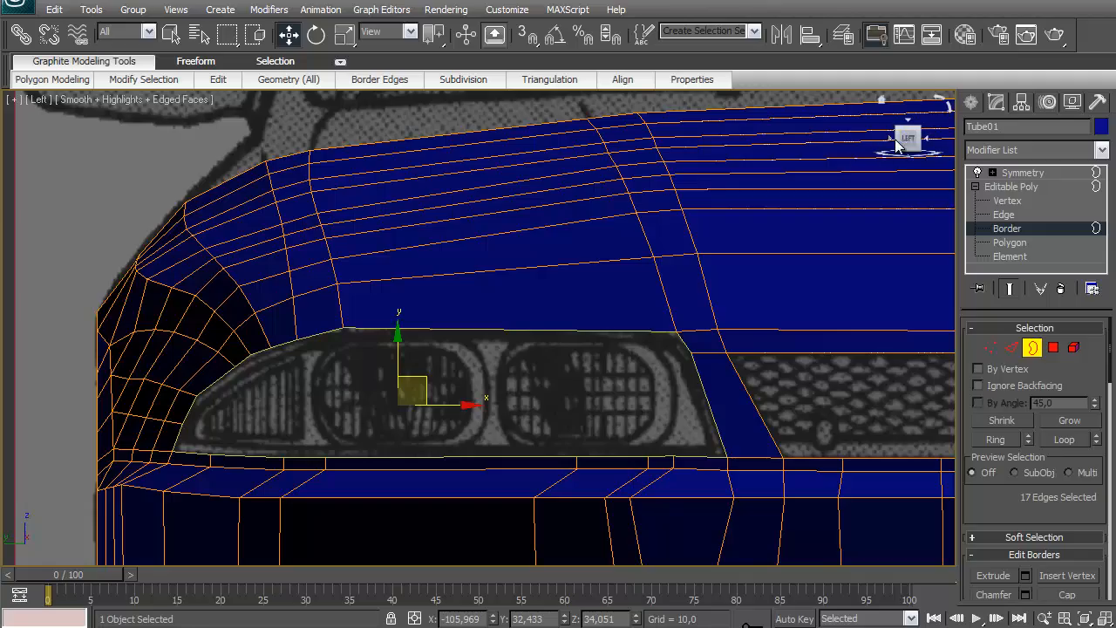
{"action": "left_click_drag", "start_coordinate": [897, 139], "coordinate": [95, 162]}
{"action": "middle_click_drag", "start_coordinate": [614, 260], "coordinate": [359, 195]}
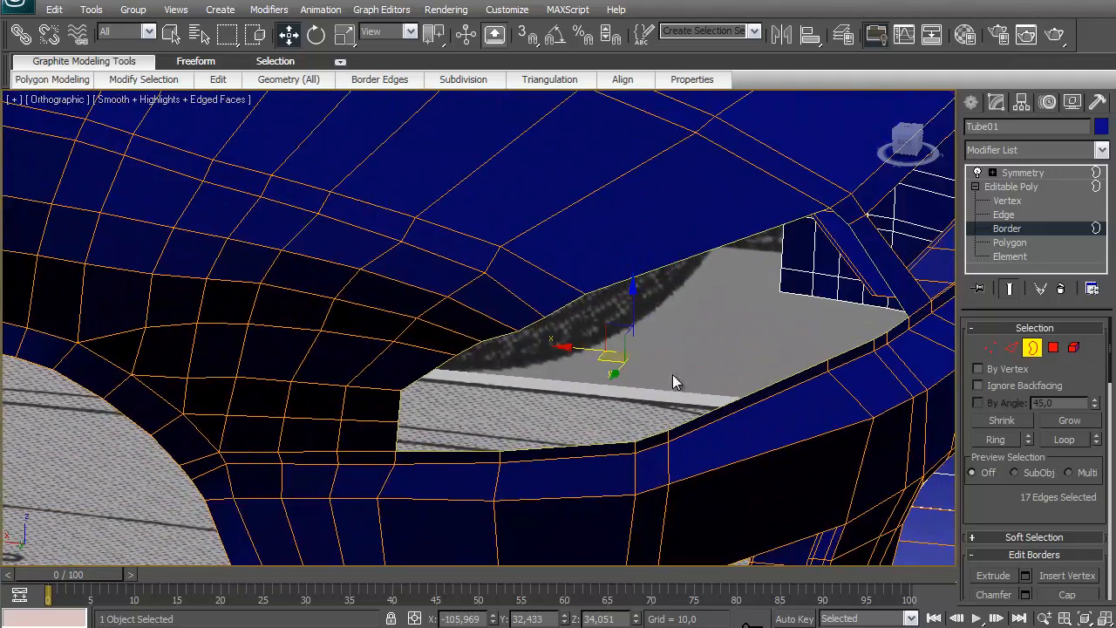
{"action": "left_click_drag", "start_coordinate": [568, 345], "coordinate": [506, 338], "text": "shift"}
Cap the extended border of the headlight opening
{"action": "left_click_drag", "start_coordinate": [907, 139], "coordinate": [768, 131]}
{"action": "middle_click_drag", "start_coordinate": [533, 308], "coordinate": [989, 428]}
{"action": "scroll", "coordinate": [819, 399], "scroll_direction": "down", "scroll_amount": 5}
{"action": "middle_click_drag", "start_coordinate": [641, 349], "coordinate": [1075, 452]}
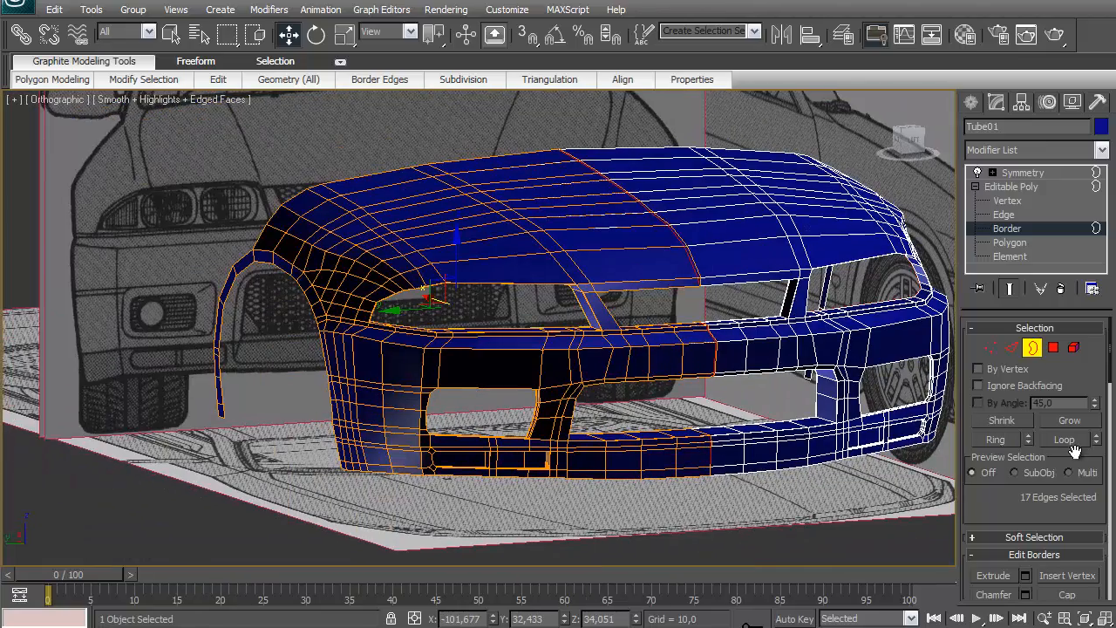
{"action": "scroll", "coordinate": [1068, 462], "scroll_direction": "down", "scroll_amount": 3}
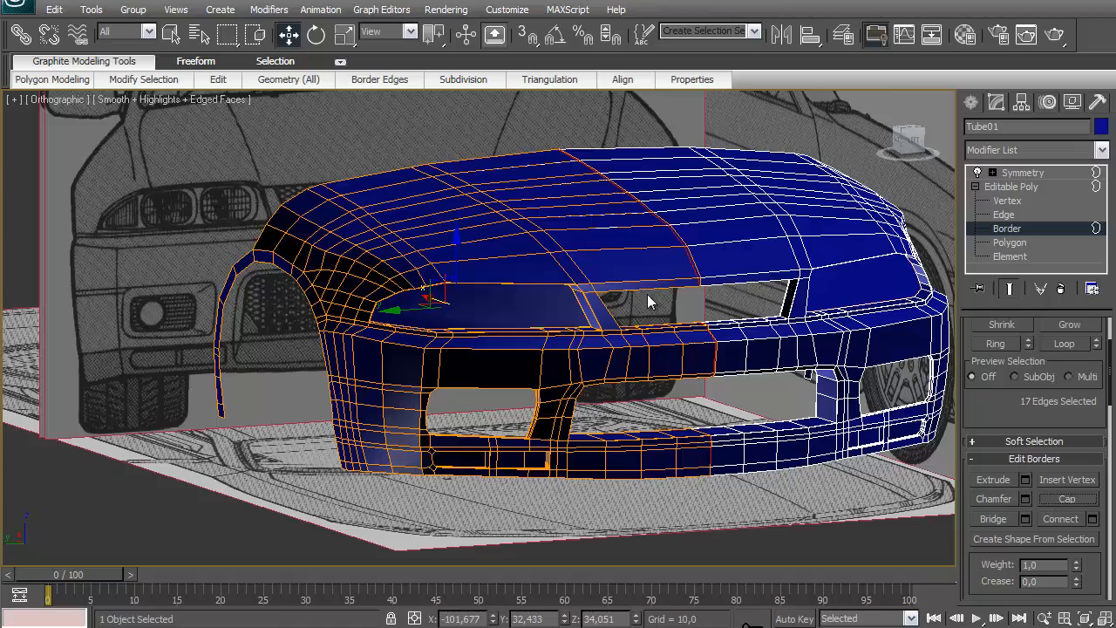
Select the border of the bumper's side fog light opening and cap it
{"action": "middle_click_drag", "start_coordinate": [648, 294], "coordinate": [726, 322]}
{"action": "scroll", "coordinate": [820, 293], "scroll_direction": "down", "scroll_amount": 2}
{"action": "left_click_drag", "start_coordinate": [913, 142], "coordinate": [942, 148]}
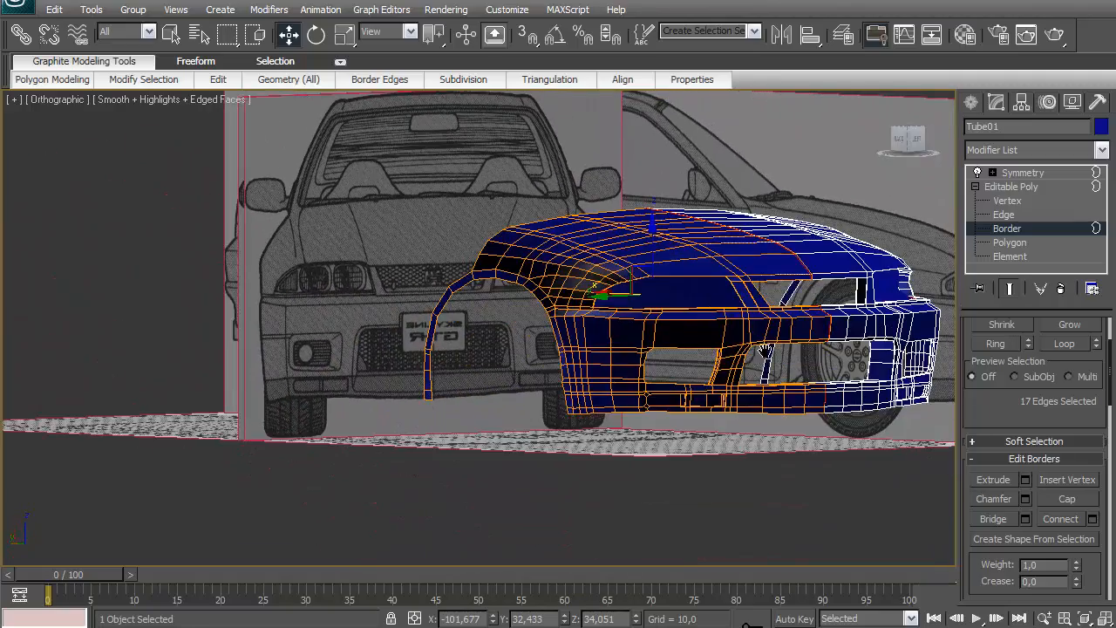
{"action": "scroll", "coordinate": [764, 351], "scroll_direction": "up", "scroll_amount": 10}
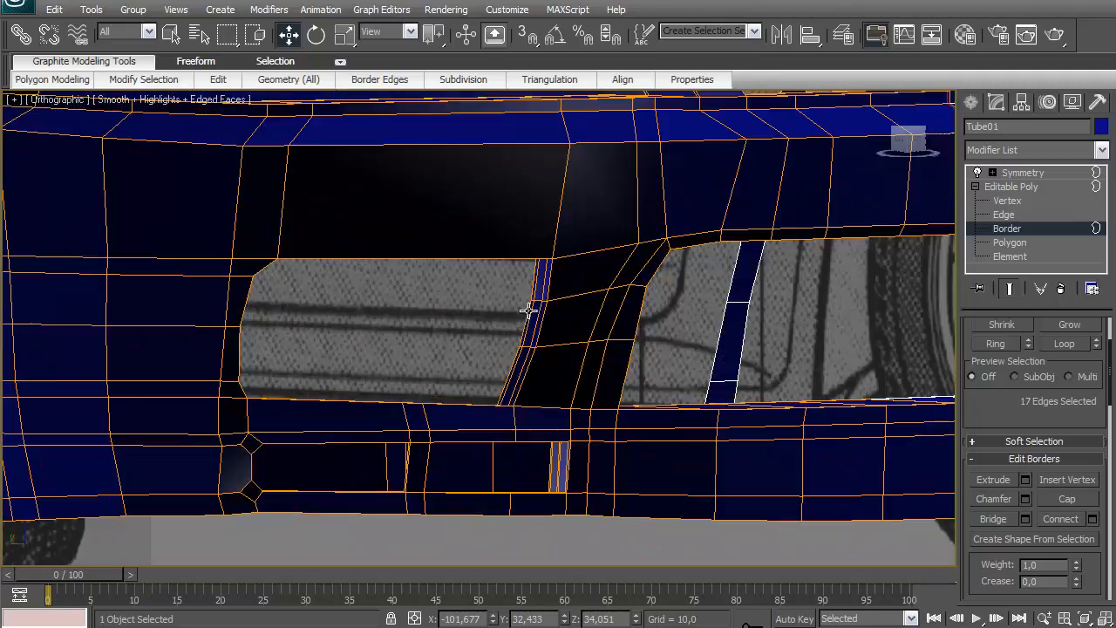
{"action": "left_click", "coordinate": [529, 311]}
{"action": "scroll", "coordinate": [563, 341], "scroll_direction": "down", "scroll_amount": 10}
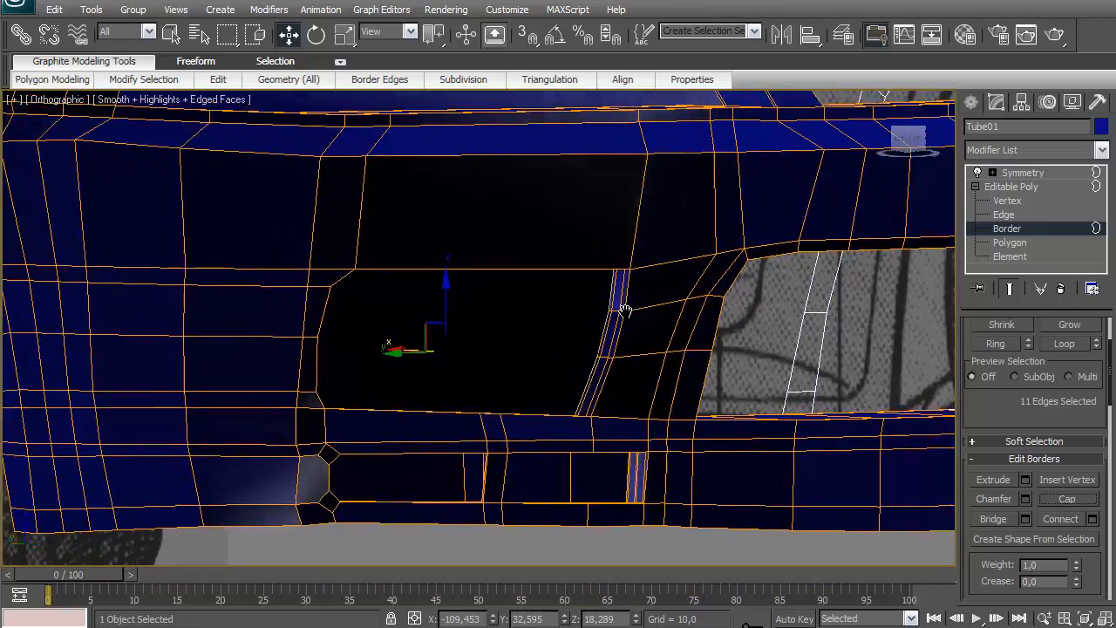
Examine the front end around the capped headlight and the grille openings, with and without the Symmetry result
{"action": "scroll", "coordinate": [676, 339], "scroll_direction": "up", "scroll_amount": 5}
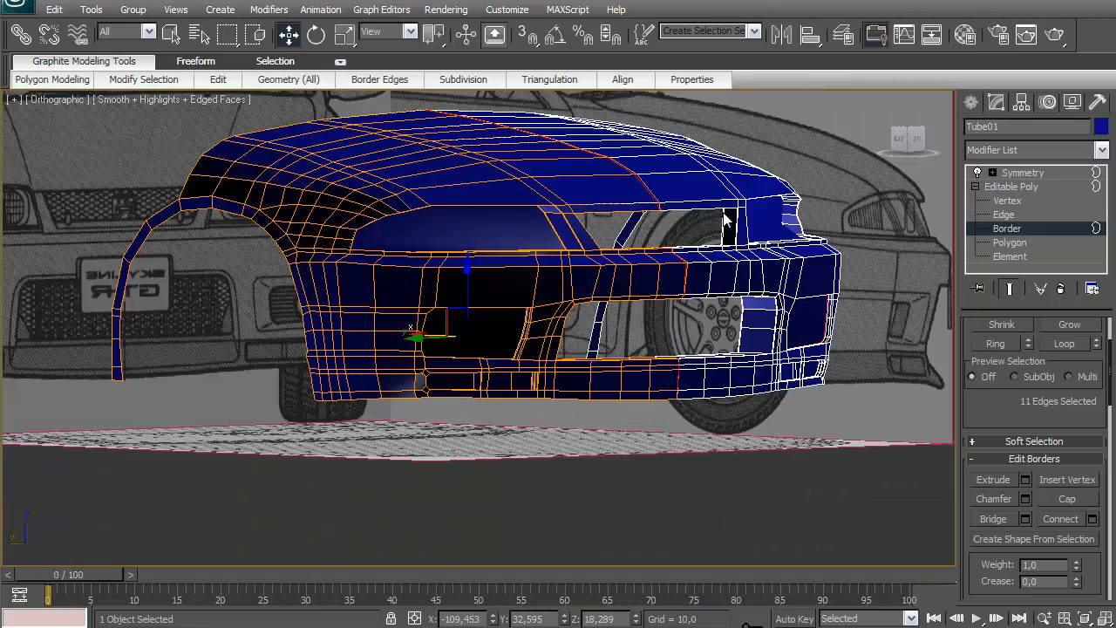
{"action": "left_click_drag", "start_coordinate": [913, 142], "coordinate": [874, 166]}
{"action": "middle_click_drag", "start_coordinate": [618, 323], "coordinate": [725, 154]}
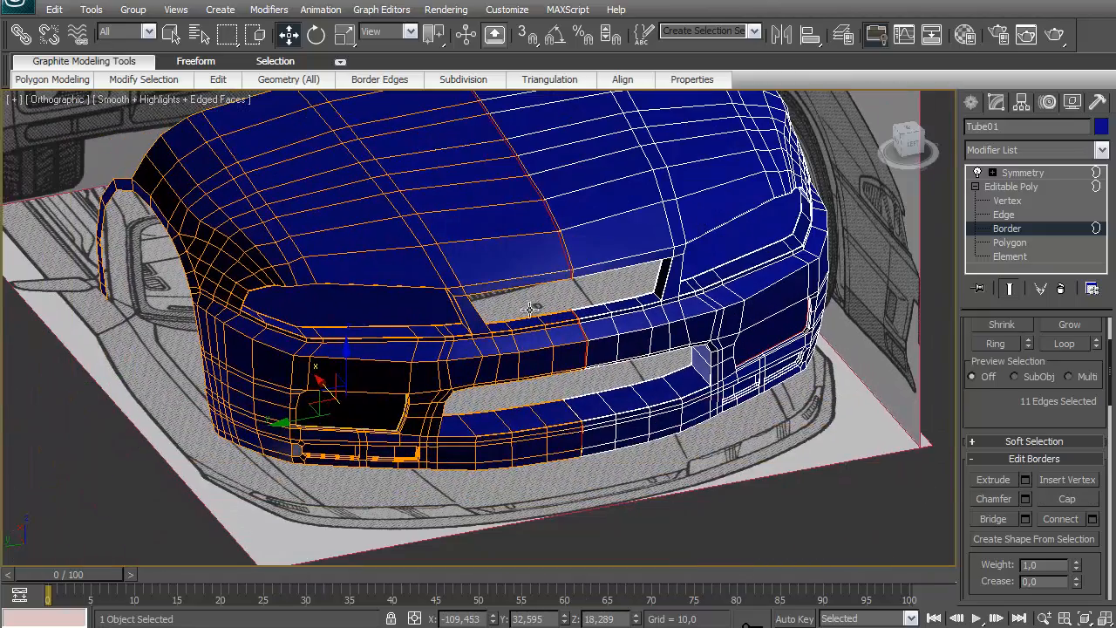
{"action": "left_click_drag", "start_coordinate": [909, 143], "coordinate": [891, 143]}
{"action": "middle_click_drag", "start_coordinate": [553, 269], "coordinate": [767, 479]}
{"action": "scroll", "coordinate": [737, 450], "scroll_direction": "up", "scroll_amount": 3}
{"action": "scroll", "coordinate": [737, 450], "scroll_direction": "up", "scroll_amount": 4}
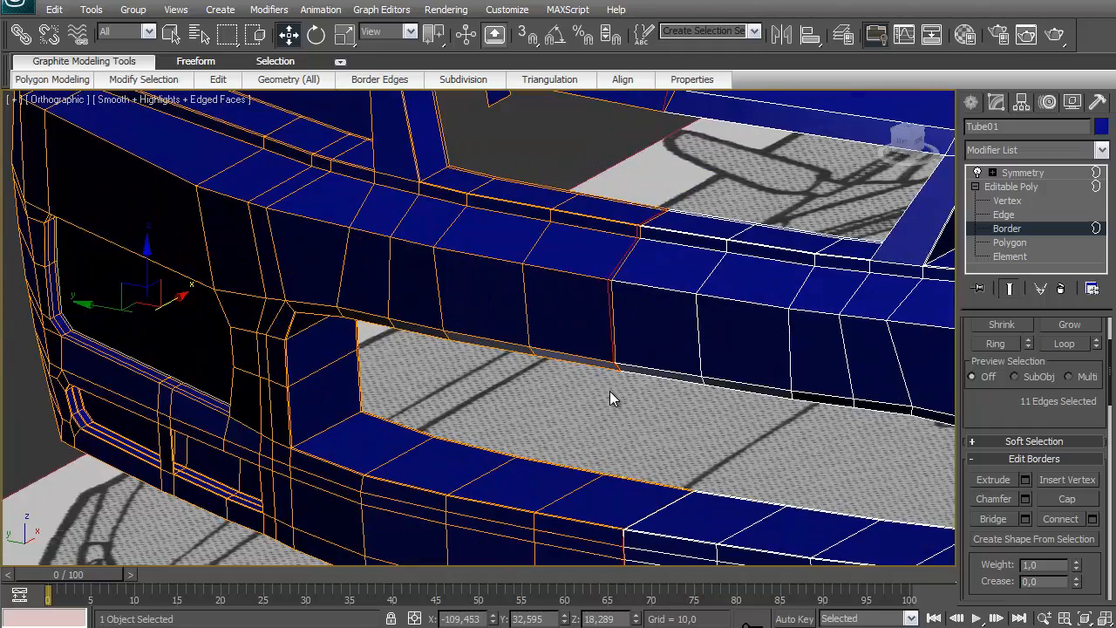
{"action": "middle_click_drag", "start_coordinate": [610, 391], "coordinate": [706, 436]}
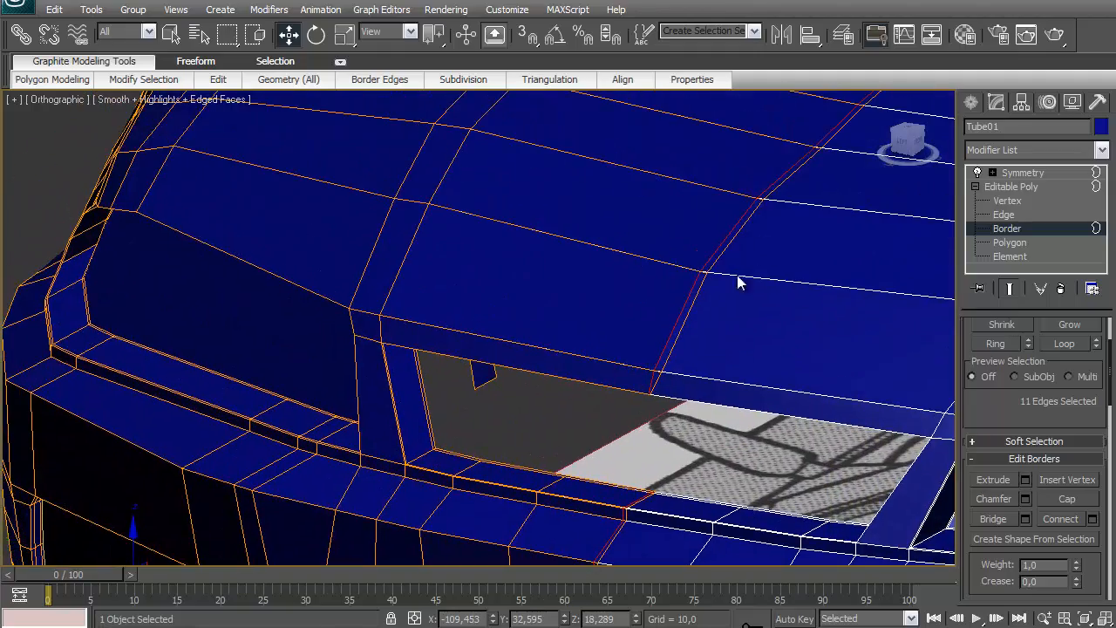
{"action": "middle_click_drag", "start_coordinate": [738, 283], "coordinate": [1065, 303], "text": "alt"}
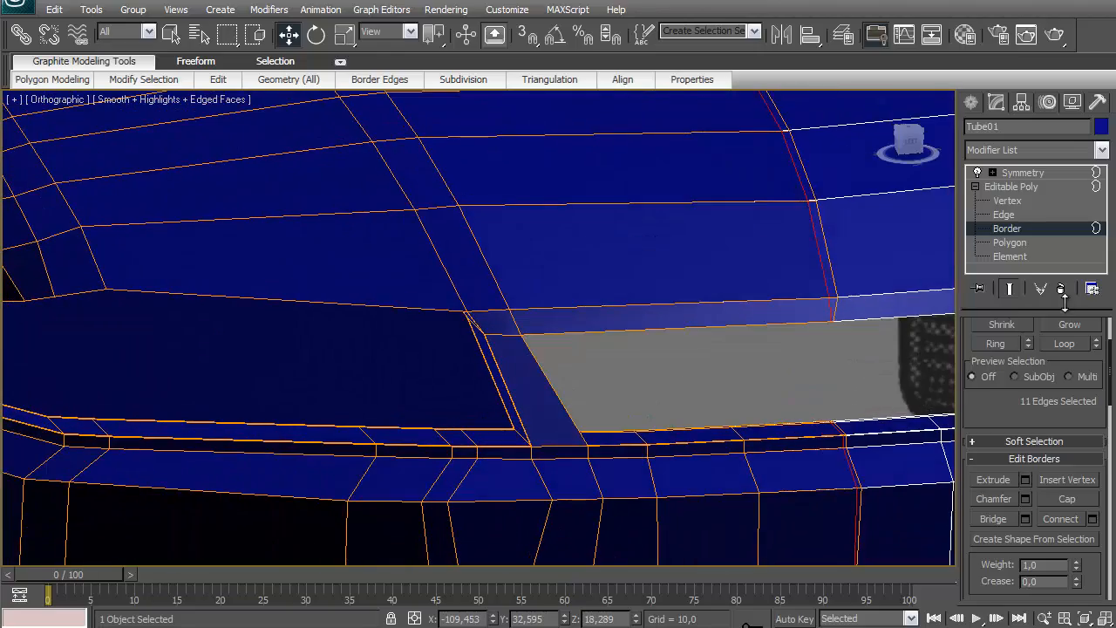
{"action": "left_click", "coordinate": [1010, 289]}
{"action": "middle_click_drag", "start_coordinate": [808, 289], "coordinate": [1115, 232]}
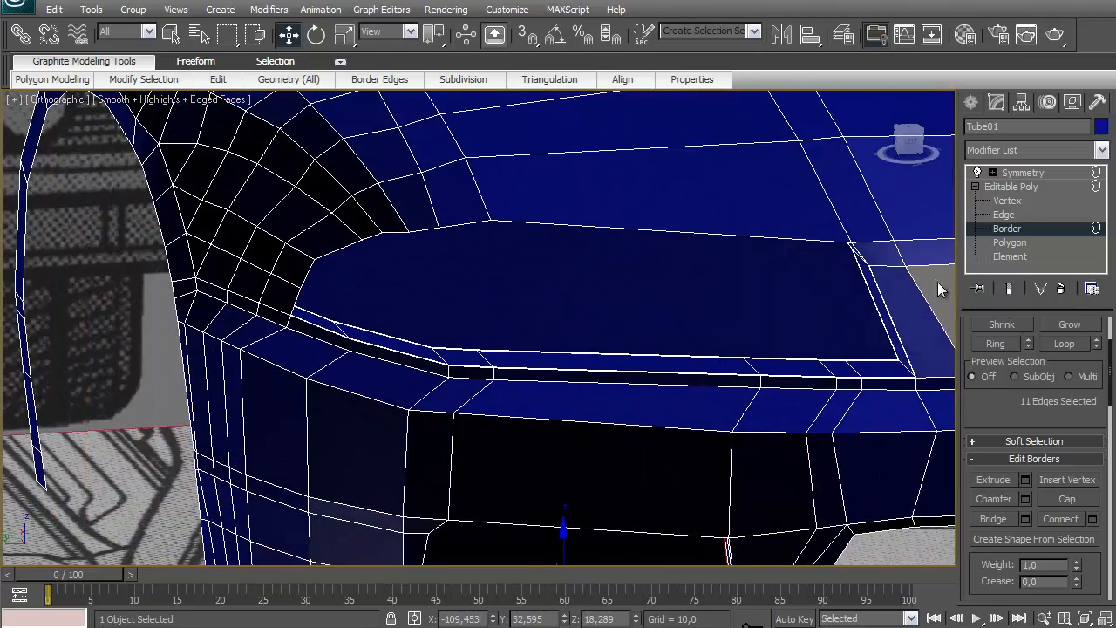
{"action": "left_click", "coordinate": [1009, 290]}
{"action": "middle_click_drag", "start_coordinate": [655, 279], "coordinate": [614, 388]}
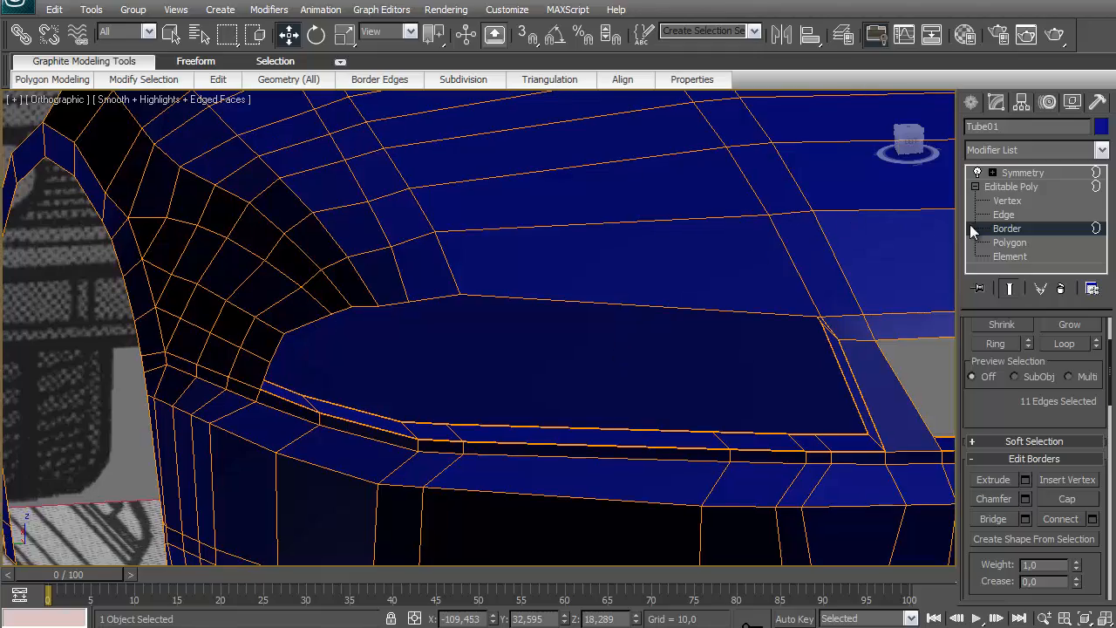
Switch to vertex editing and select the vertices along the inner part of the headlight recess's lower edge
{"action": "left_click", "coordinate": [1010, 205]}
{"action": "middle_click_drag", "start_coordinate": [734, 354], "coordinate": [510, 292]}
{"action": "scroll", "coordinate": [504, 293], "scroll_direction": "up", "scroll_amount": 2}
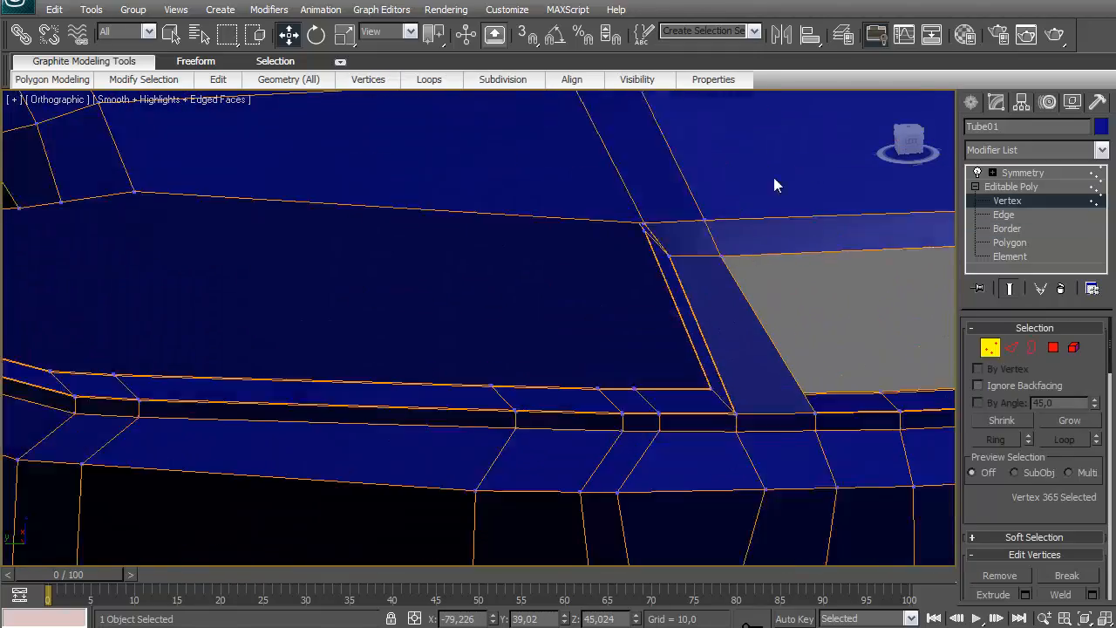
{"action": "scroll", "coordinate": [773, 177], "scroll_direction": "down", "scroll_amount": 2}
{"action": "mouse_move", "coordinate": [903, 140]}
{"action": "left_mouse_down"}
{"action": "mouse_move", "coordinate": [876, 113]}
{"action": "mouse_move", "coordinate": [878, 135]}
{"action": "mouse_move", "coordinate": [879, 114]}
{"action": "mouse_move", "coordinate": [899, 138]}
{"action": "left_mouse_up"}
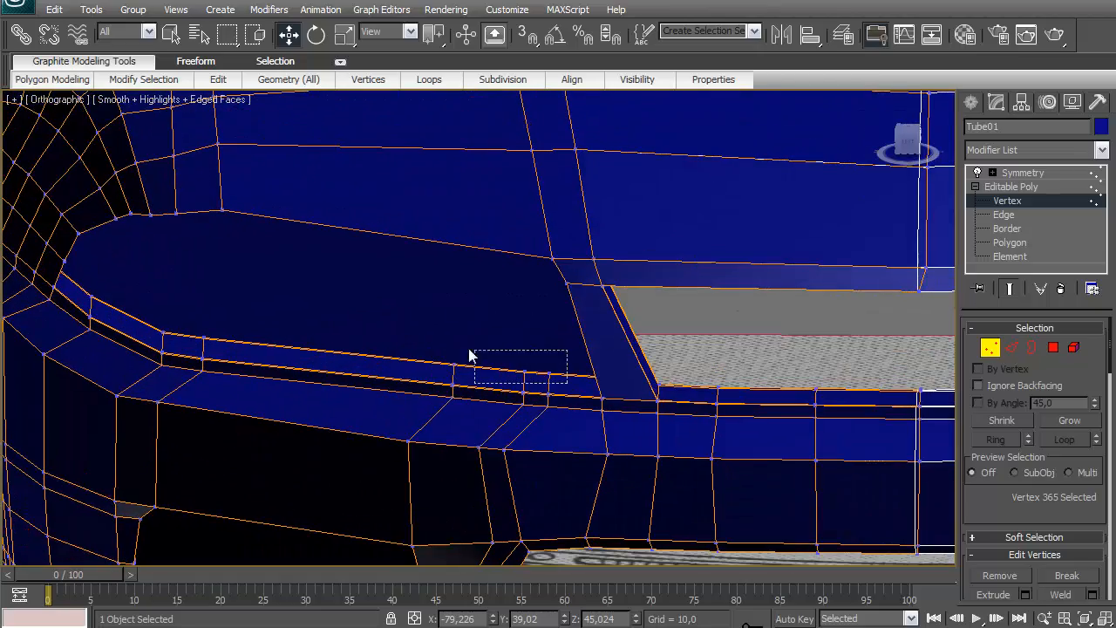
{"action": "left_click_drag", "start_coordinate": [445, 338], "coordinate": [445, 337]}
{"action": "middle_click_drag", "start_coordinate": [540, 342], "coordinate": [779, 348]}
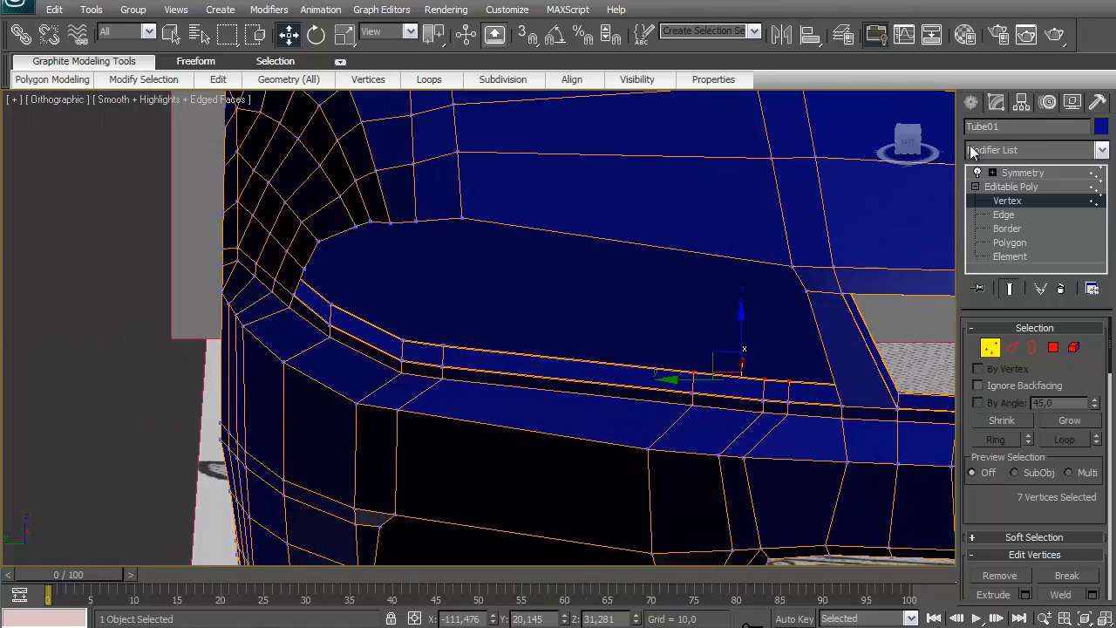
Try to connect the selected vertices along the headlight recess's lower edge, then undo the connection
{"action": "left_click_drag", "start_coordinate": [913, 135], "coordinate": [926, 161]}
{"action": "scroll", "coordinate": [763, 392], "scroll_direction": "up", "scroll_amount": 8}
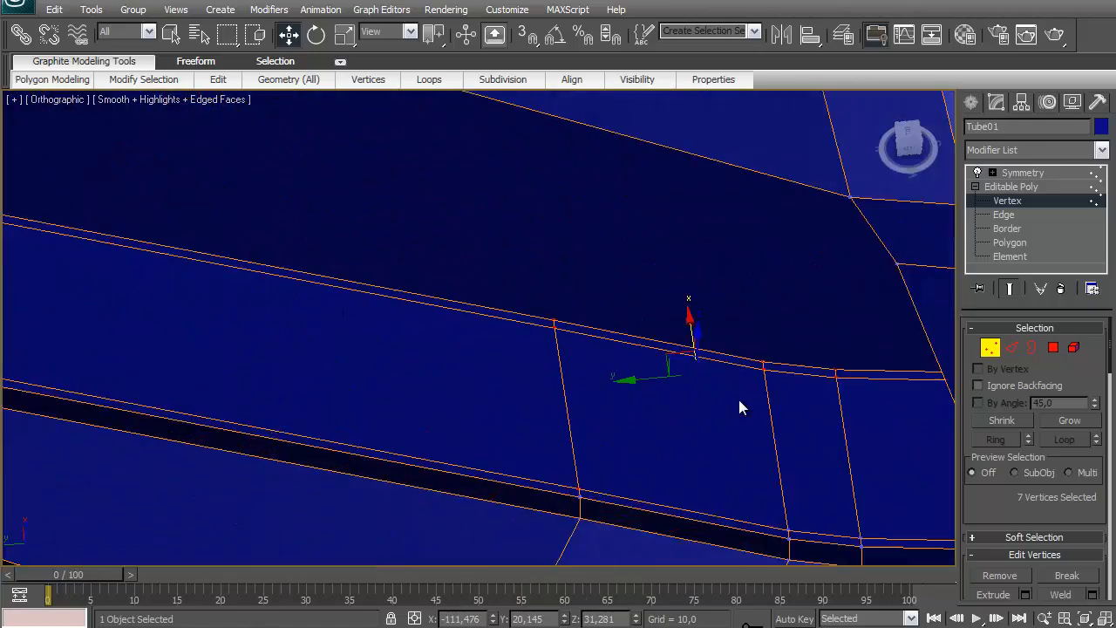
{"action": "scroll", "coordinate": [1030, 515], "scroll_direction": "down", "scroll_amount": 3}
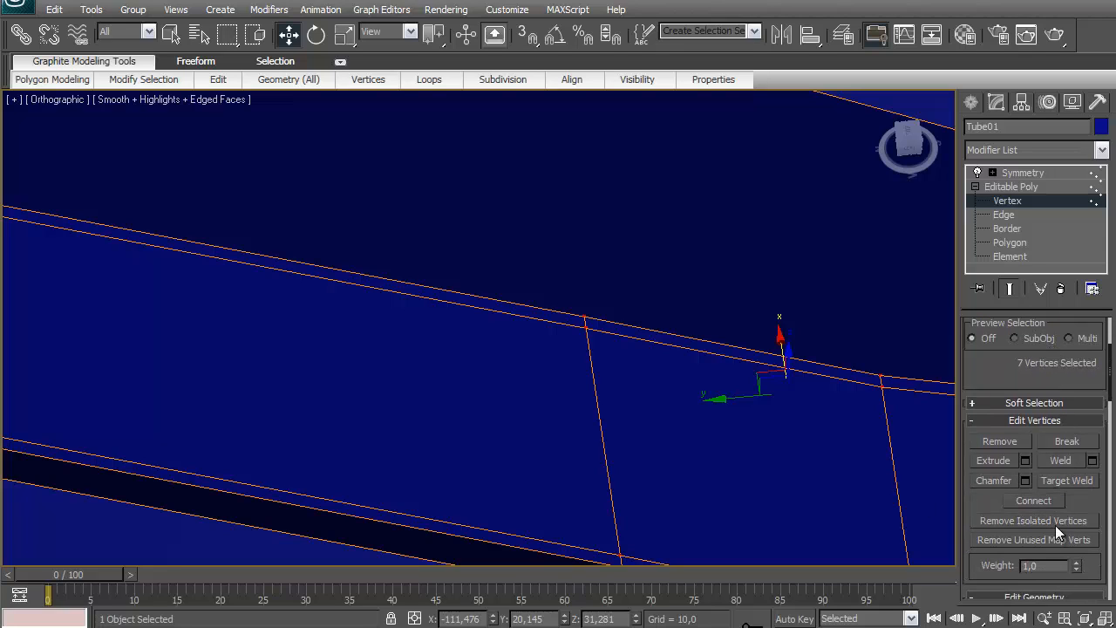
{"action": "left_click", "coordinate": [1040, 500]}
{"action": "key", "text": "ctrl+z"}
{"action": "middle_click_drag", "start_coordinate": [656, 356], "coordinate": [319, 338]}
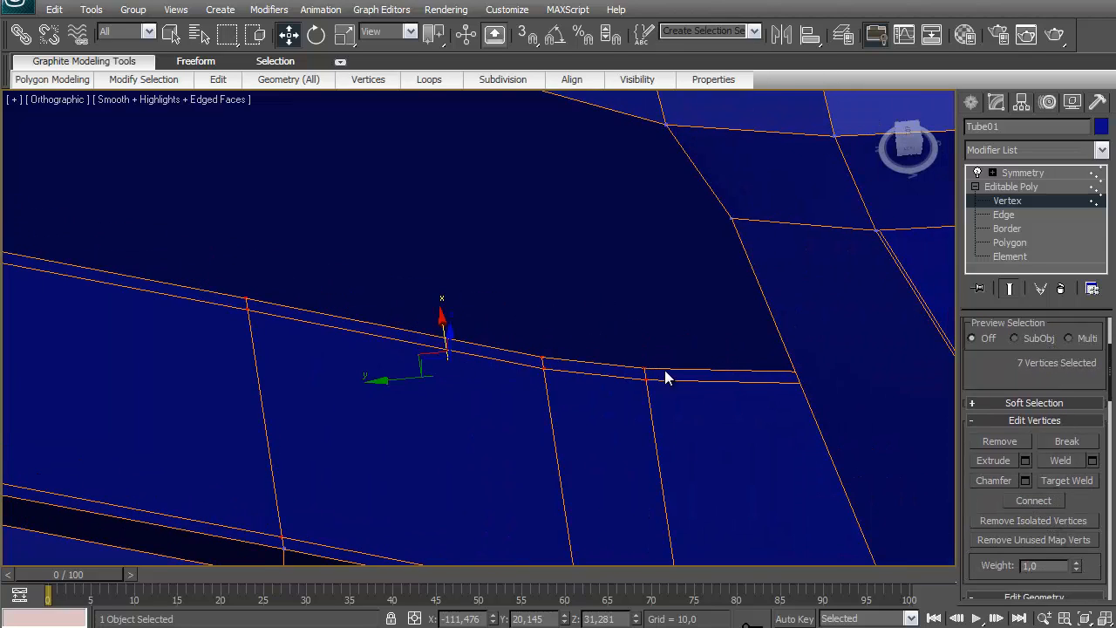
Try to connect three neighbouring vertices along the headlight recess's lower edge, and undo the connection
{"action": "left_click", "coordinate": [646, 369]}
{"action": "left_click", "coordinate": [540, 357], "text": "ctrl"}
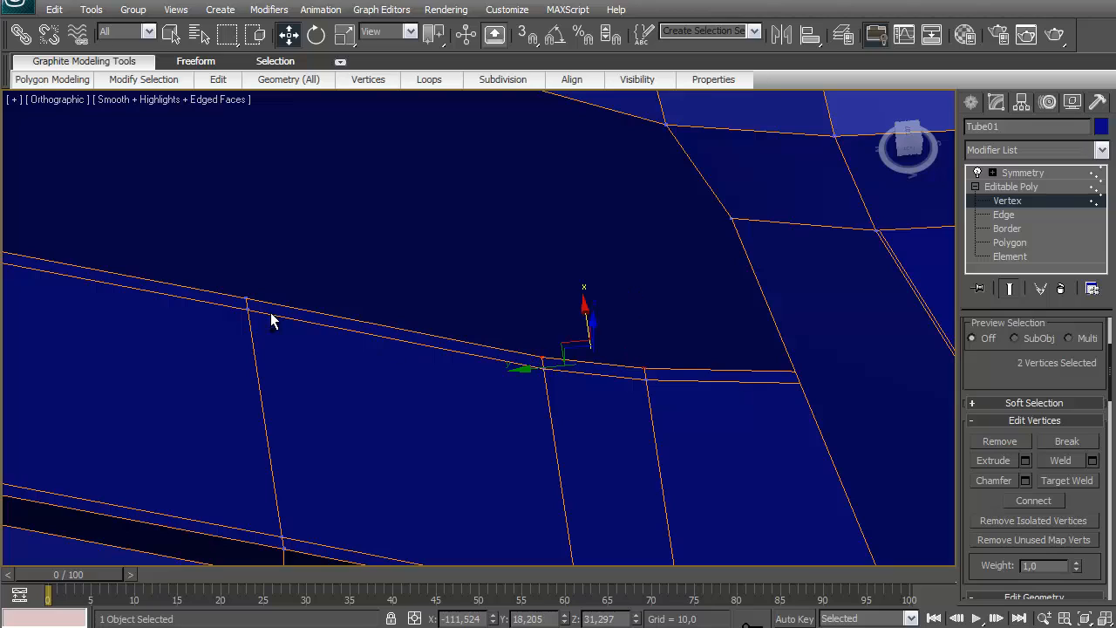
{"action": "left_click", "coordinate": [248, 297], "text": "ctrl"}
{"action": "left_click", "coordinate": [1046, 501]}
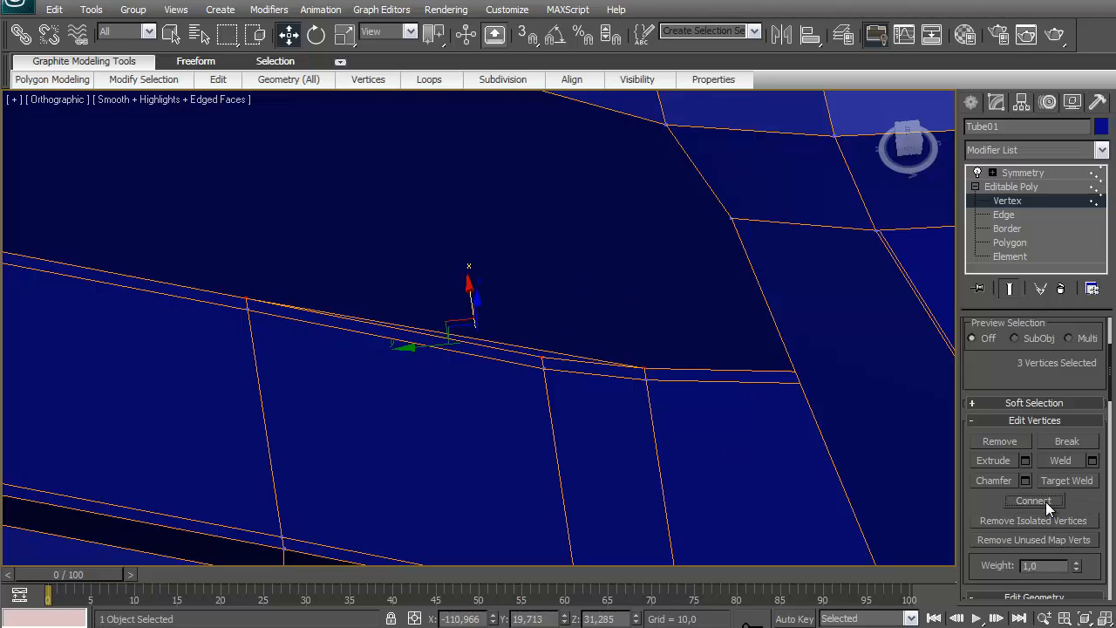
{"action": "key", "text": "ctrl+z"}
Connect two vertices at the inner end of the headlight recess's lower edge to the two vertices of its upper inner corner
{"action": "left_click_drag", "start_coordinate": [636, 372], "coordinate": [661, 379]}
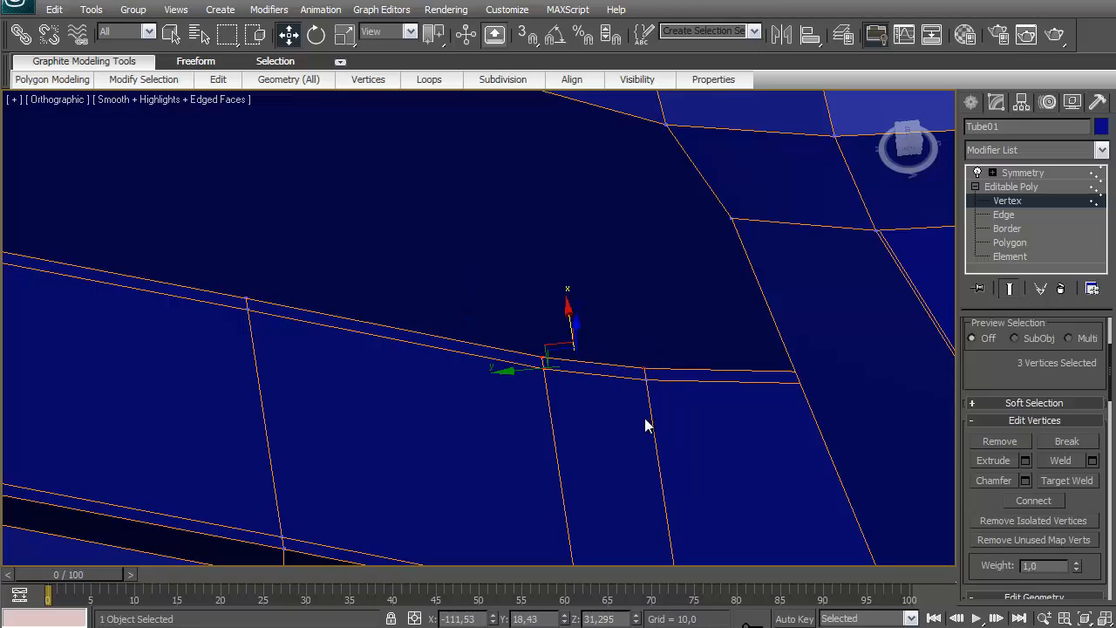
{"action": "left_click", "coordinate": [544, 372], "text": "alt"}
{"action": "middle_click_drag", "start_coordinate": [401, 334], "coordinate": [866, 347]}
{"action": "scroll", "coordinate": [934, 239], "scroll_direction": "down", "scroll_amount": 5}
{"action": "left_click_drag", "start_coordinate": [914, 157], "coordinate": [941, 95]}
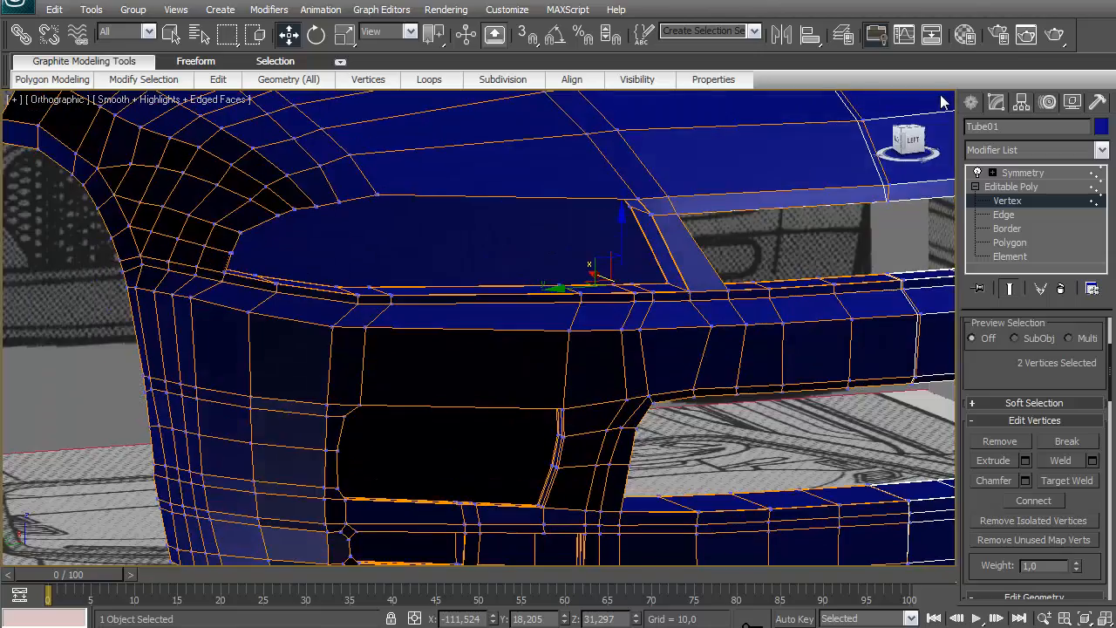
{"action": "scroll", "coordinate": [678, 237], "scroll_direction": "up", "scroll_amount": 2}
{"action": "middle_click_drag", "start_coordinate": [652, 280], "coordinate": [573, 470]}
{"action": "scroll", "coordinate": [718, 367], "scroll_direction": "up", "scroll_amount": 3}
{"action": "mouse_move", "coordinate": [925, 155]}
{"action": "left_mouse_down"}
{"action": "mouse_move", "coordinate": [922, 121]}
{"action": "mouse_move", "coordinate": [921, 144]}
{"action": "left_mouse_up"}
{"action": "middle_click_drag", "start_coordinate": [748, 320], "coordinate": [751, 381]}
{"action": "scroll", "coordinate": [672, 355], "scroll_direction": "up", "scroll_amount": 3}
{"action": "left_click", "coordinate": [691, 167], "text": "ctrl"}
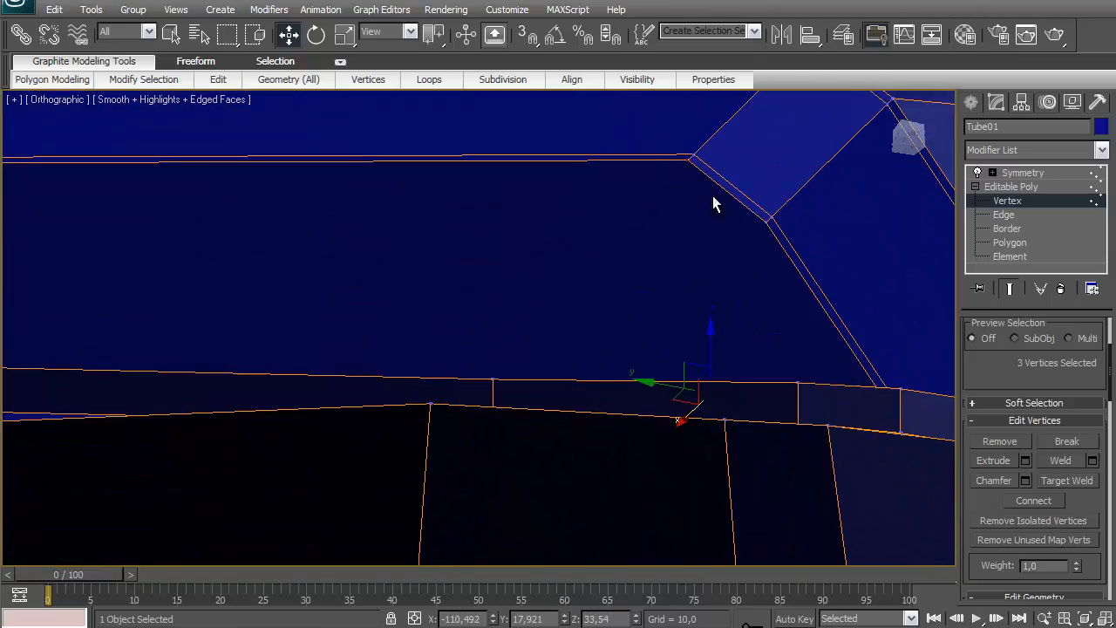
{"action": "left_click", "coordinate": [765, 229], "text": "ctrl"}
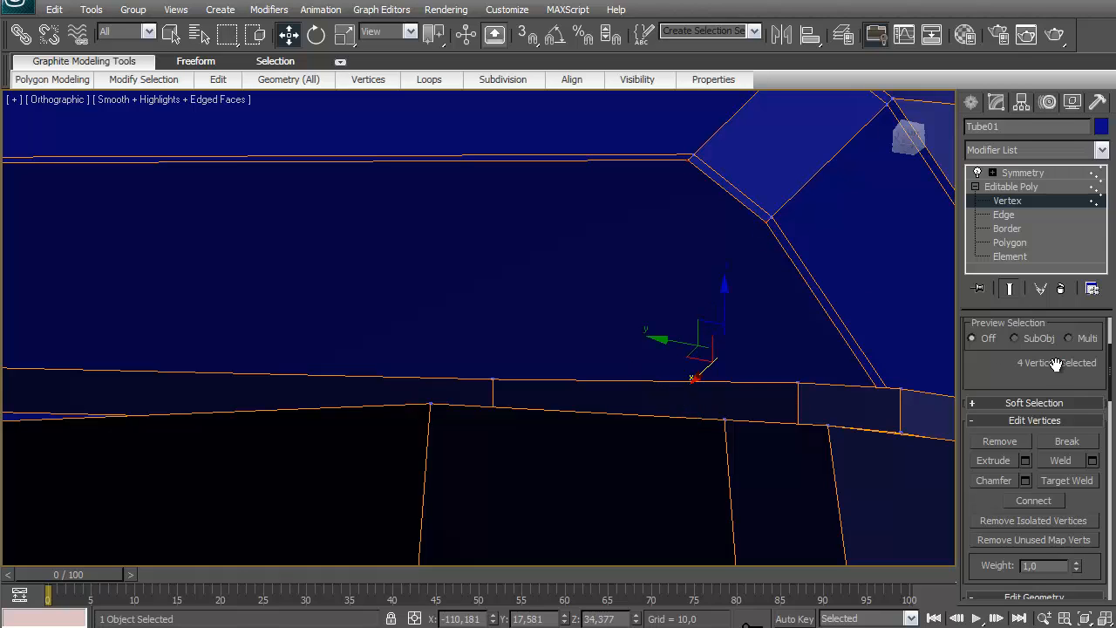
{"action": "scroll", "coordinate": [1051, 384], "scroll_direction": "down", "scroll_amount": 3}
{"action": "left_click", "coordinate": [1044, 404]}
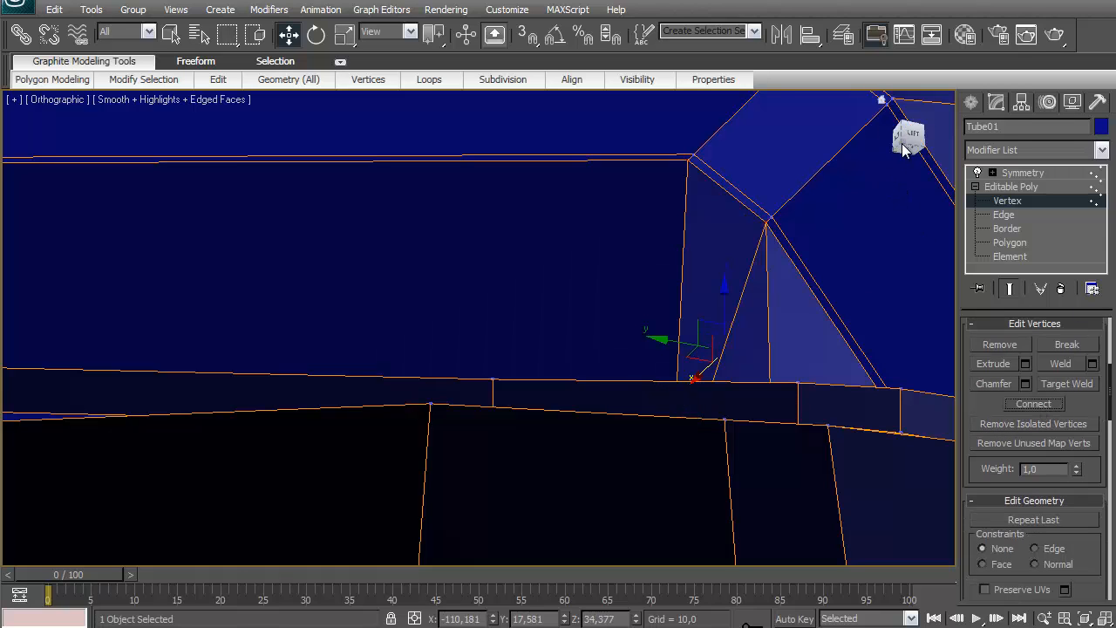
Remove the diagonal edge between the two new connecting edges at the headlight recess's inner end
{"action": "left_click_drag", "start_coordinate": [903, 144], "coordinate": [892, 175]}
{"action": "middle_click_drag", "start_coordinate": [773, 103], "coordinate": [603, 346]}
{"action": "scroll", "coordinate": [603, 346], "scroll_direction": "up", "scroll_amount": 2}
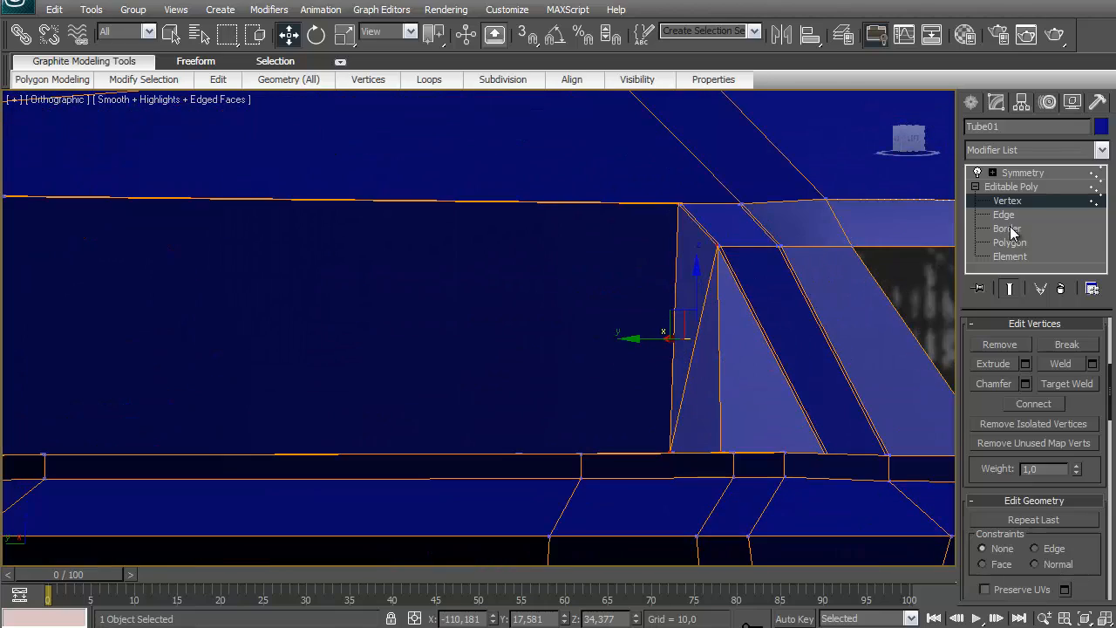
{"action": "left_click", "coordinate": [1004, 214]}
{"action": "left_click", "coordinate": [702, 308]}
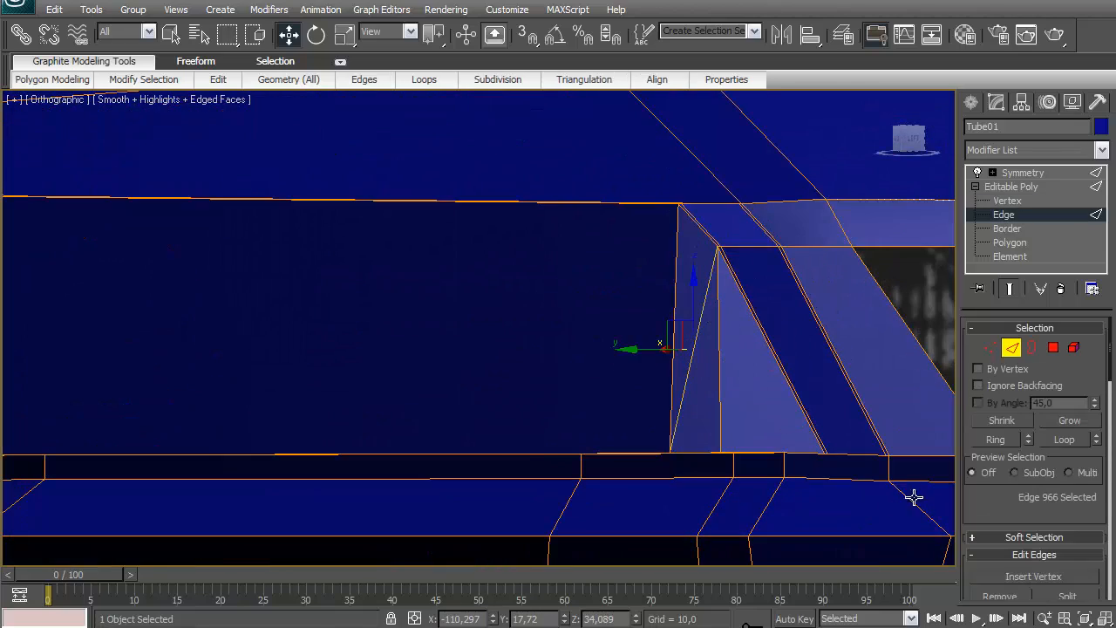
{"action": "scroll", "coordinate": [1016, 425], "scroll_direction": "down", "scroll_amount": 2}
{"action": "scroll", "coordinate": [1016, 425], "scroll_direction": "down", "scroll_amount": 2}
{"action": "left_click", "coordinate": [994, 483]}
Connect the next outward lower-edge vertex of the headlight recess to the vertex at the outer end of its straight upper edge
{"action": "middle_click_drag", "start_coordinate": [784, 204], "coordinate": [831, 148]}
{"action": "scroll", "coordinate": [850, 152], "scroll_direction": "down", "scroll_amount": 2}
{"action": "mouse_move", "coordinate": [912, 139]}
{"action": "left_mouse_down"}
{"action": "mouse_move", "coordinate": [915, 162]}
{"action": "mouse_move", "coordinate": [892, 146]}
{"action": "left_mouse_up"}
{"action": "middle_click_drag", "start_coordinate": [506, 302], "coordinate": [727, 278]}
{"action": "mouse_move", "coordinate": [907, 153]}
{"action": "left_mouse_down"}
{"action": "mouse_move", "coordinate": [890, 133]}
{"action": "mouse_move", "coordinate": [877, 149]}
{"action": "mouse_move", "coordinate": [890, 157]}
{"action": "left_mouse_up"}
{"action": "left_click", "coordinate": [1001, 201]}
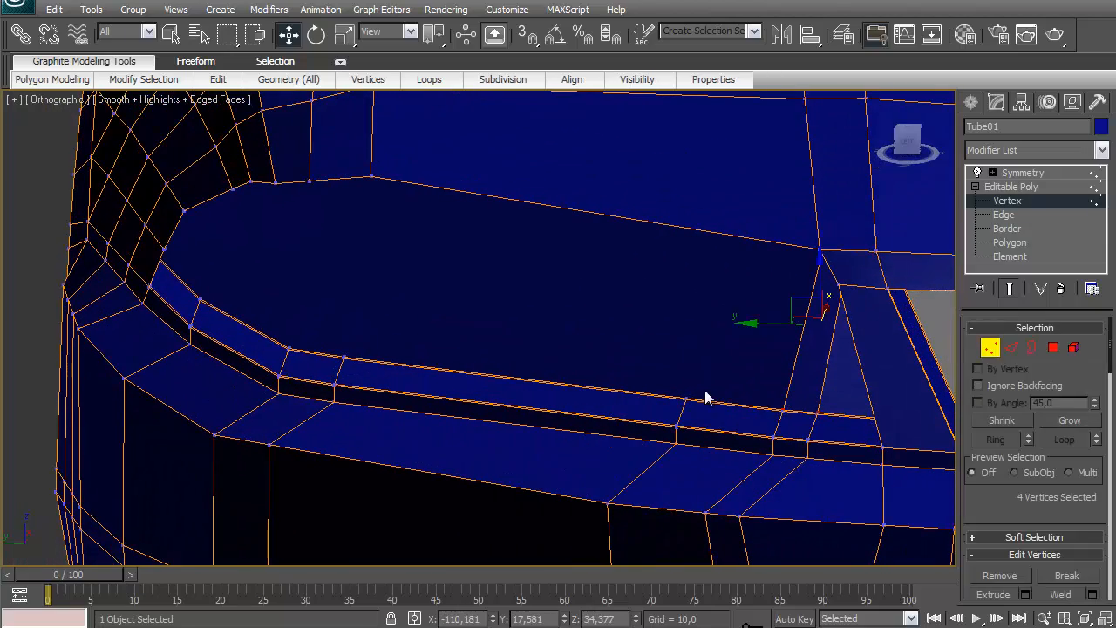
{"action": "left_click_drag", "start_coordinate": [694, 402], "coordinate": [695, 403]}
{"action": "left_click_drag", "start_coordinate": [907, 145], "coordinate": [895, 140]}
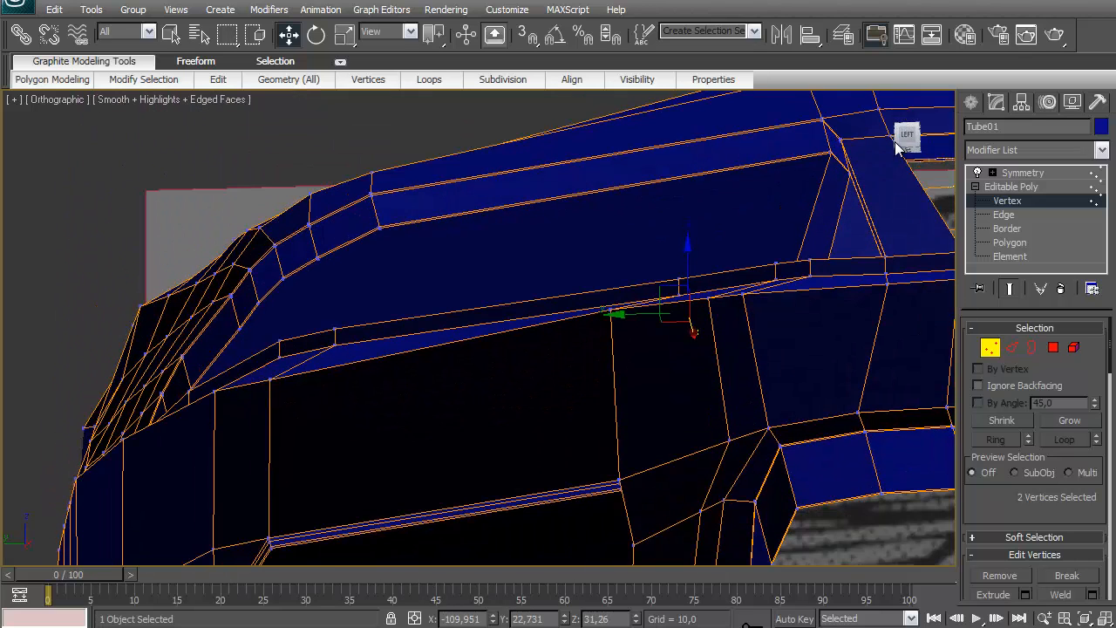
{"action": "left_click", "coordinate": [378, 231], "text": "ctrl"}
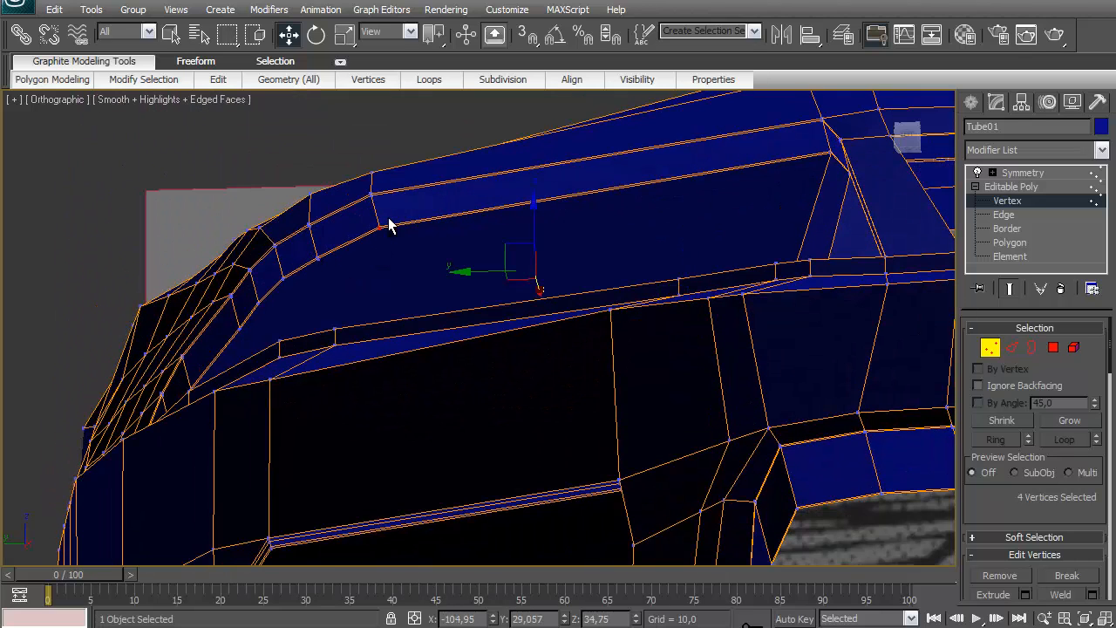
{"action": "scroll", "coordinate": [1044, 494], "scroll_direction": "down", "scroll_amount": 5}
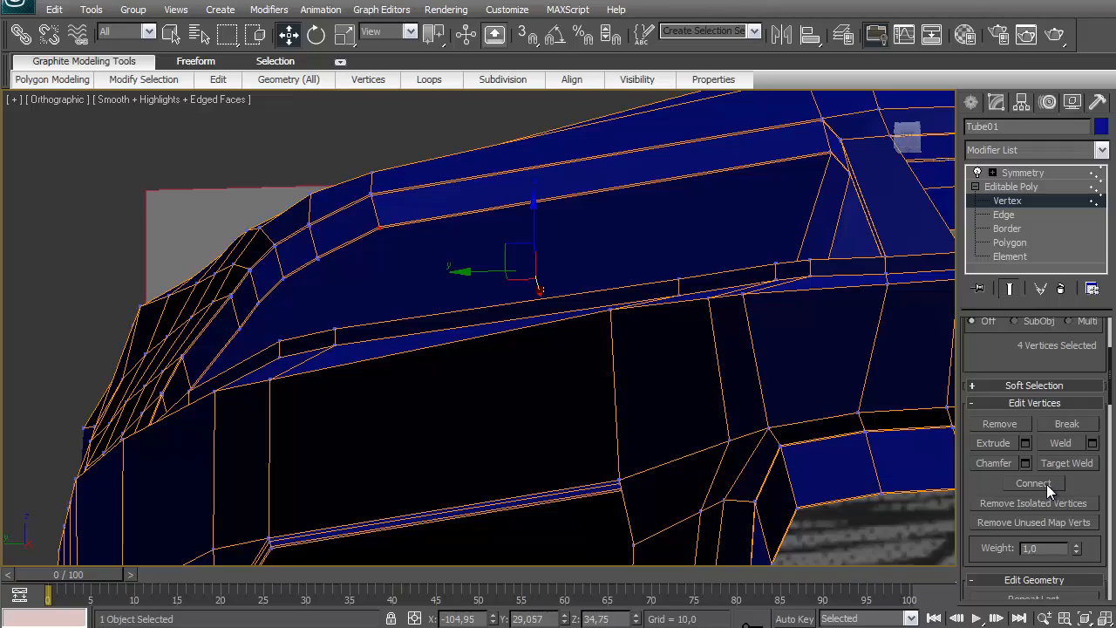
Connect the lower-edge vertex where the recess begins curving outward to the next vertex outward along the curved upper edge
{"action": "left_click_drag", "start_coordinate": [913, 137], "coordinate": [947, 156]}
{"action": "middle_click_drag", "start_coordinate": [602, 231], "coordinate": [786, 190]}
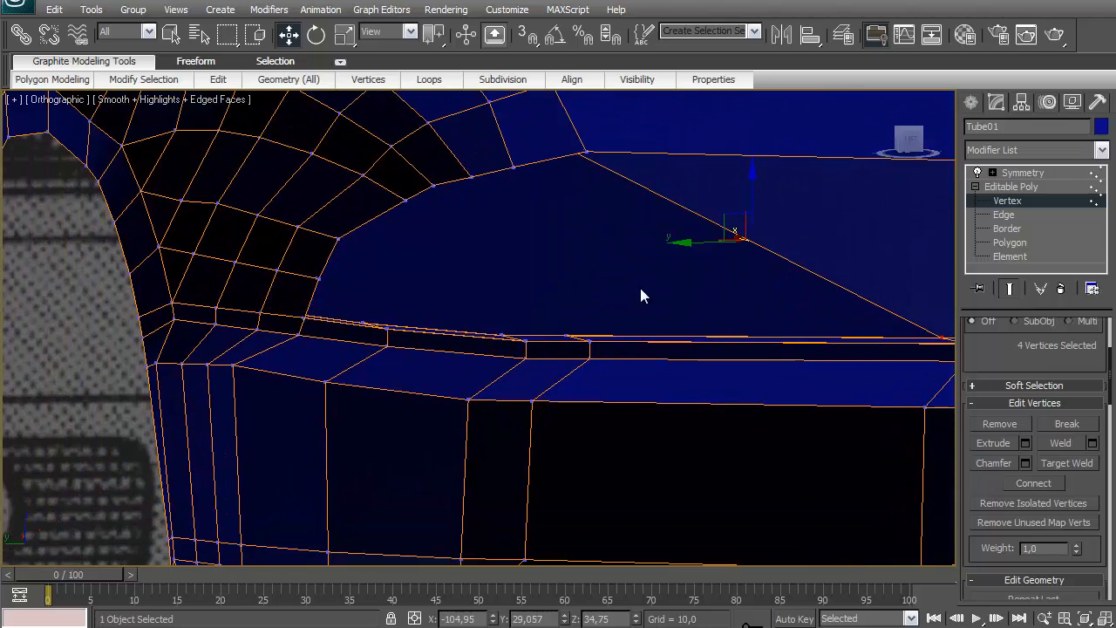
{"action": "left_click_drag", "start_coordinate": [583, 341], "coordinate": [582, 342]}
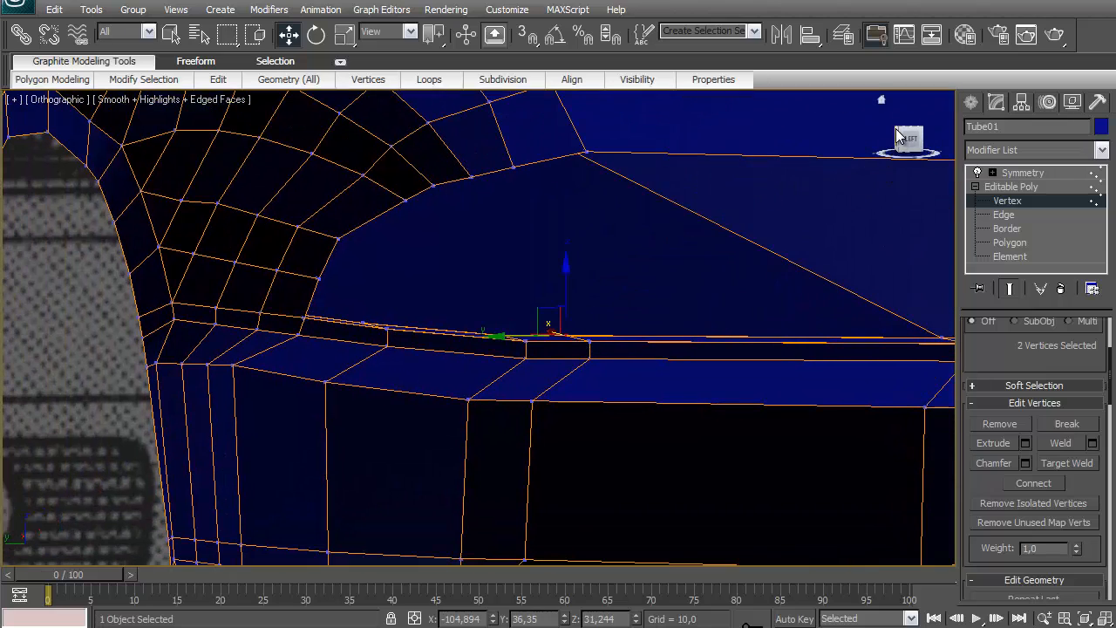
{"action": "left_click_drag", "start_coordinate": [896, 128], "coordinate": [878, 115]}
{"action": "left_click_drag", "start_coordinate": [487, 154], "coordinate": [499, 171], "text": "ctrl"}
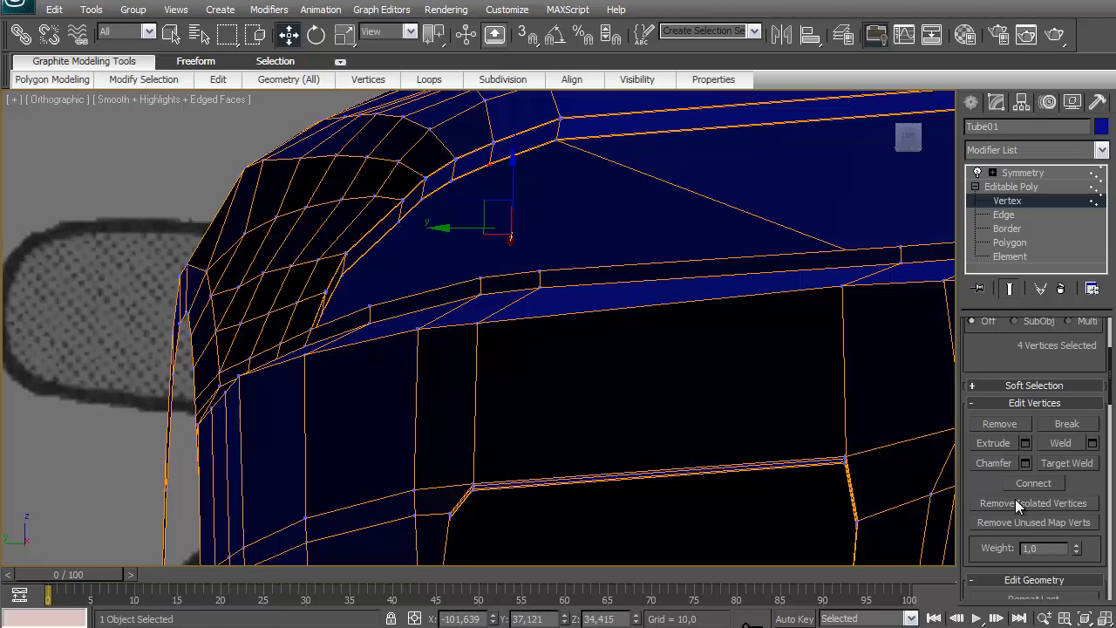
Connect the following outward vertex of the recess's lower edge to the matching vertex on the curved upper edge
{"action": "left_click_drag", "start_coordinate": [917, 142], "coordinate": [753, 218]}
{"action": "left_click_drag", "start_coordinate": [471, 340], "coordinate": [471, 339]}
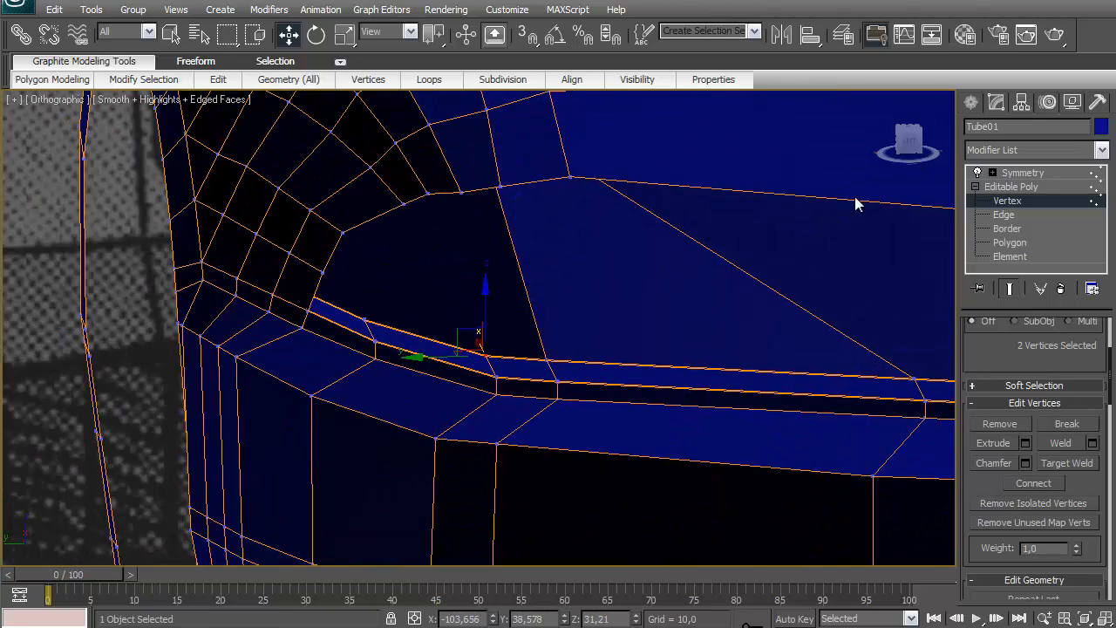
{"action": "left_click_drag", "start_coordinate": [907, 148], "coordinate": [569, 183]}
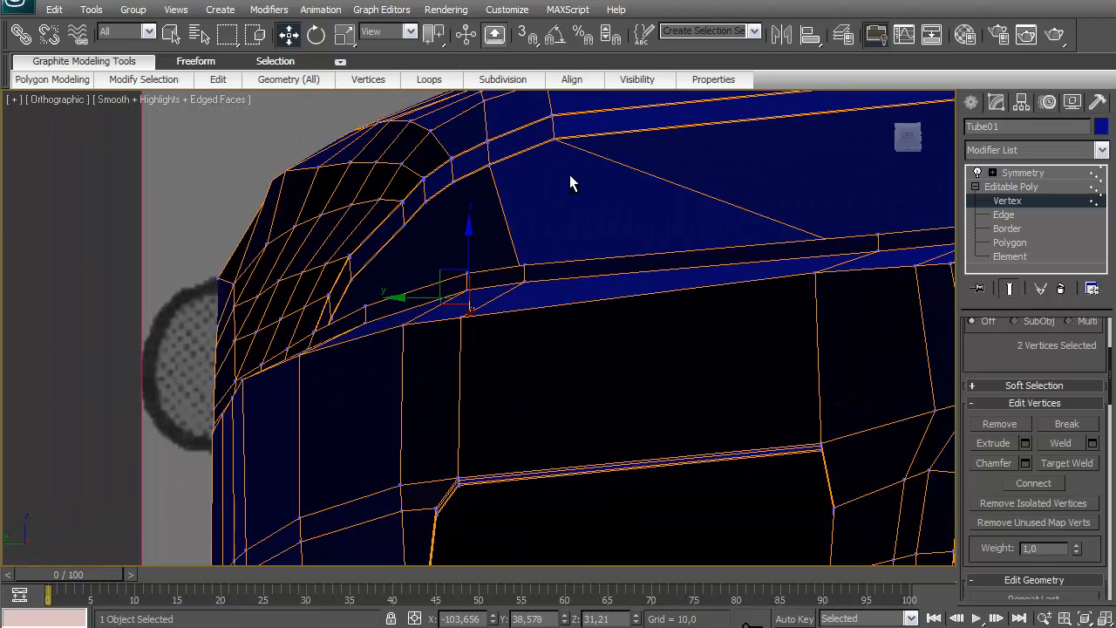
{"action": "left_click", "coordinate": [449, 179], "text": "ctrl"}
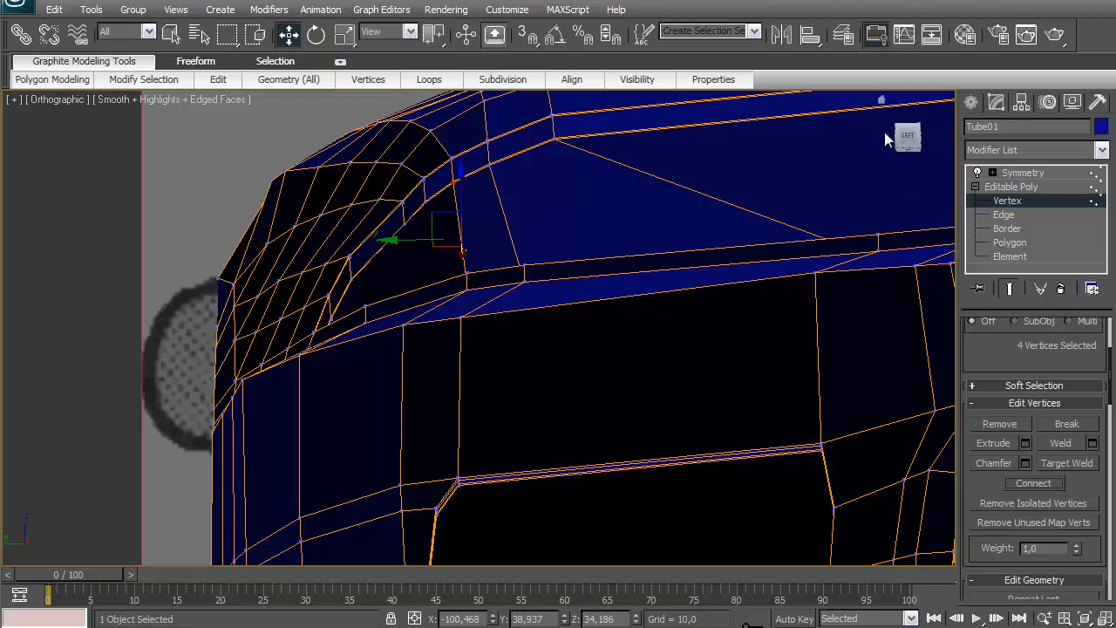
Connect the outermost free lower-edge vertex to the lowest vertex on the headlight recess's curved outer side
{"action": "mouse_move", "coordinate": [903, 160]}
{"action": "left_mouse_down"}
{"action": "mouse_move", "coordinate": [925, 159]}
{"action": "mouse_move", "coordinate": [884, 154]}
{"action": "mouse_move", "coordinate": [907, 144]}
{"action": "left_mouse_up"}
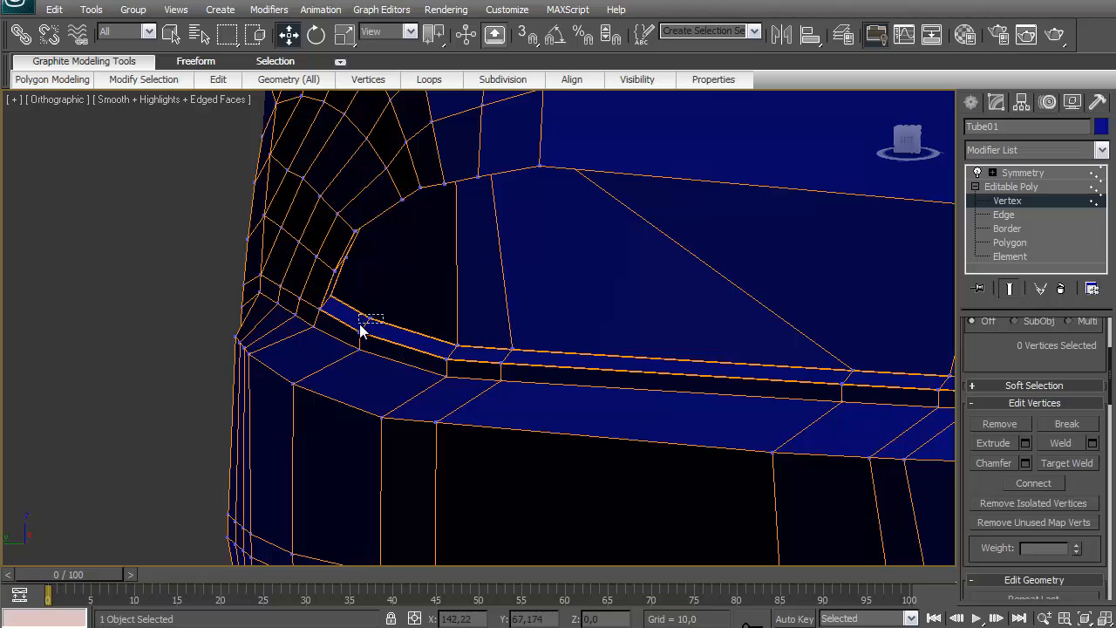
{"action": "left_click", "coordinate": [362, 332]}
{"action": "left_click", "coordinate": [351, 258], "text": "ctrl"}
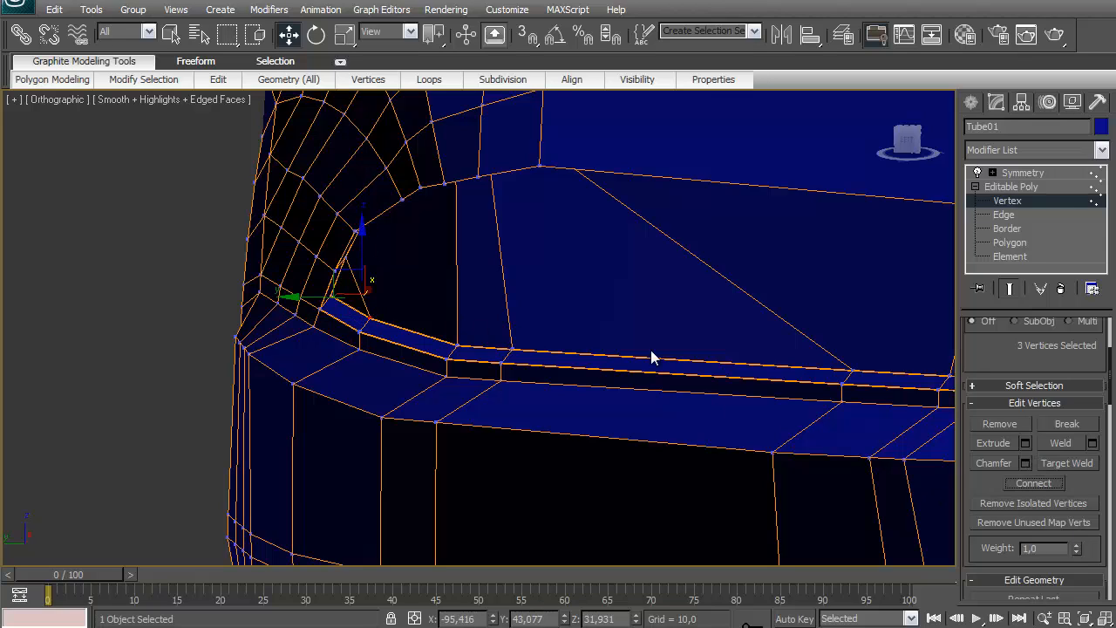
Connect the ring of edges beneath the headlight recess's outer end with 3 segments, pinch -11 and slide -17
{"action": "left_click", "coordinate": [907, 141]}
{"action": "middle_click_drag", "start_coordinate": [533, 256], "coordinate": [694, 293]}
{"action": "left_click", "coordinate": [1004, 215]}
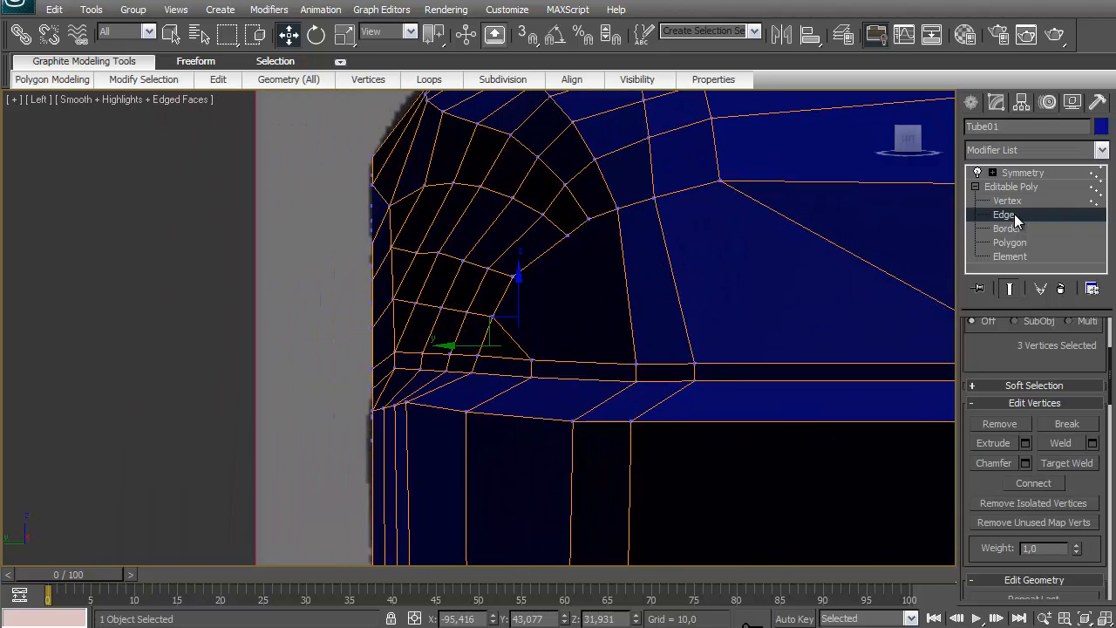
{"action": "left_click", "coordinate": [599, 362]}
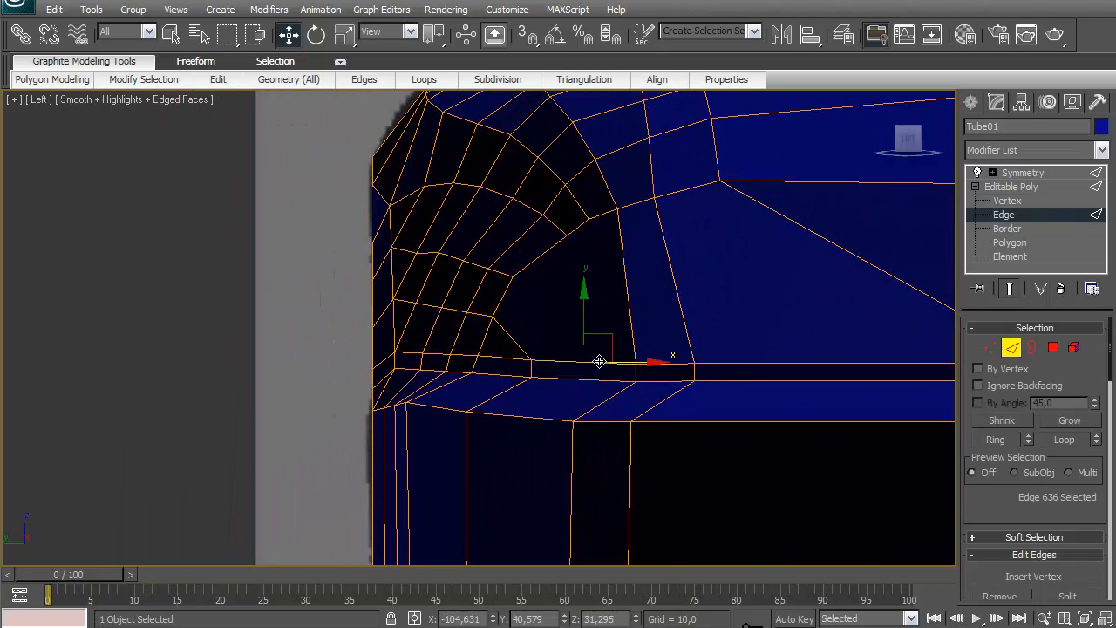
{"action": "left_click", "coordinate": [1001, 439]}
{"action": "scroll", "coordinate": [1020, 508], "scroll_direction": "down", "scroll_amount": 5}
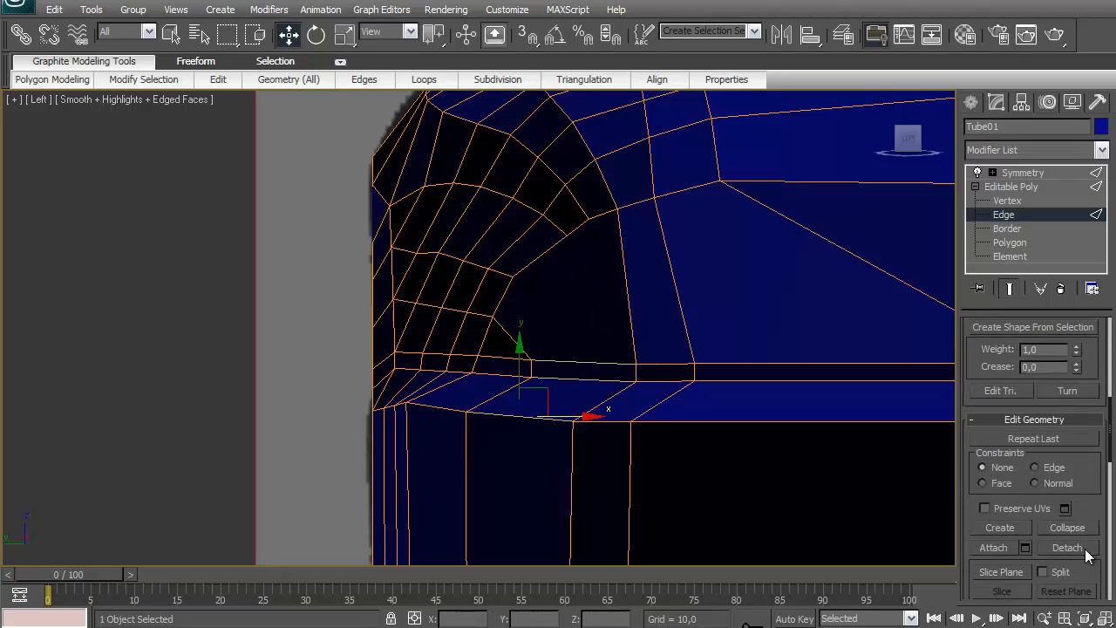
{"action": "scroll", "coordinate": [1099, 378], "scroll_direction": "up", "scroll_amount": 2}
{"action": "left_click", "coordinate": [1093, 359]}
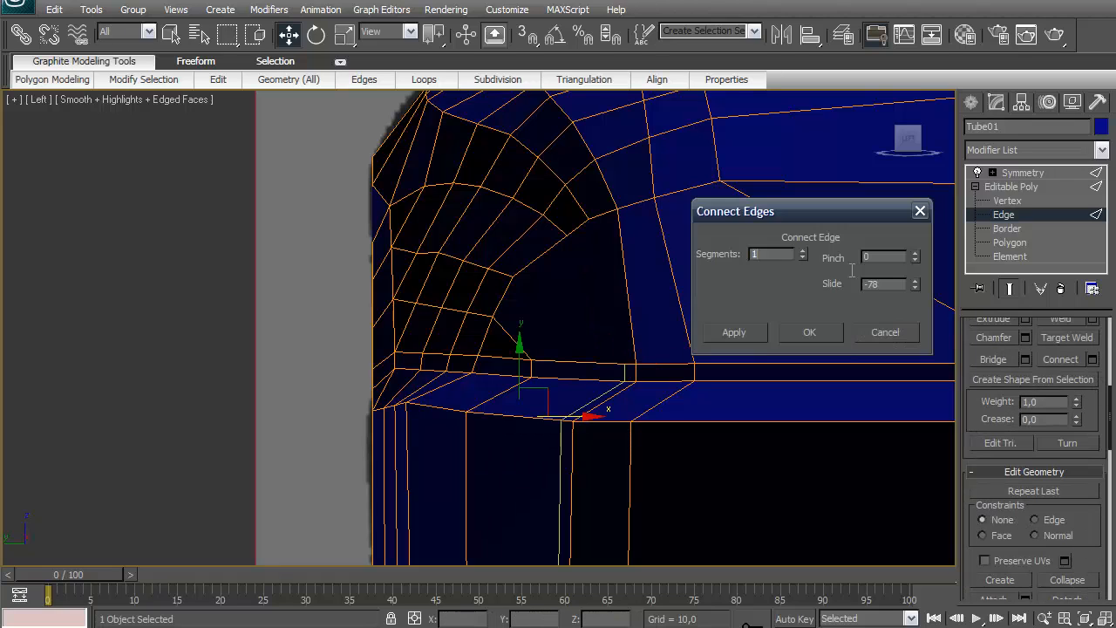
{"action": "left_click_drag", "start_coordinate": [914, 284], "coordinate": [909, 288]}
{"action": "left_click", "coordinate": [803, 251]}
{"action": "left_click", "coordinate": [803, 251]}
{"action": "left_click", "coordinate": [804, 251]}
{"action": "left_click", "coordinate": [803, 258]}
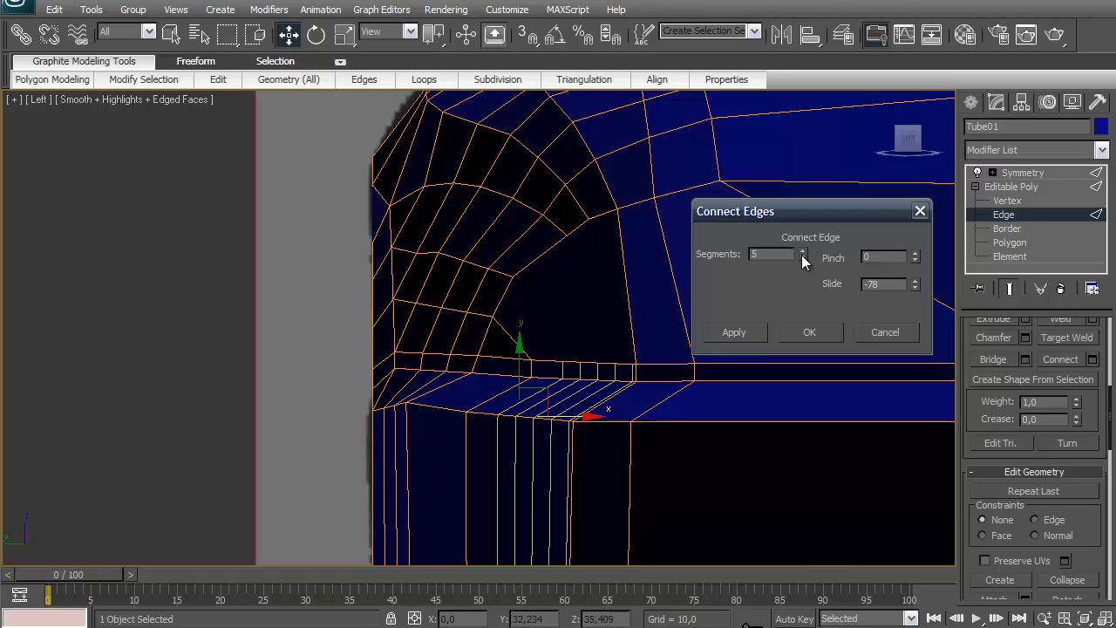
{"action": "left_click", "coordinate": [803, 258]}
{"action": "left_click", "coordinate": [802, 252]}
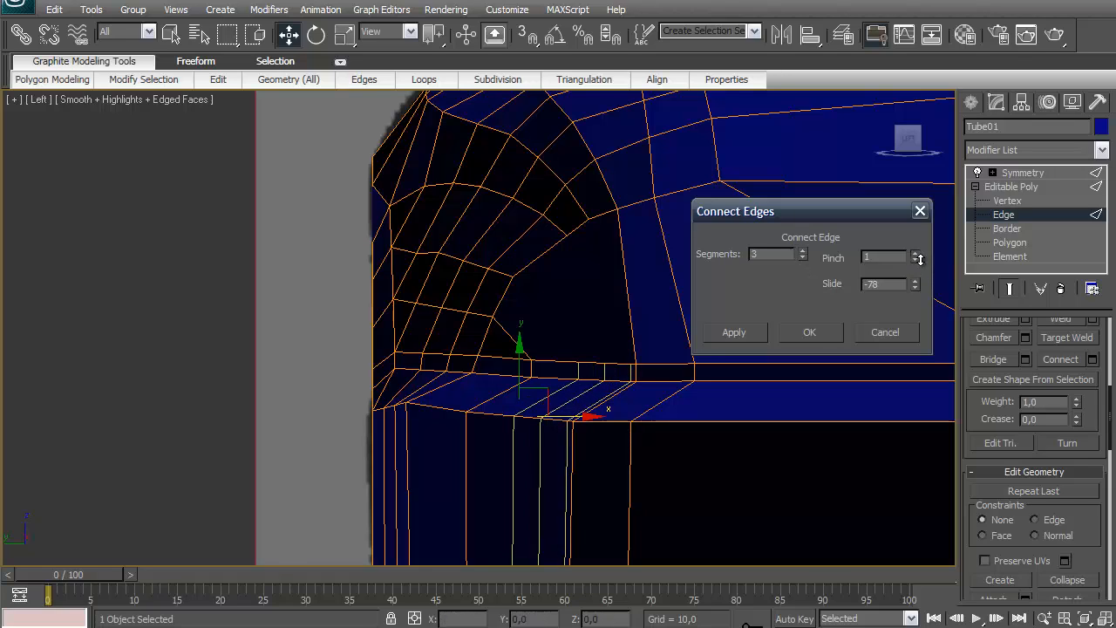
{"action": "mouse_move", "coordinate": [915, 260]}
{"action": "left_mouse_down"}
{"action": "mouse_move", "coordinate": [915, 277]}
{"action": "mouse_move", "coordinate": [918, 179]}
{"action": "left_mouse_up"}
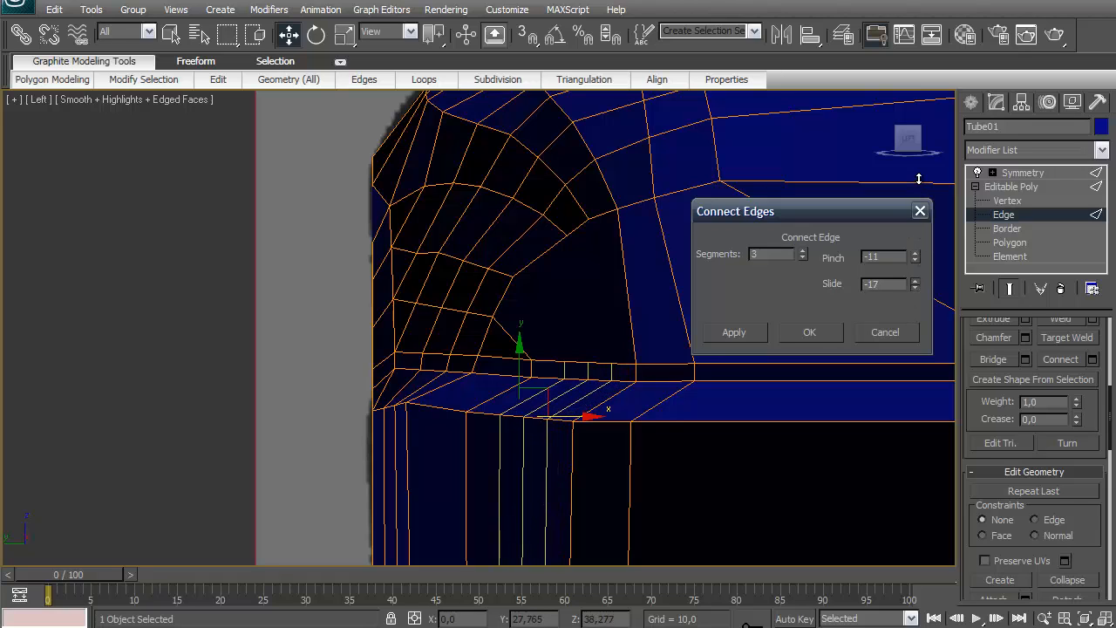
{"action": "left_click", "coordinate": [810, 332]}
In vertex mode, connect the innermost of the three new lower-edge vertices to the matching vertex on the headlight recess's curved upper edge
{"action": "left_click", "coordinate": [1007, 200]}
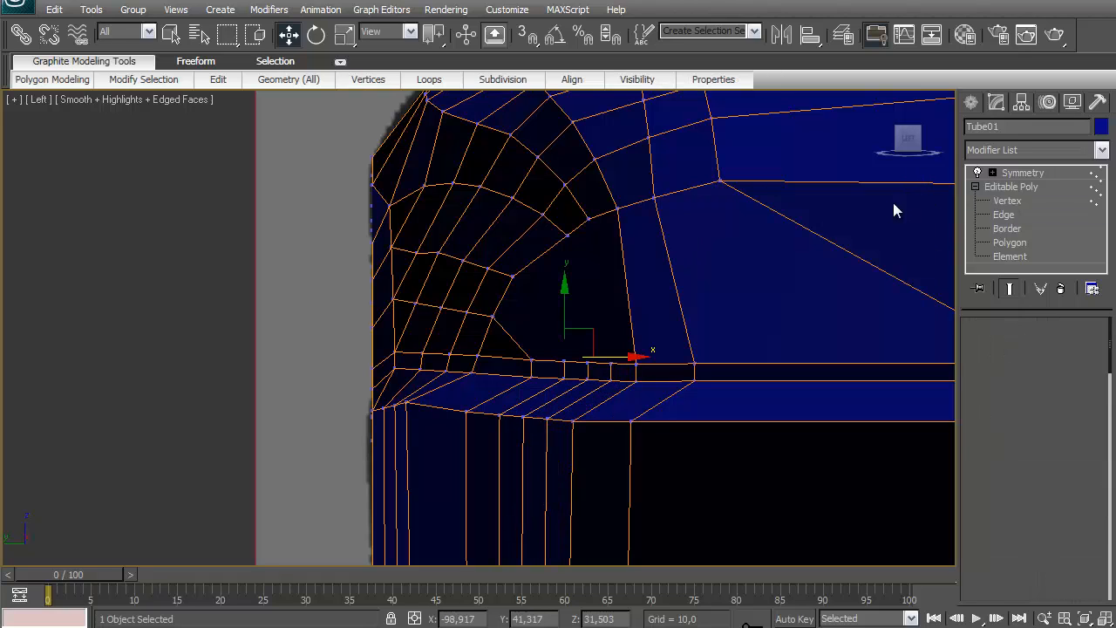
{"action": "left_click_drag", "start_coordinate": [898, 168], "coordinate": [697, 242]}
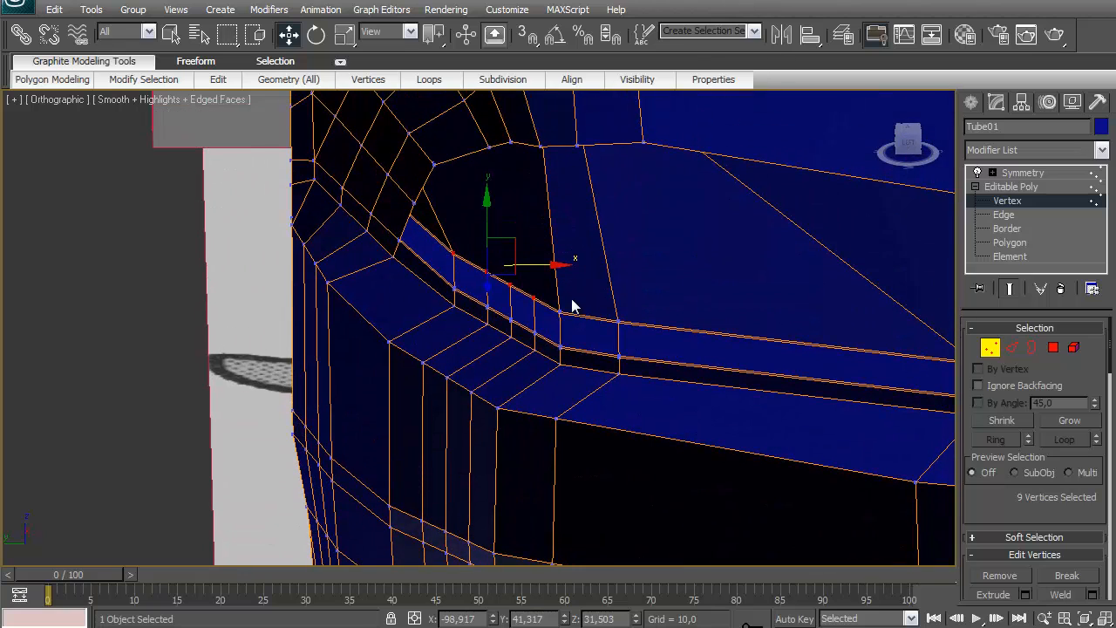
{"action": "left_click", "coordinate": [527, 293]}
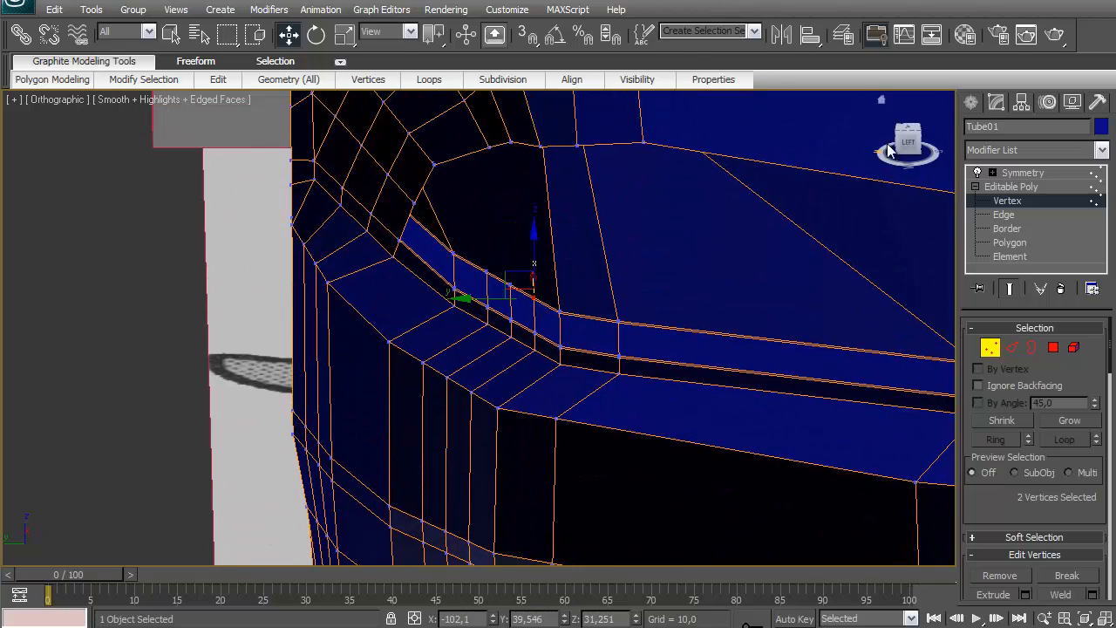
{"action": "left_click", "coordinate": [882, 100]}
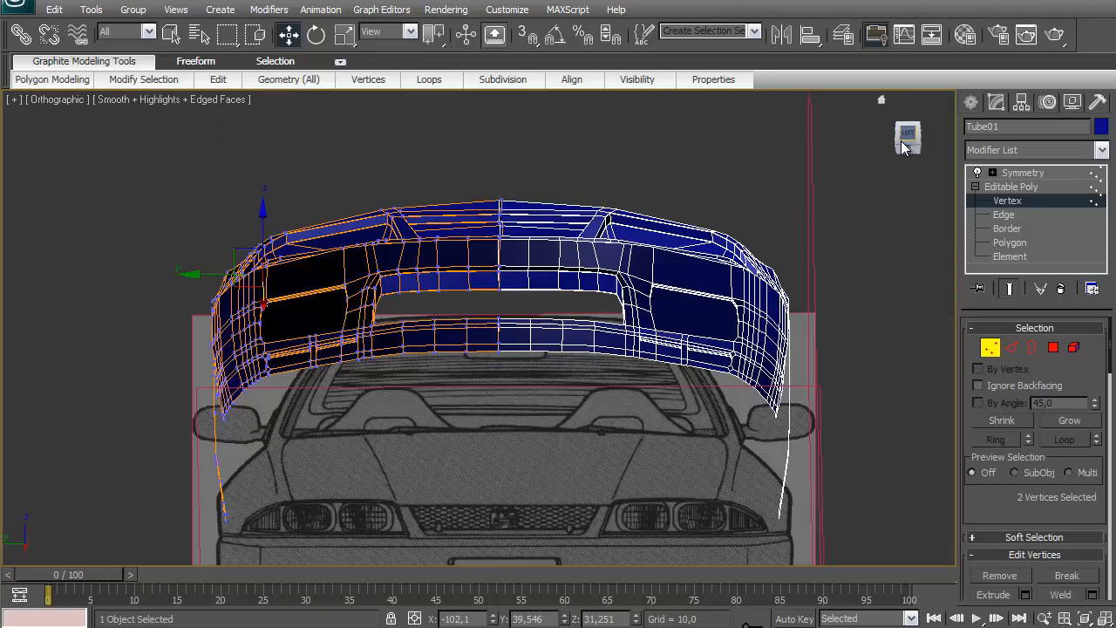
{"action": "scroll", "coordinate": [478, 304], "scroll_direction": "up", "scroll_amount": 2}
{"action": "middle_click_drag", "start_coordinate": [479, 305], "coordinate": [704, 435]}
{"action": "scroll", "coordinate": [704, 435], "scroll_direction": "up", "scroll_amount": 2}
{"action": "middle_click_drag", "start_coordinate": [601, 284], "coordinate": [660, 179]}
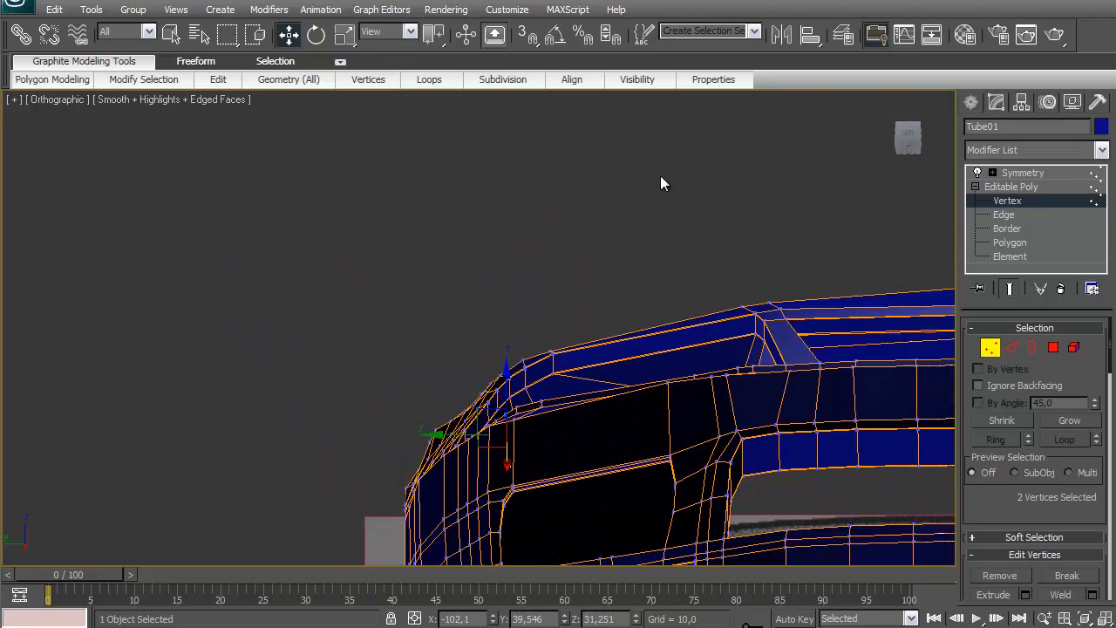
{"action": "left_click", "coordinate": [909, 136]}
{"action": "middle_click_drag", "start_coordinate": [730, 191], "coordinate": [721, 484]}
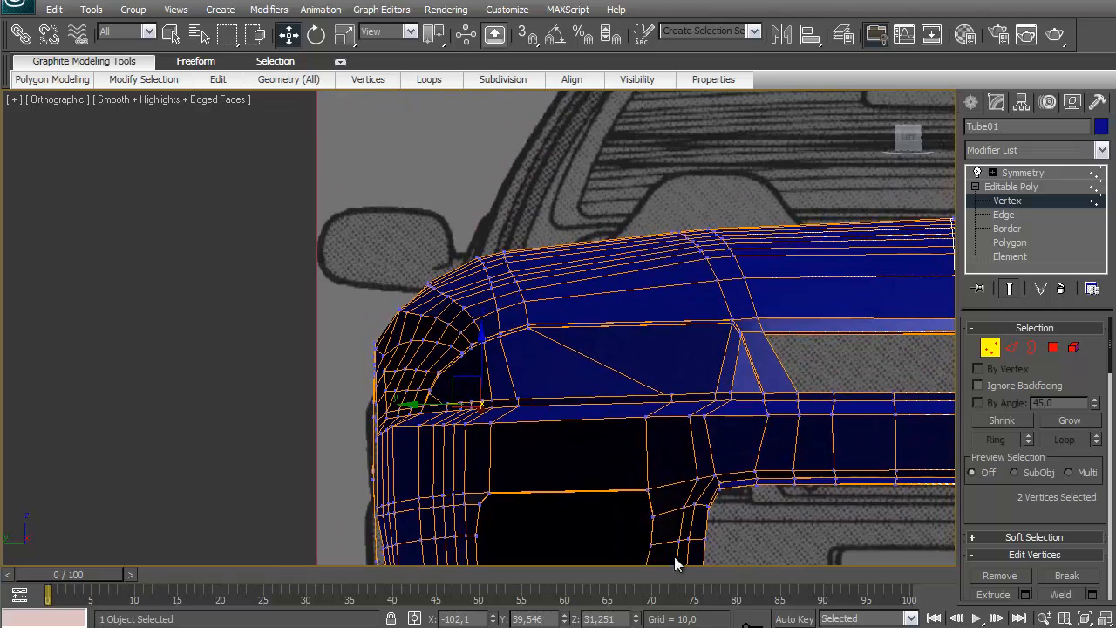
{"action": "scroll", "coordinate": [560, 444], "scroll_direction": "up", "scroll_amount": 2}
{"action": "scroll", "coordinate": [561, 445], "scroll_direction": "up", "scroll_amount": 3}
{"action": "middle_click_drag", "start_coordinate": [546, 375], "coordinate": [576, 231]}
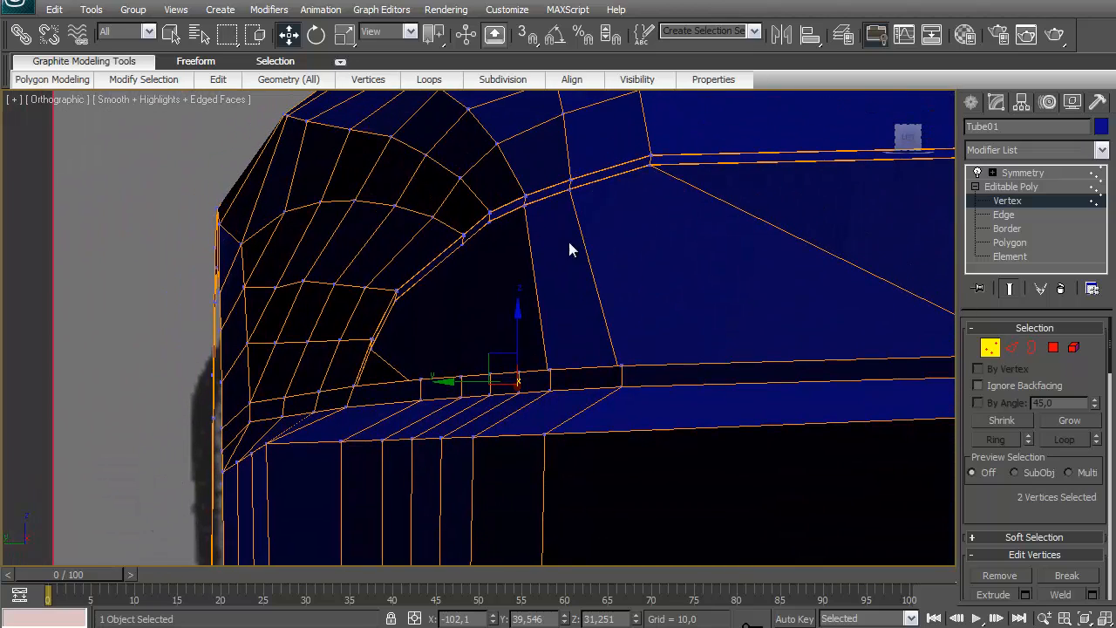
{"action": "left_click", "coordinate": [488, 218], "text": "ctrl"}
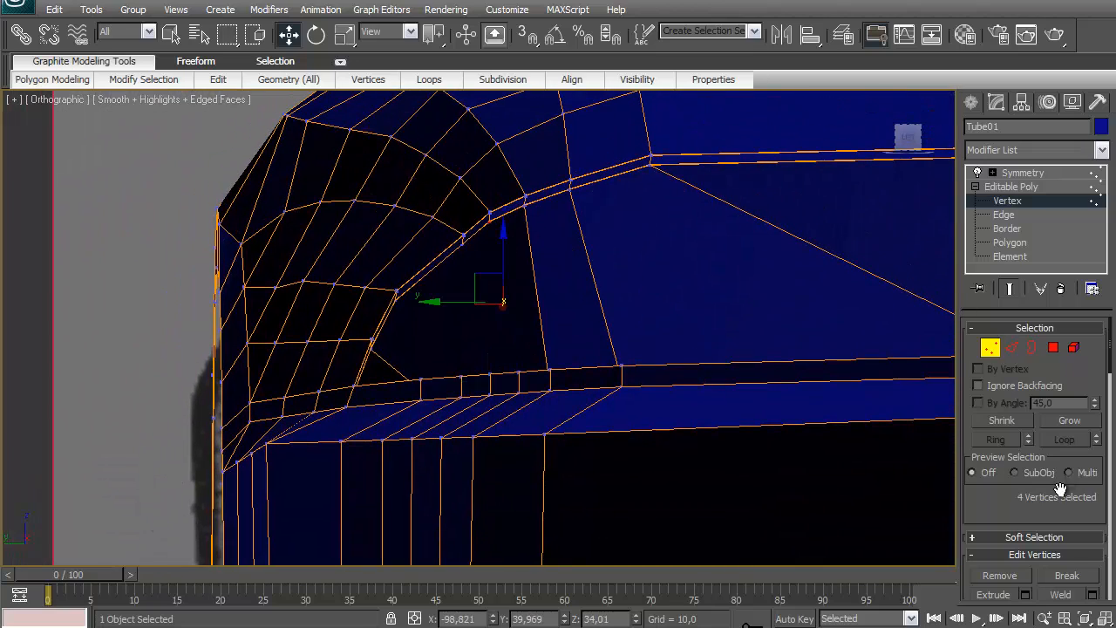
{"action": "scroll", "coordinate": [1060, 490], "scroll_direction": "down", "scroll_amount": 5}
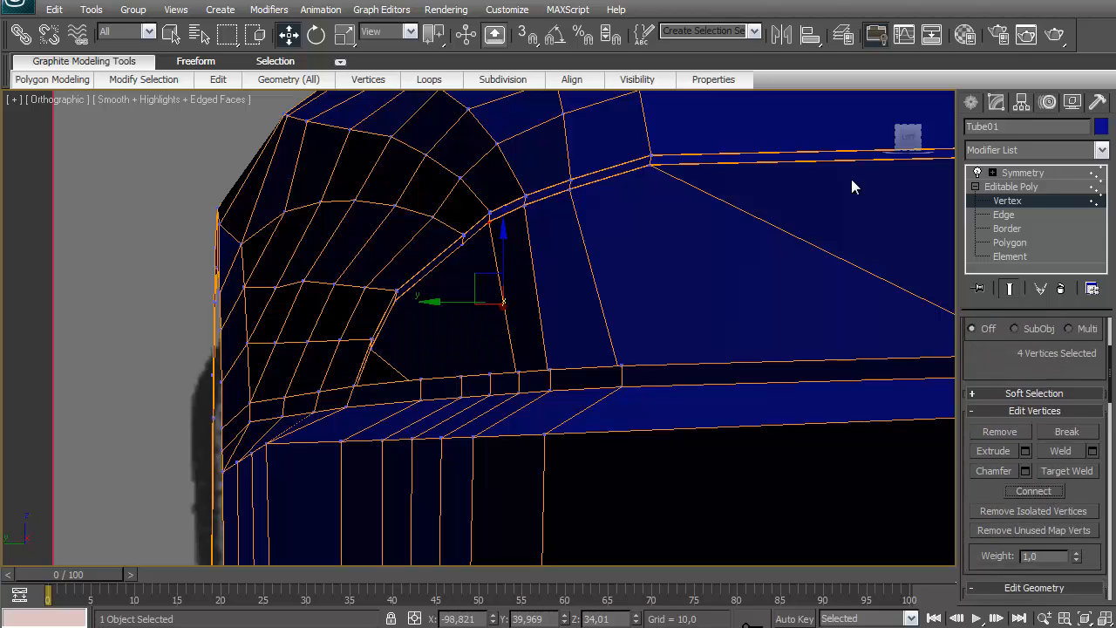
Connect the next vertex outward on the recess's curved upper edge to the middle of the three new lower-edge vertices
{"action": "left_click", "coordinate": [462, 244]}
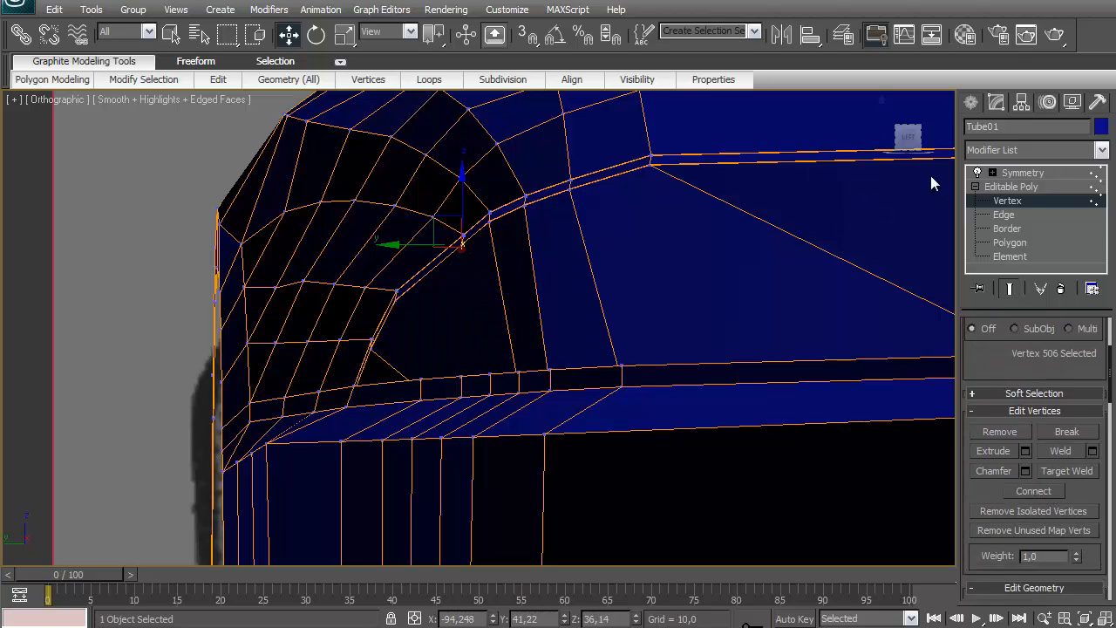
{"action": "left_click_drag", "start_coordinate": [907, 139], "coordinate": [907, 166]}
{"action": "middle_click_drag", "start_coordinate": [789, 375], "coordinate": [676, 488]}
{"action": "middle_click_drag", "start_coordinate": [740, 359], "coordinate": [441, 340]}
{"action": "left_click_drag", "start_coordinate": [443, 283], "coordinate": [461, 301], "text": "ctrl"}
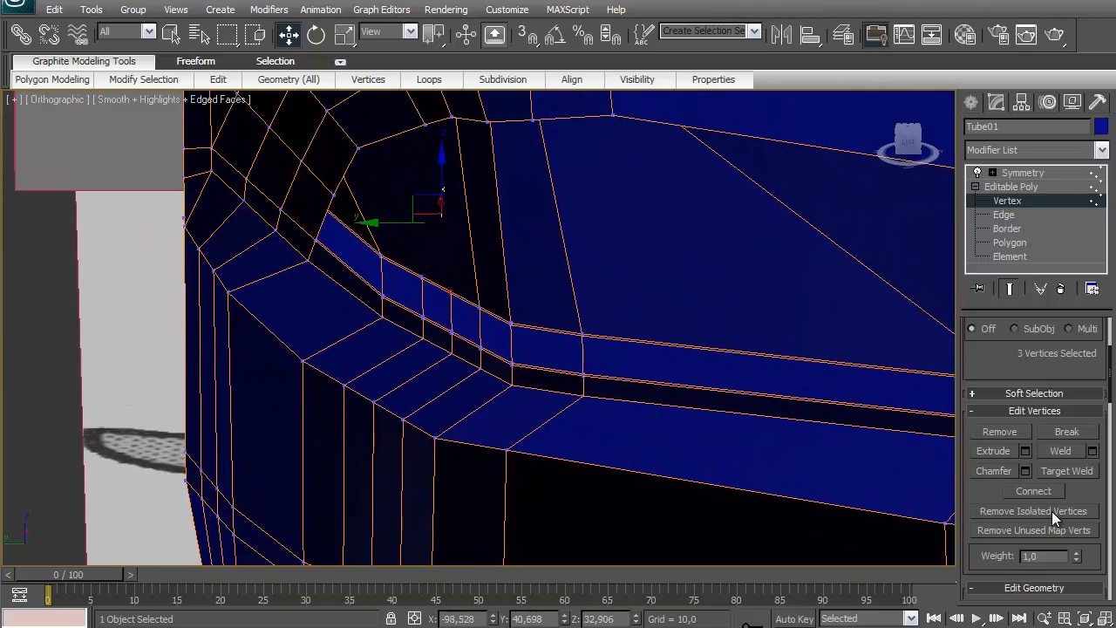
{"action": "left_click", "coordinate": [1052, 492]}
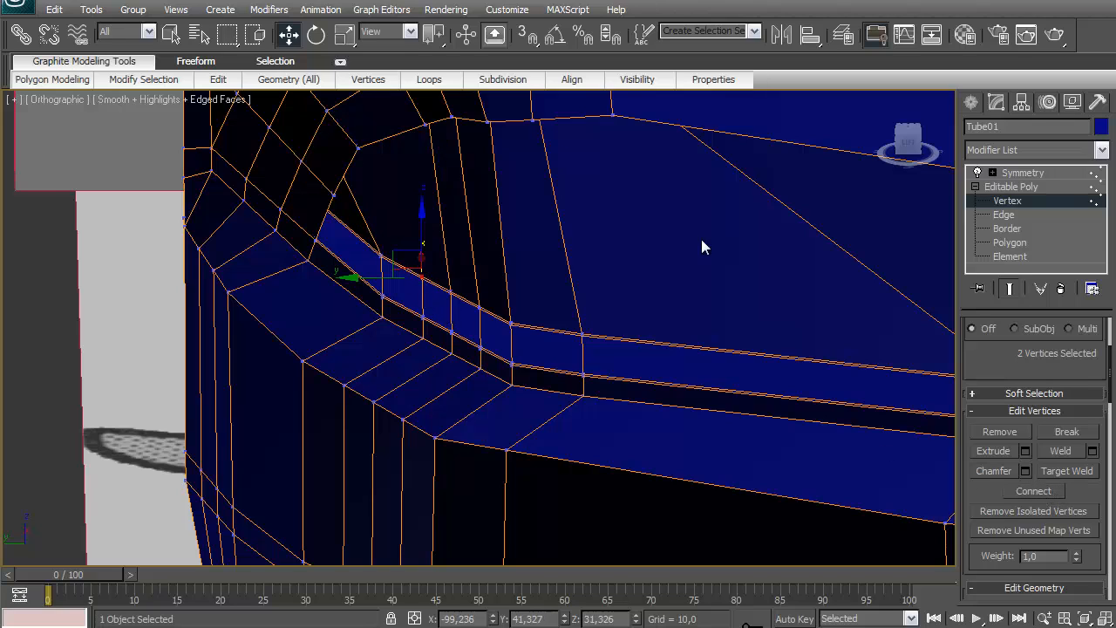
Connect the outermost of the three new lower-edge vertices to the following outward vertex on the recess's curved upper edge
{"action": "left_click", "coordinate": [901, 139]}
{"action": "mouse_move", "coordinate": [646, 277]}
{"action": "middle_mouse_down"}
{"action": "mouse_move", "coordinate": [837, 546]}
{"action": "mouse_move", "coordinate": [628, 386]}
{"action": "mouse_move", "coordinate": [632, 276]}
{"action": "middle_mouse_up"}
{"action": "scroll", "coordinate": [626, 383], "scroll_direction": "up", "scroll_amount": 4}
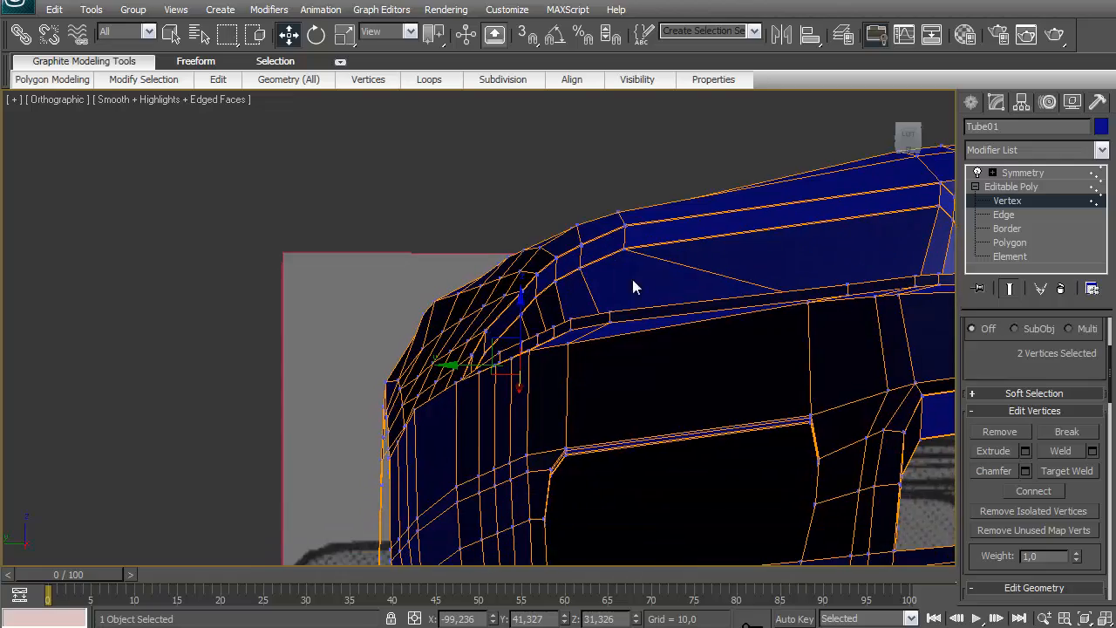
{"action": "left_click", "coordinate": [909, 141]}
{"action": "middle_click_drag", "start_coordinate": [819, 323], "coordinate": [783, 478]}
{"action": "left_click_drag", "start_coordinate": [904, 142], "coordinate": [873, 122]}
{"action": "middle_click_drag", "start_coordinate": [809, 350], "coordinate": [677, 227]}
{"action": "left_click", "coordinate": [913, 144]}
{"action": "middle_click_drag", "start_coordinate": [698, 382], "coordinate": [720, 393]}
{"action": "left_click", "coordinate": [923, 139]}
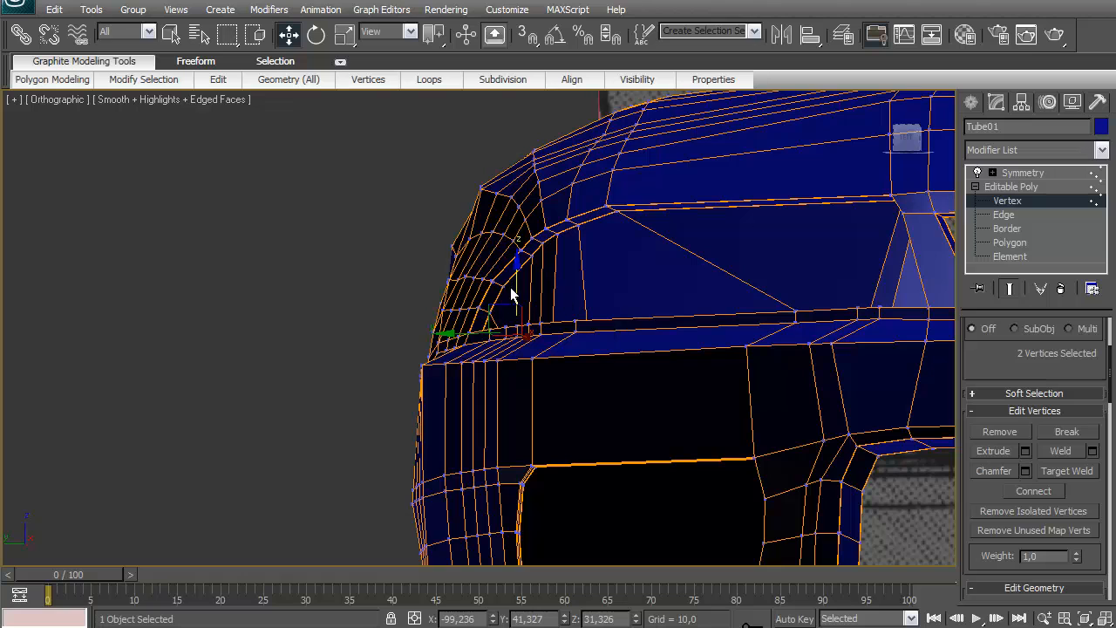
{"action": "left_click_drag", "start_coordinate": [512, 286], "coordinate": [516, 288], "text": "ctrl"}
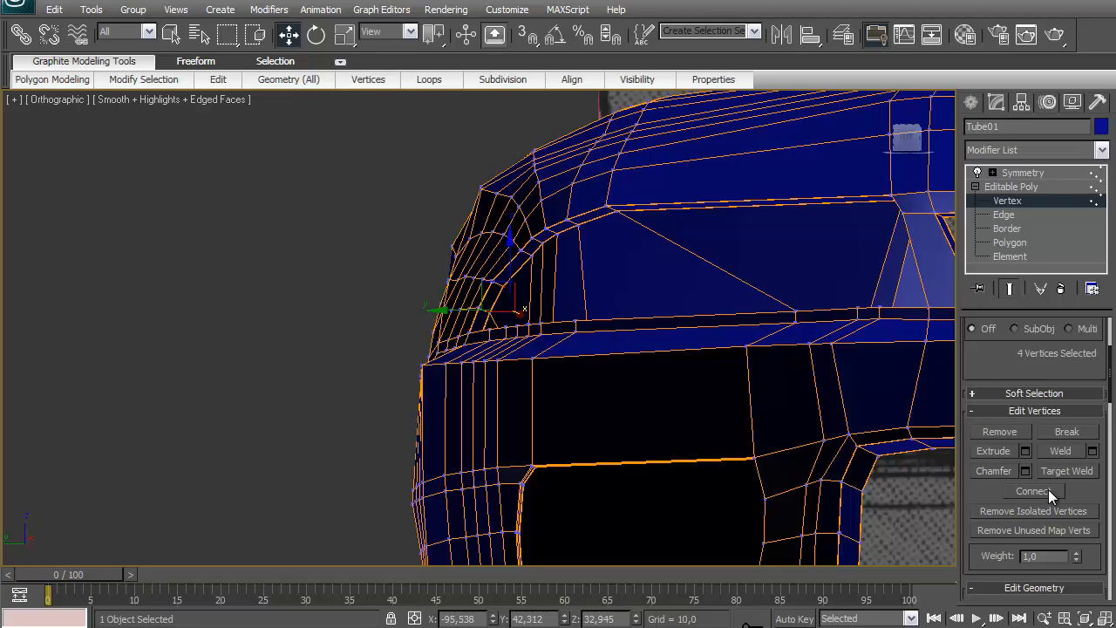
Leave vertex editing and examine the mirrored front-end mesh against the blueprints from the front and the side
{"action": "left_click_drag", "start_coordinate": [901, 149], "coordinate": [884, 160]}
{"action": "middle_click_drag", "start_coordinate": [784, 358], "coordinate": [786, 524]}
{"action": "scroll", "coordinate": [784, 515], "scroll_direction": "down", "scroll_amount": 6}
{"action": "scroll", "coordinate": [851, 348], "scroll_direction": "up", "scroll_amount": 3}
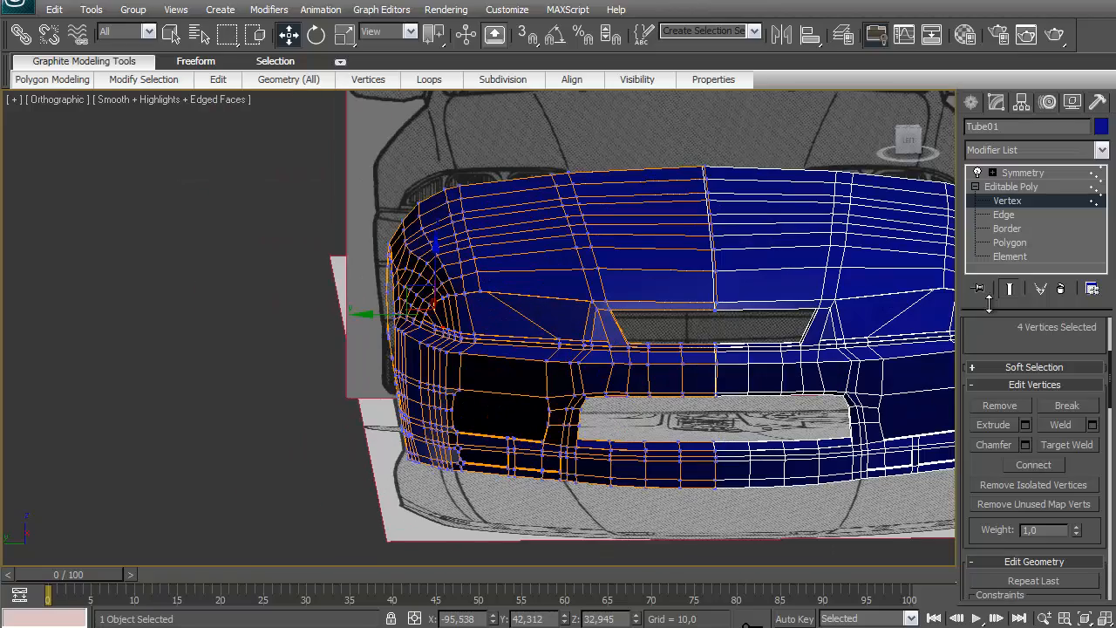
{"action": "left_click", "coordinate": [1012, 290]}
{"action": "left_click", "coordinate": [1013, 290]}
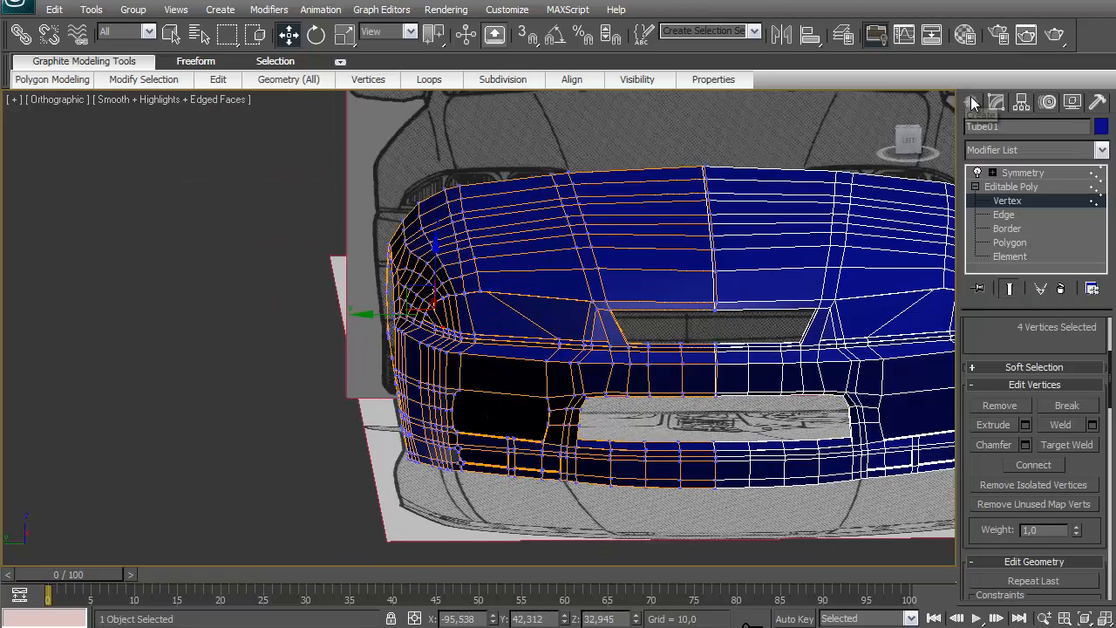
{"action": "left_click", "coordinate": [971, 102]}
{"action": "middle_click_drag", "start_coordinate": [715, 395], "coordinate": [699, 404]}
{"action": "scroll", "coordinate": [699, 405], "scroll_direction": "down", "scroll_amount": 2}
{"action": "left_click", "coordinate": [901, 152]}
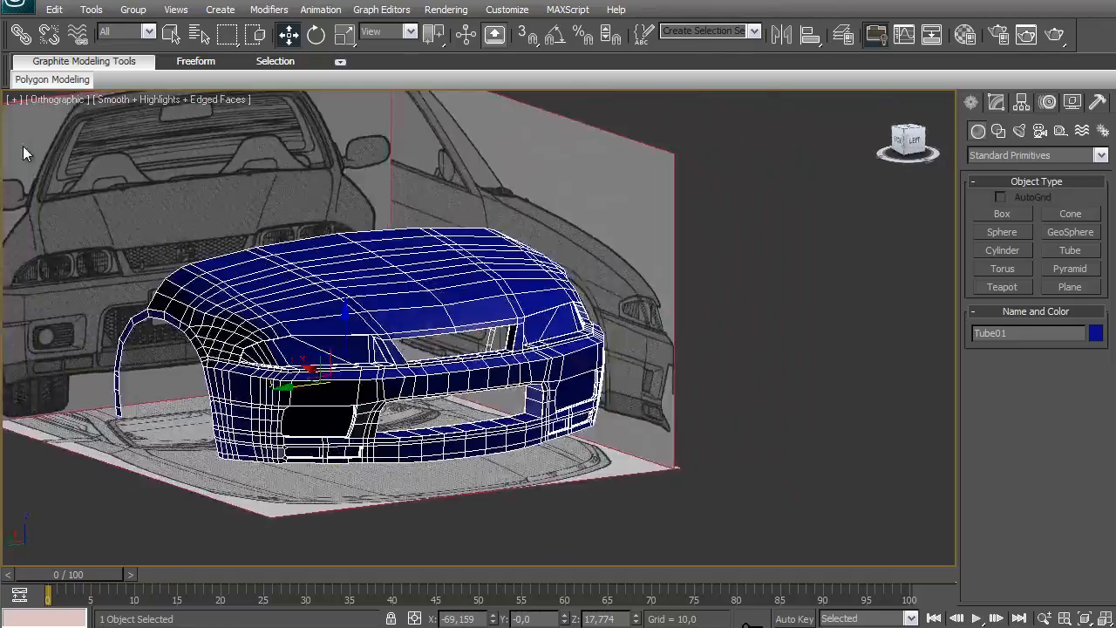
{"action": "left_click", "coordinate": [929, 132]}
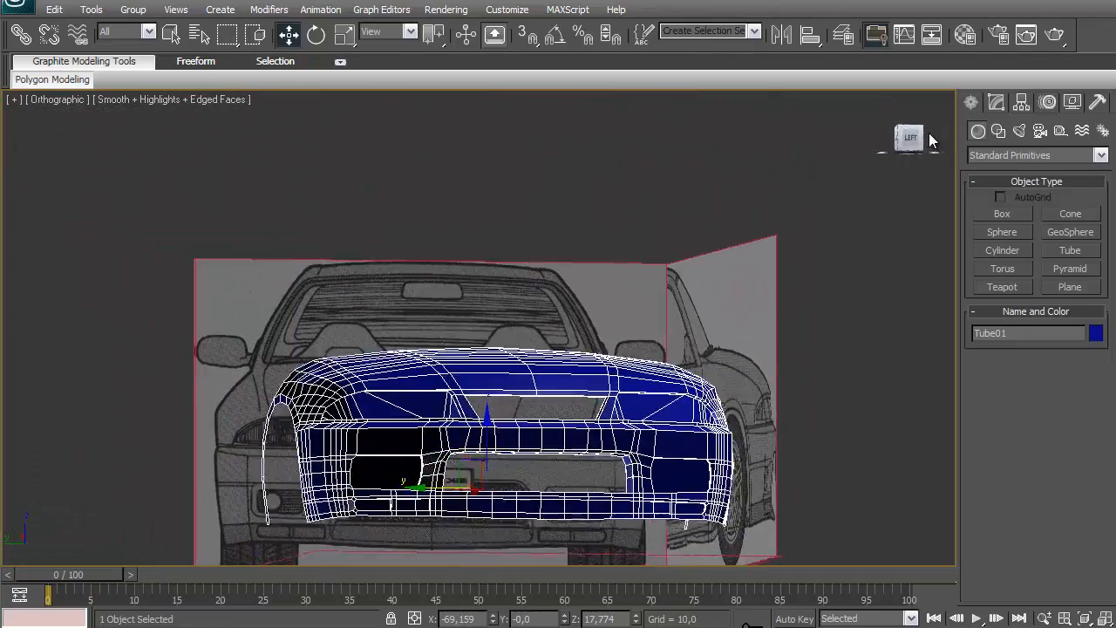
{"action": "left_click", "coordinate": [901, 146]}
{"action": "left_click", "coordinate": [901, 147]}
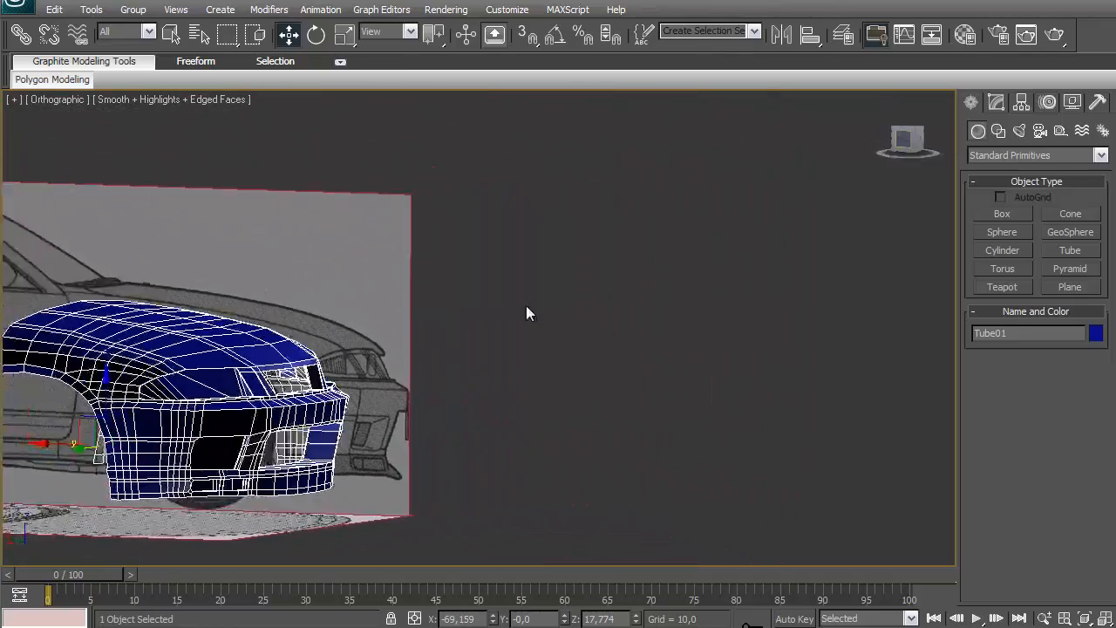
{"action": "scroll", "coordinate": [680, 291], "scroll_direction": "up", "scroll_amount": 6}
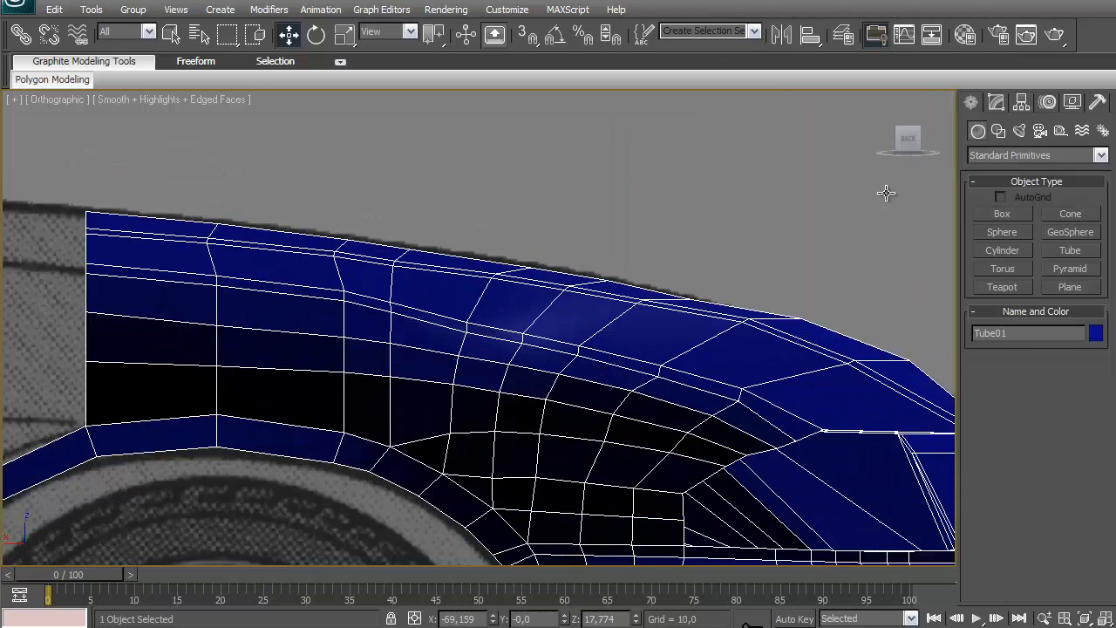
Return to vertex editing and select the vertex on the fender crease ahead of the wheel arch's highest point
{"action": "left_click", "coordinate": [995, 103]}
{"action": "left_click", "coordinate": [1008, 200]}
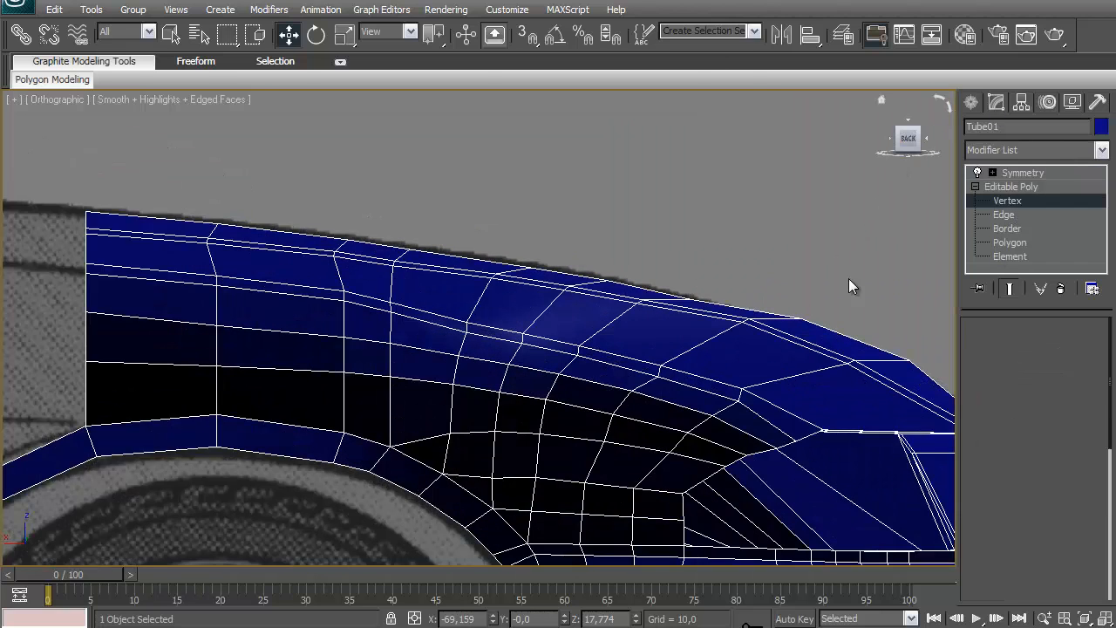
{"action": "left_click", "coordinate": [465, 321]}
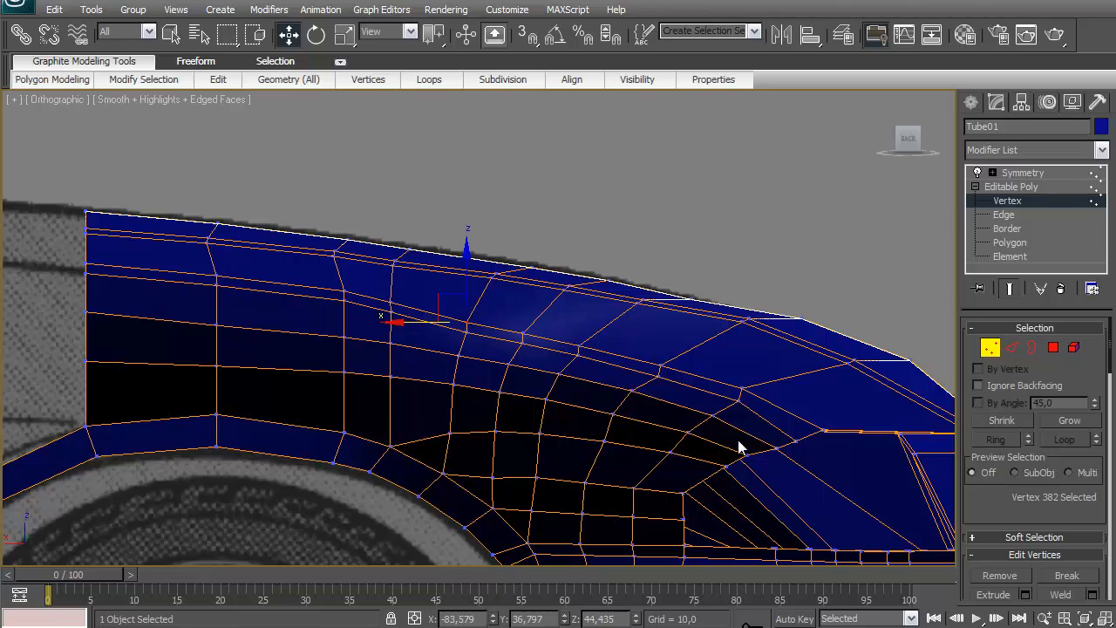
Try to raise the selected fender crease vertex with movement constrained to edges, and undo the moves
{"action": "scroll", "coordinate": [1047, 545], "scroll_direction": "down", "scroll_amount": 5}
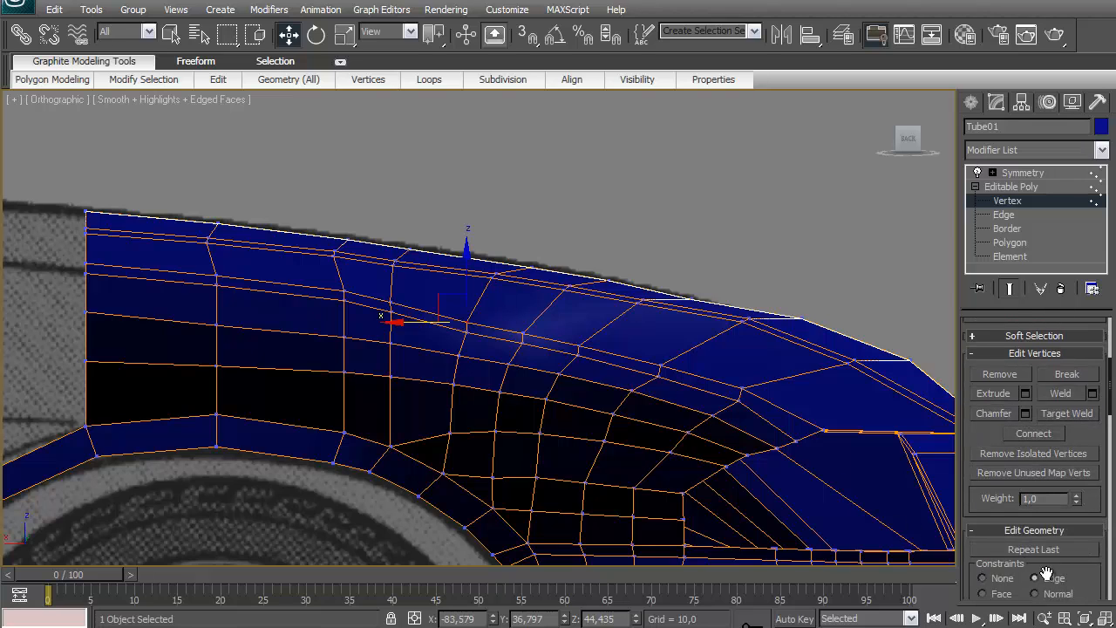
{"action": "mouse_move", "coordinate": [468, 265]}
{"action": "left_mouse_down"}
{"action": "mouse_move", "coordinate": [476, 244]}
{"action": "mouse_move", "coordinate": [482, 256]}
{"action": "left_mouse_up"}
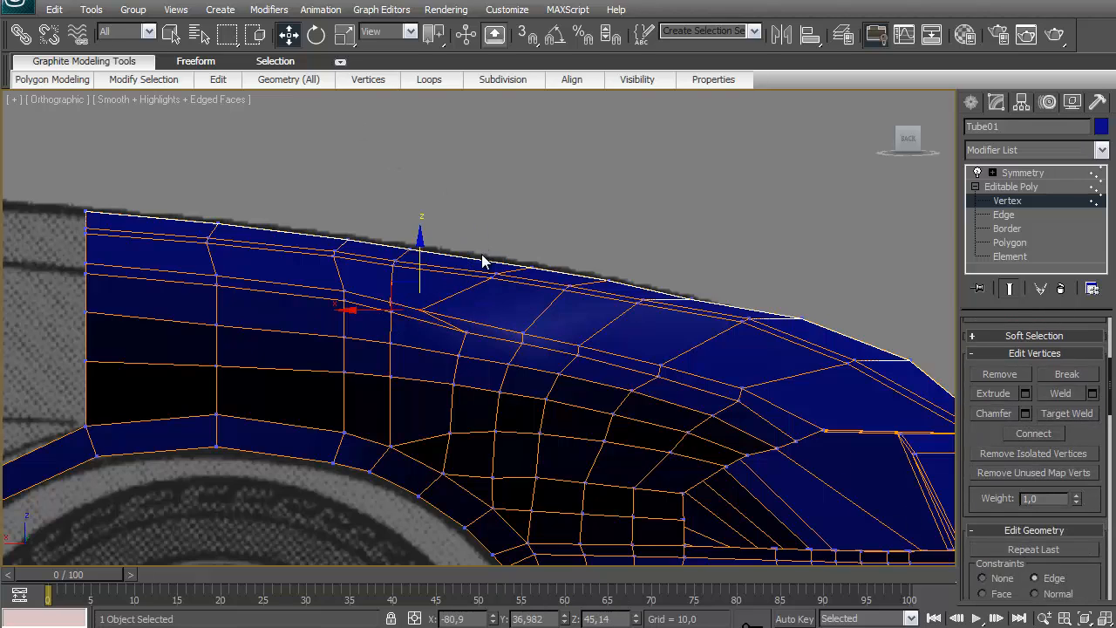
{"action": "key", "text": "ctrl+z"}
{"action": "left_click_drag", "start_coordinate": [409, 322], "coordinate": [454, 271]}
{"action": "key", "text": "ctrl+z"}
{"action": "key", "text": "ctrl+z"}
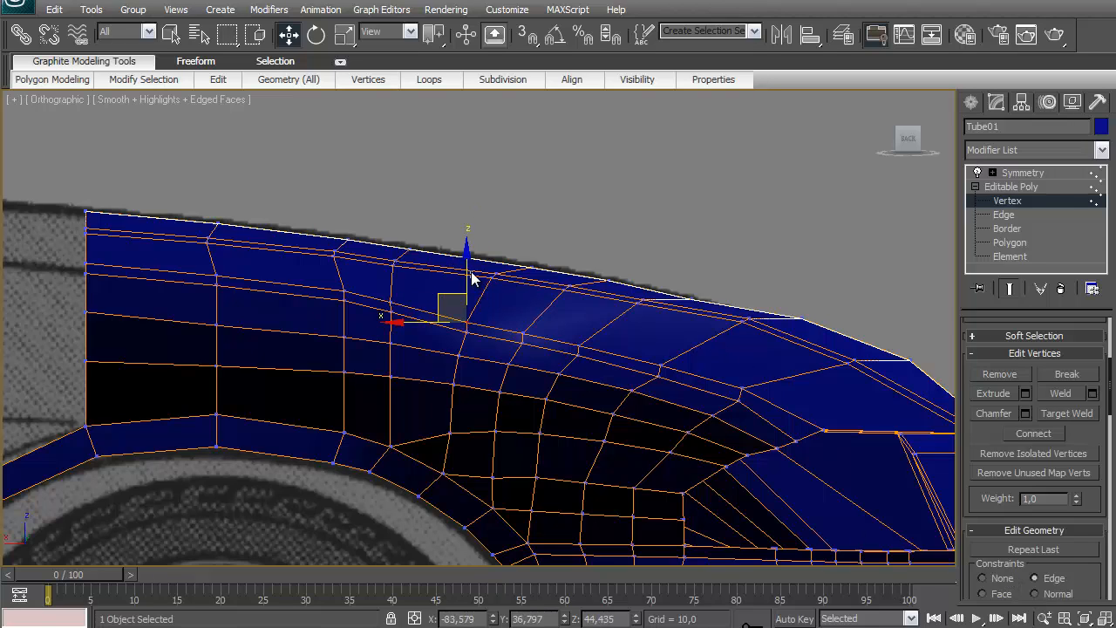
Try again to lift the same fender crease vertex vertically, undoing each move
{"action": "left_click_drag", "start_coordinate": [499, 346], "coordinate": [474, 328]}
{"action": "left_click_drag", "start_coordinate": [1007, 323], "coordinate": [1007, 384]}
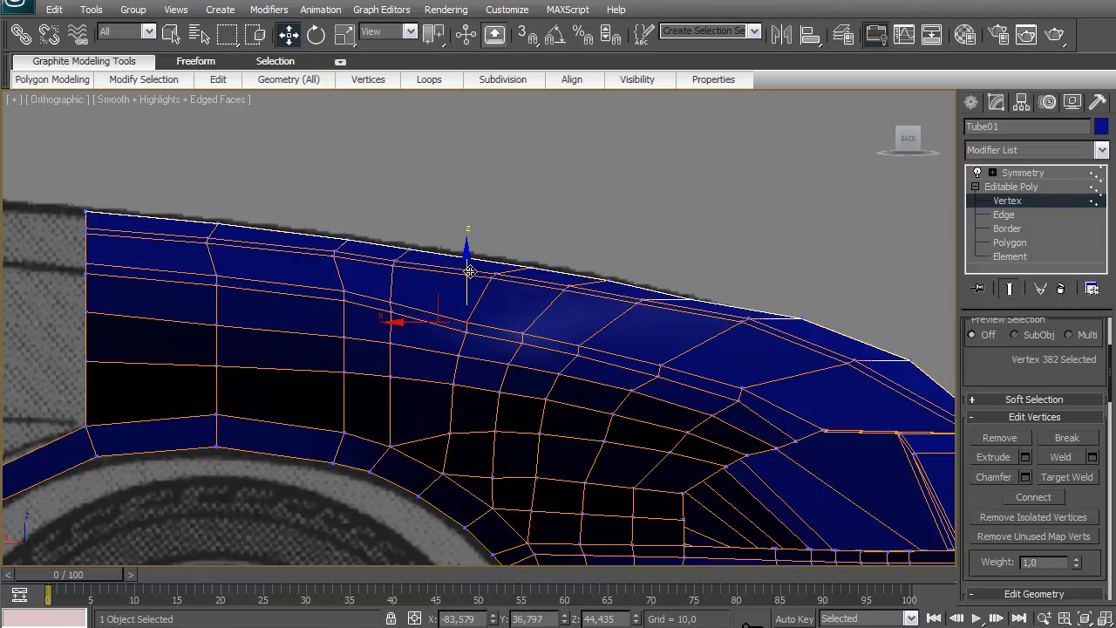
{"action": "left_click_drag", "start_coordinate": [469, 266], "coordinate": [468, 251]}
{"action": "key", "text": "ctrl+z"}
{"action": "scroll", "coordinate": [975, 540], "scroll_direction": "down", "scroll_amount": 3}
{"action": "scroll", "coordinate": [984, 436], "scroll_direction": "up", "scroll_amount": 4}
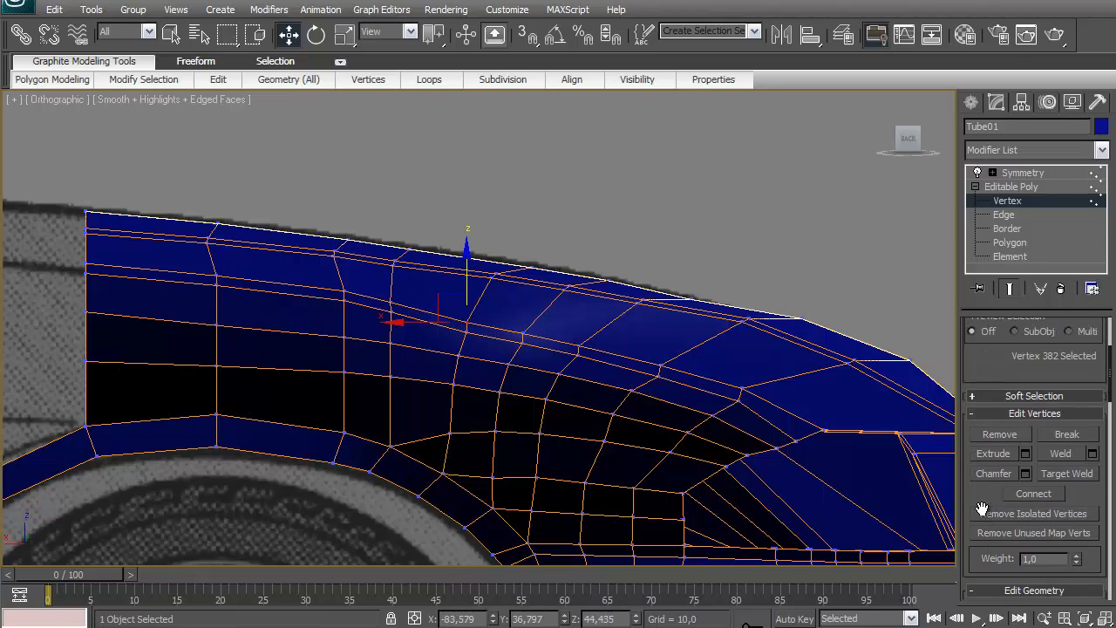
{"action": "left_click_drag", "start_coordinate": [450, 297], "coordinate": [450, 298]}
{"action": "key", "text": "ctrl+z"}
Raise the neighbouring vertex on the outer of the two parallel crease lines by about 0.25 along Z
{"action": "left_click_drag", "start_coordinate": [907, 141], "coordinate": [854, 194]}
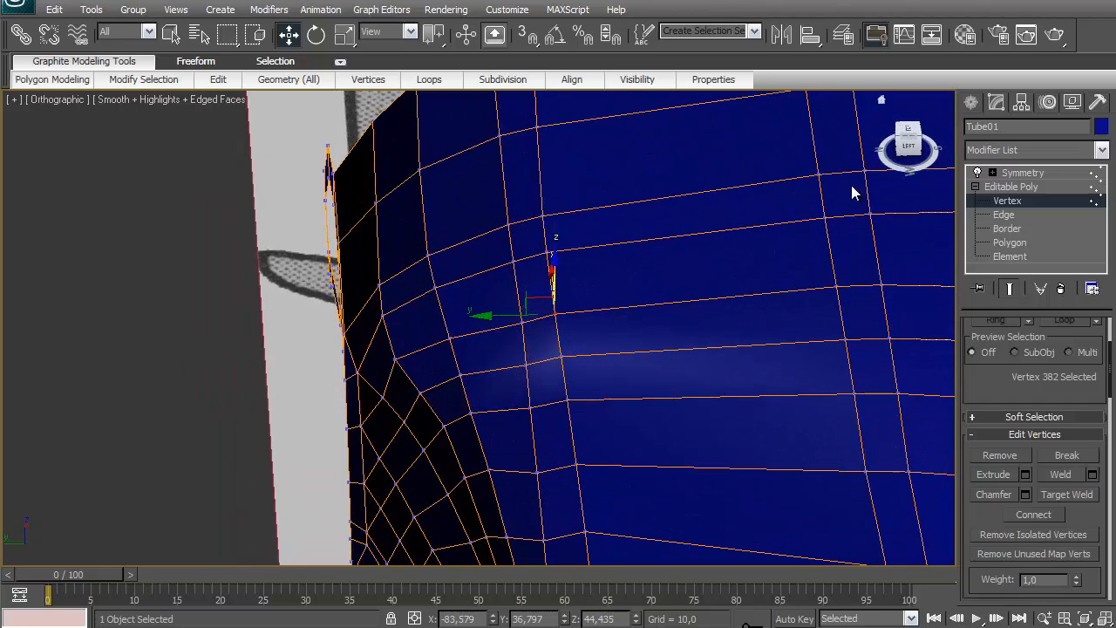
{"action": "left_click_drag", "start_coordinate": [569, 311], "coordinate": [570, 303]}
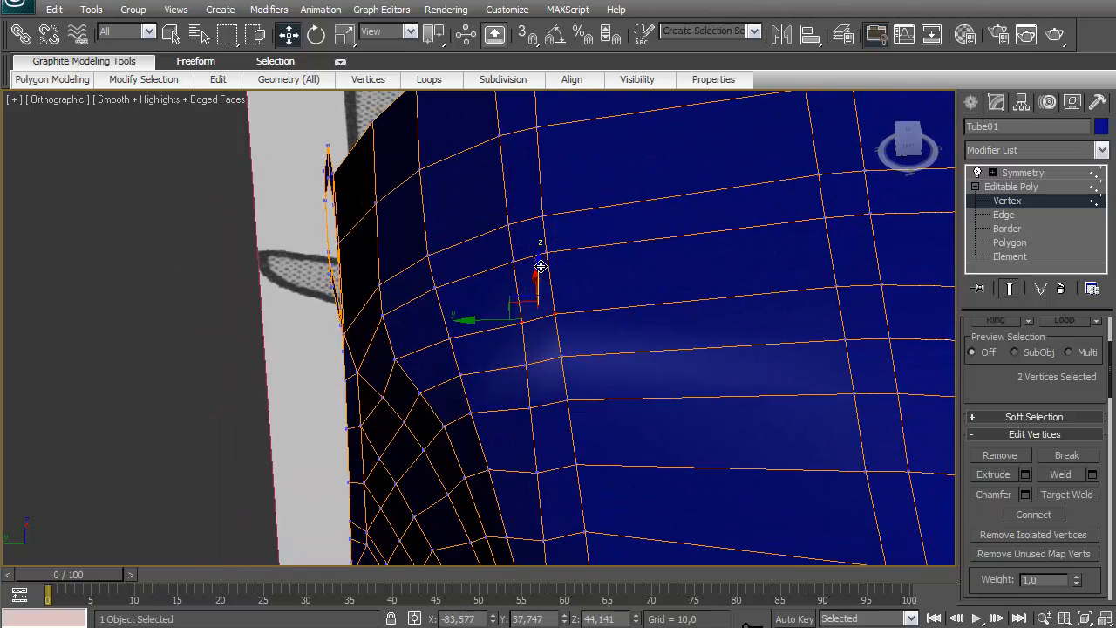
{"action": "left_click", "coordinate": [522, 321]}
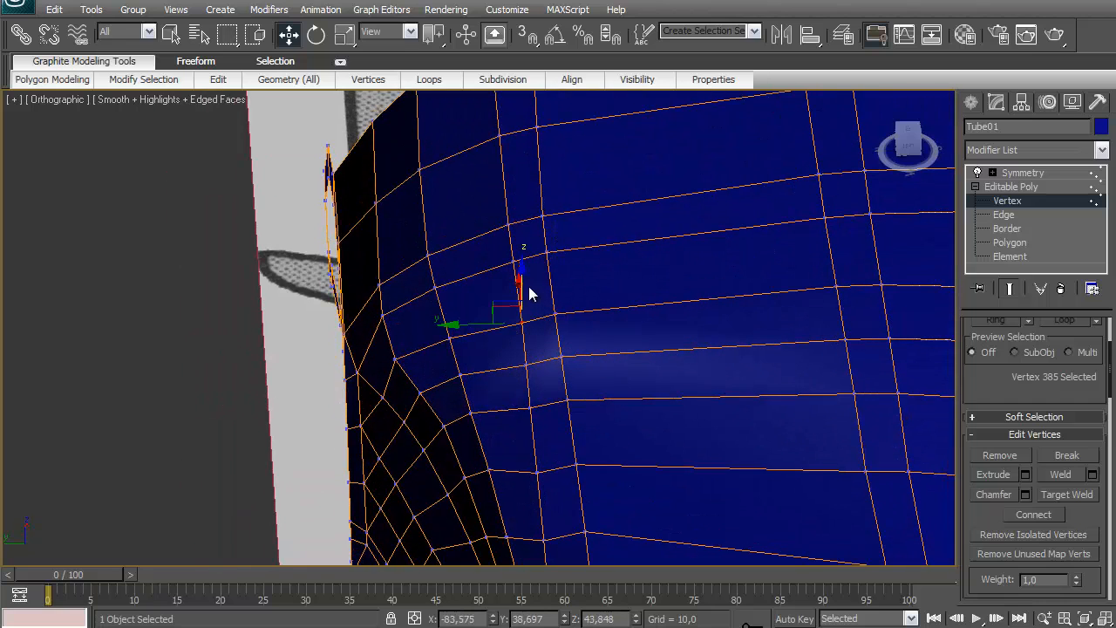
{"action": "left_click_drag", "start_coordinate": [530, 294], "coordinate": [529, 285]}
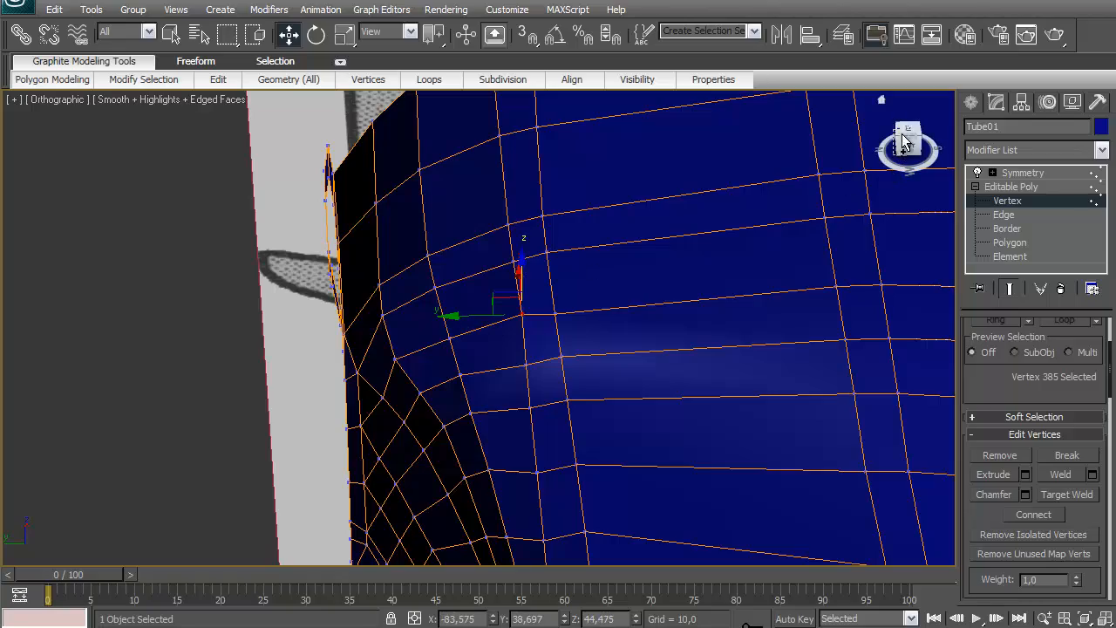
{"action": "key", "text": "ctrl+z"}
{"action": "left_click_drag", "start_coordinate": [903, 135], "coordinate": [938, 104]}
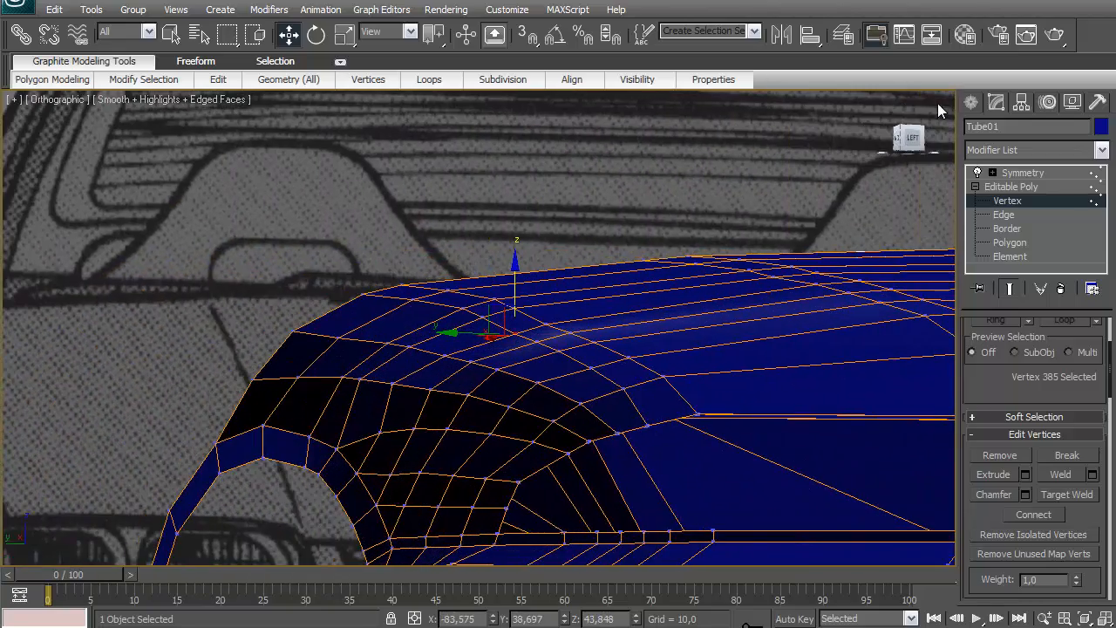
{"action": "left_click_drag", "start_coordinate": [517, 270], "coordinate": [516, 264]}
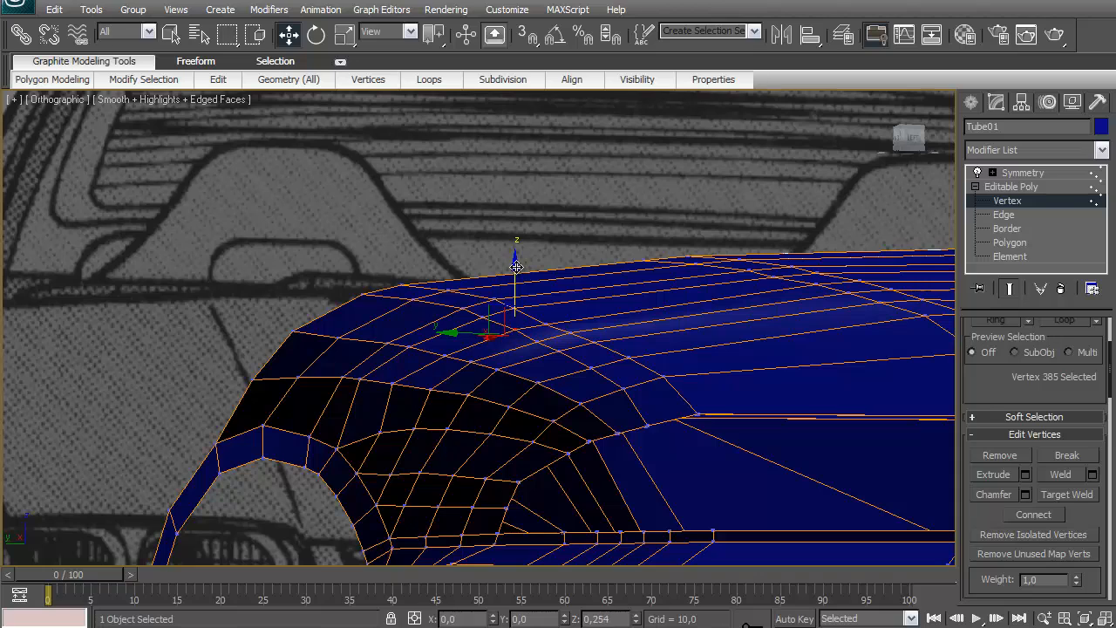
Raise the next vertex along the outer fender crease slightly along Z and select the adjoining vertex towards the wheel arch
{"action": "left_click", "coordinate": [535, 341]}
{"action": "left_click_drag", "start_coordinate": [537, 303], "coordinate": [537, 298]}
{"action": "left_click", "coordinate": [442, 353]}
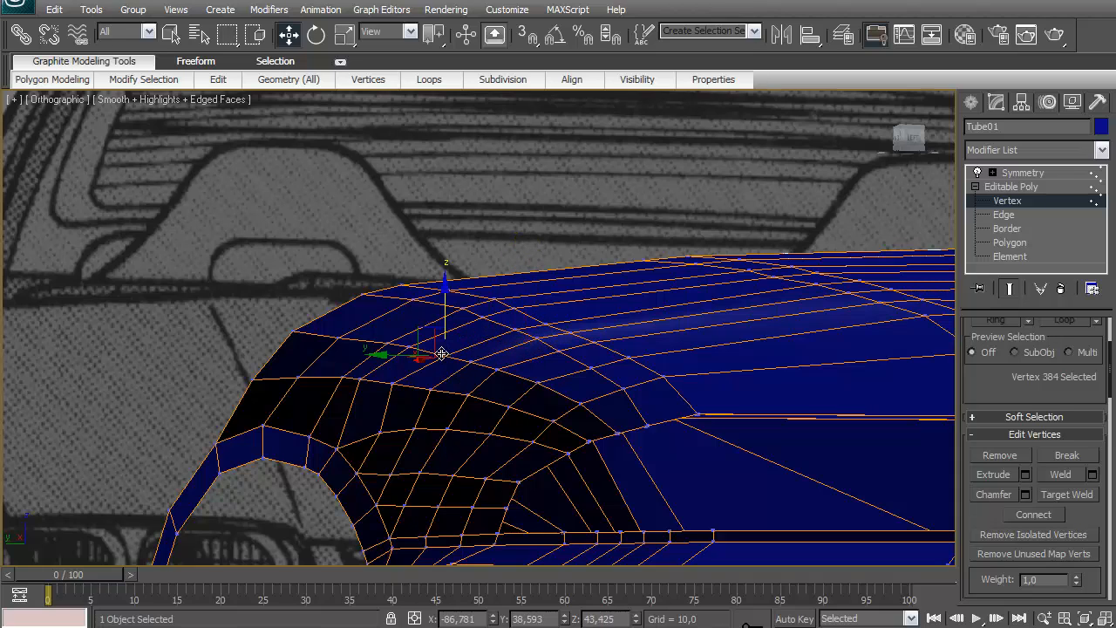
Compare the front bumper in side view with the reference photo of the Skyline in the browser
{"action": "scroll", "coordinate": [602, 313], "scroll_direction": "down", "scroll_amount": 8}
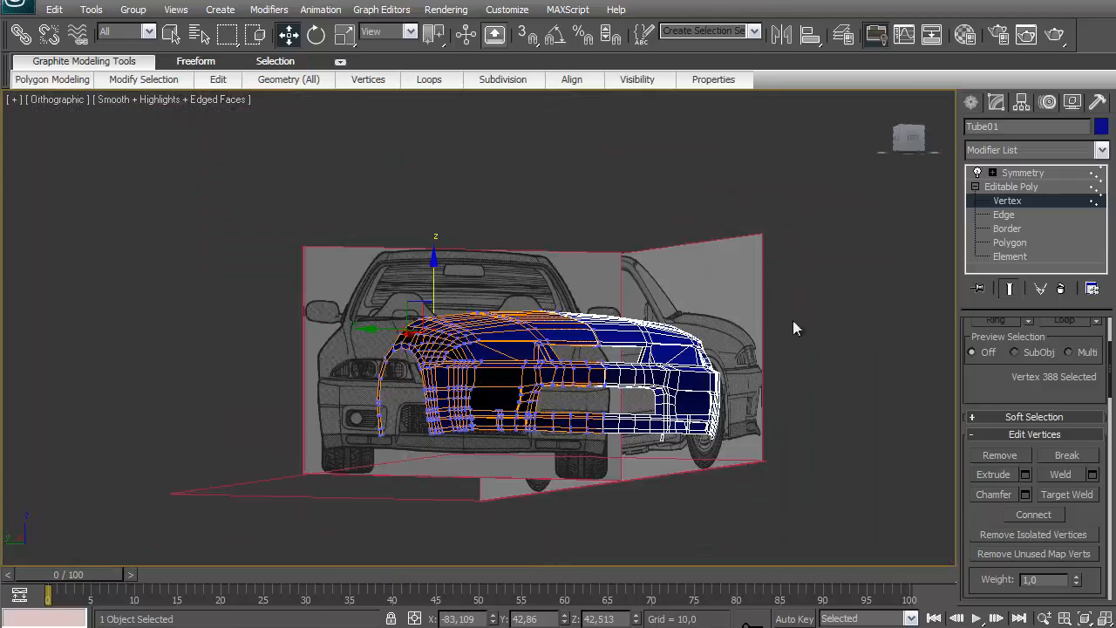
{"action": "mouse_move", "coordinate": [902, 134]}
{"action": "left_mouse_down"}
{"action": "mouse_move", "coordinate": [943, 162]}
{"action": "mouse_move", "coordinate": [141, 159]}
{"action": "mouse_move", "coordinate": [112, 147]}
{"action": "mouse_move", "coordinate": [908, 135]}
{"action": "mouse_move", "coordinate": [880, 166]}
{"action": "mouse_move", "coordinate": [954, 165]}
{"action": "mouse_move", "coordinate": [65, 155]}
{"action": "mouse_move", "coordinate": [908, 140]}
{"action": "left_mouse_up"}
{"action": "left_click", "coordinate": [907, 139]}
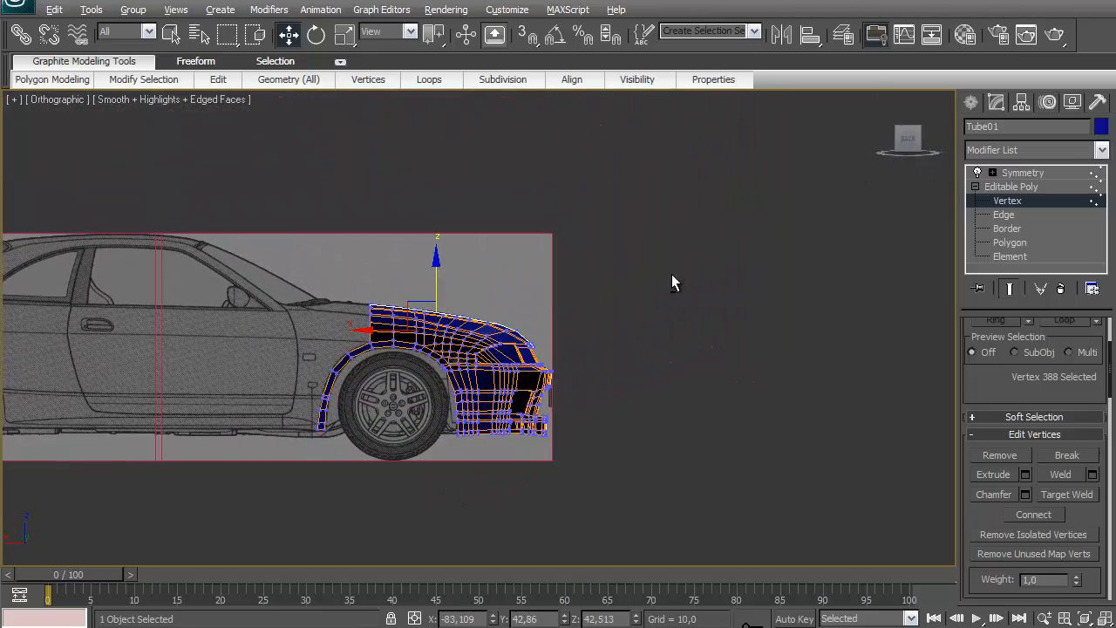
{"action": "scroll", "coordinate": [567, 244], "scroll_direction": "up", "scroll_amount": 8}
{"action": "middle_click_drag", "start_coordinate": [591, 318], "coordinate": [645, 373]}
{"action": "key", "text": "alt+Tab"}
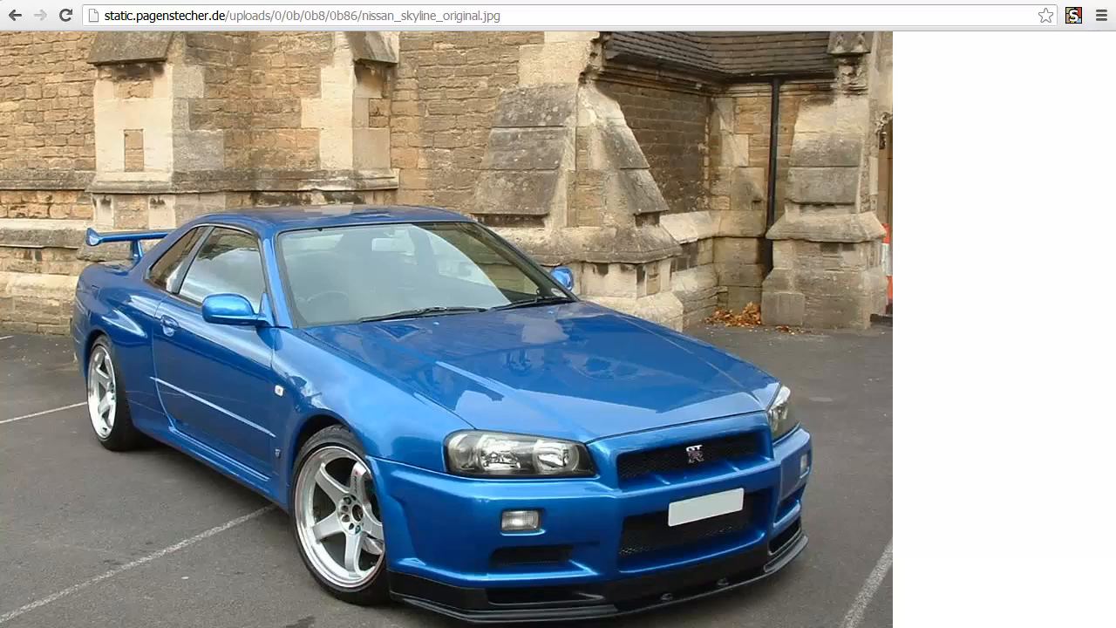
{"action": "key", "text": "alt+Tab"}
{"action": "middle_click_drag", "start_coordinate": [632, 481], "coordinate": [632, 410]}
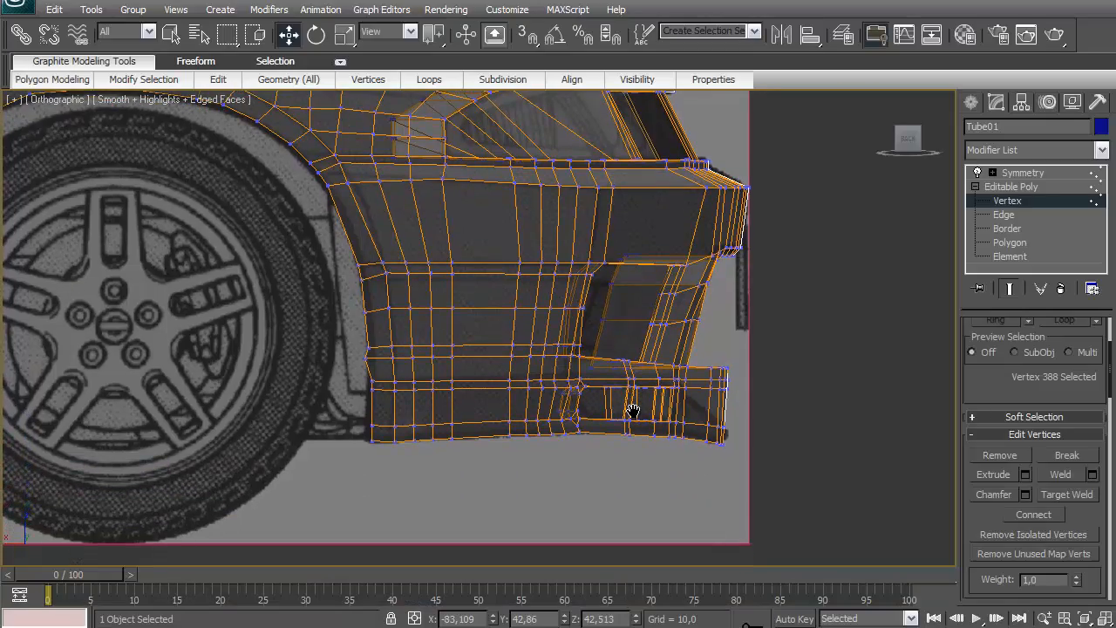
In the front view, switch to polygon editing and select the strip of polygons along the bumper's lower lip
{"action": "mouse_move", "coordinate": [907, 135]}
{"action": "left_mouse_down"}
{"action": "mouse_move", "coordinate": [746, 142]}
{"action": "mouse_move", "coordinate": [910, 137]}
{"action": "left_mouse_up"}
{"action": "left_click", "coordinate": [909, 137]}
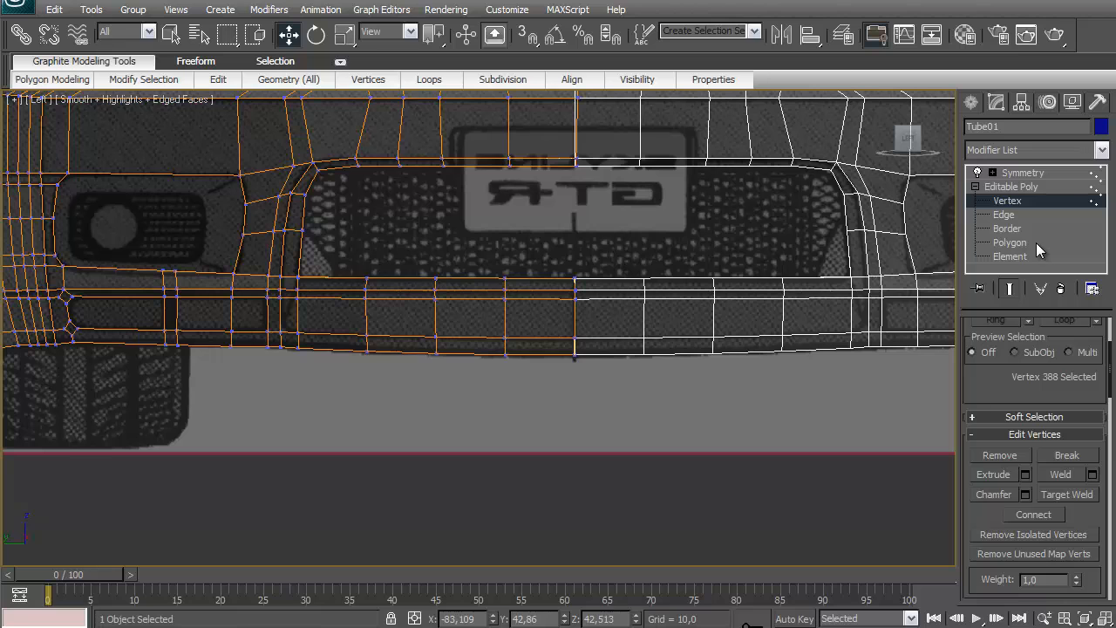
{"action": "left_click", "coordinate": [1036, 243]}
{"action": "middle_click_drag", "start_coordinate": [344, 269], "coordinate": [773, 245]}
{"action": "mouse_move", "coordinate": [764, 291]}
{"action": "middle_mouse_down"}
{"action": "mouse_move", "coordinate": [643, 319]}
{"action": "mouse_move", "coordinate": [637, 348]}
{"action": "middle_mouse_up"}
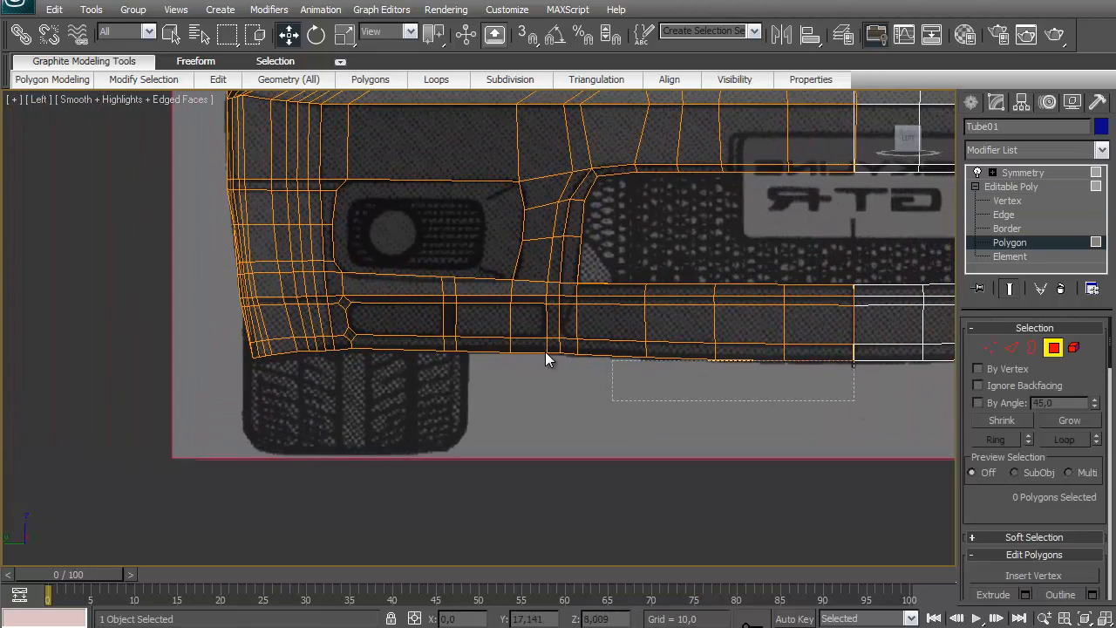
{"action": "left_click_drag", "start_coordinate": [545, 352], "coordinate": [225, 301]}
Remove the polygons at the rear end of the wheel arch from the lower lip selection
{"action": "left_click_drag", "start_coordinate": [912, 139], "coordinate": [43, 140]}
{"action": "middle_click_drag", "start_coordinate": [436, 381], "coordinate": [1037, 418]}
{"action": "scroll", "coordinate": [563, 406], "scroll_direction": "down", "scroll_amount": 2}
{"action": "left_click", "coordinate": [430, 348], "text": "alt"}
{"action": "left_click", "coordinate": [433, 377], "text": "alt"}
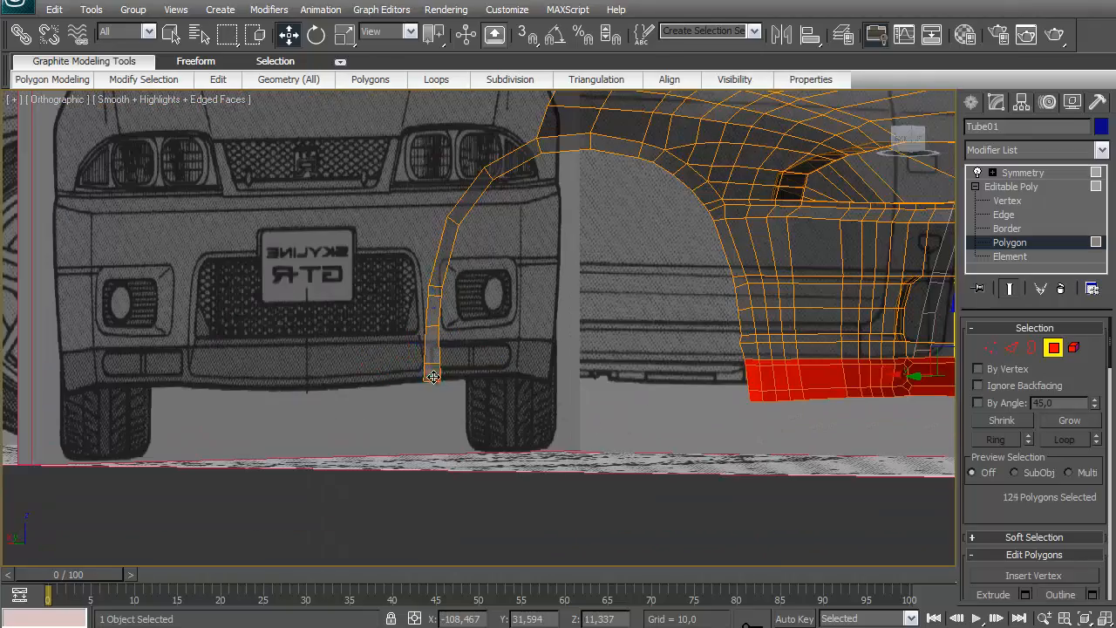
Check the selected lower lip in side view against the blueprint and the reference photo in the browser
{"action": "middle_click_drag", "start_coordinate": [872, 314], "coordinate": [455, 307]}
{"action": "left_click", "coordinate": [903, 143]}
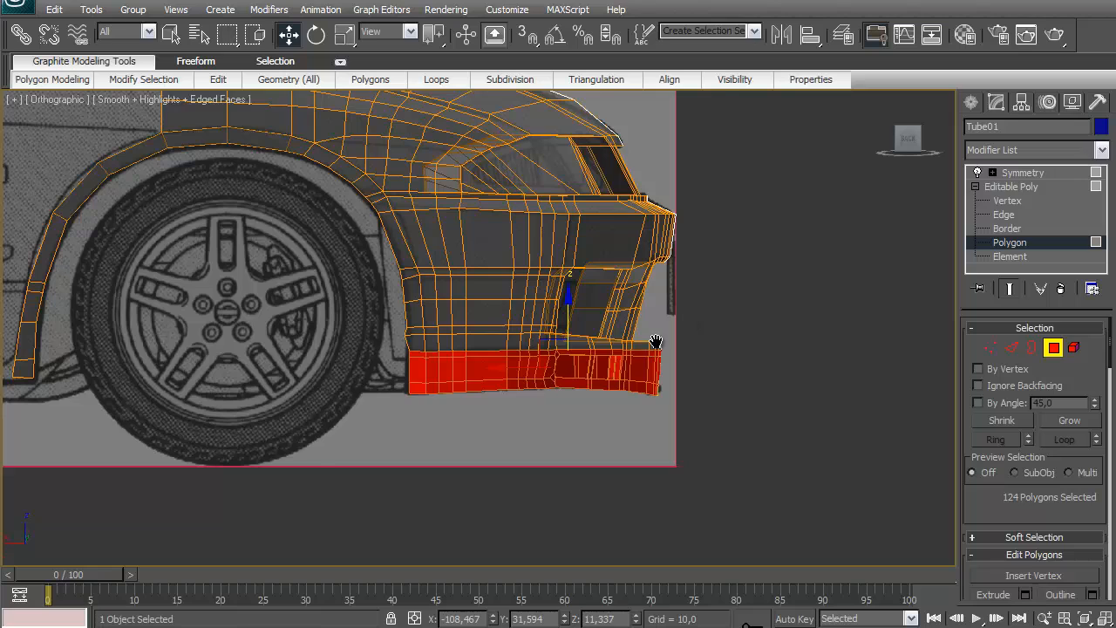
{"action": "middle_click_drag", "start_coordinate": [655, 341], "coordinate": [523, 321]}
{"action": "scroll", "coordinate": [695, 319], "scroll_direction": "up", "scroll_amount": 4}
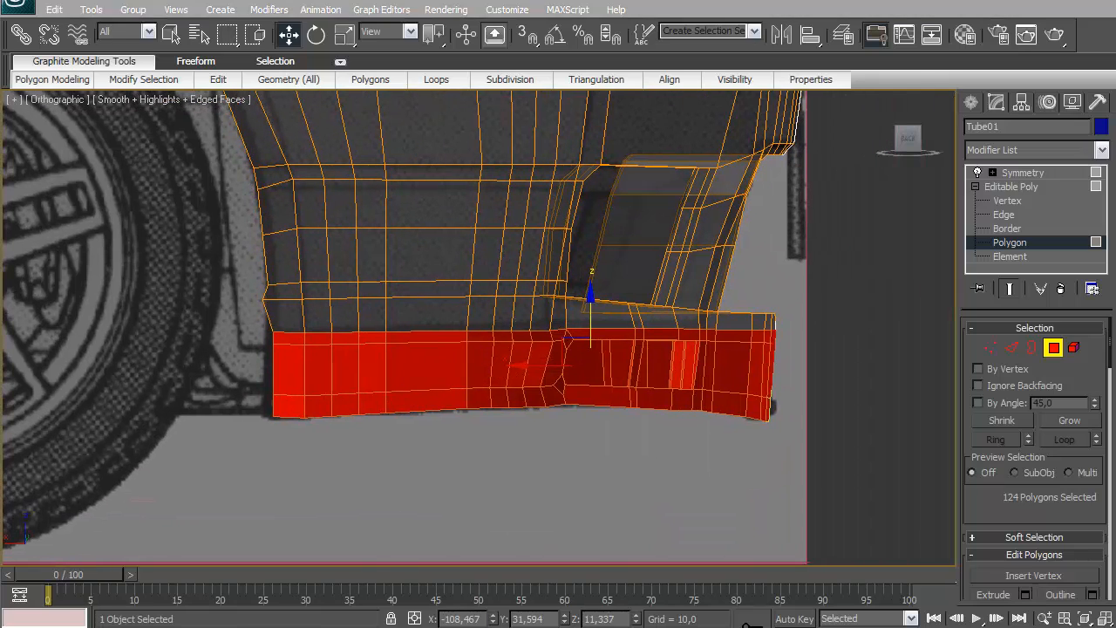
{"action": "key", "text": "alt+Tab"}
{"action": "key", "text": "alt+Tab"}
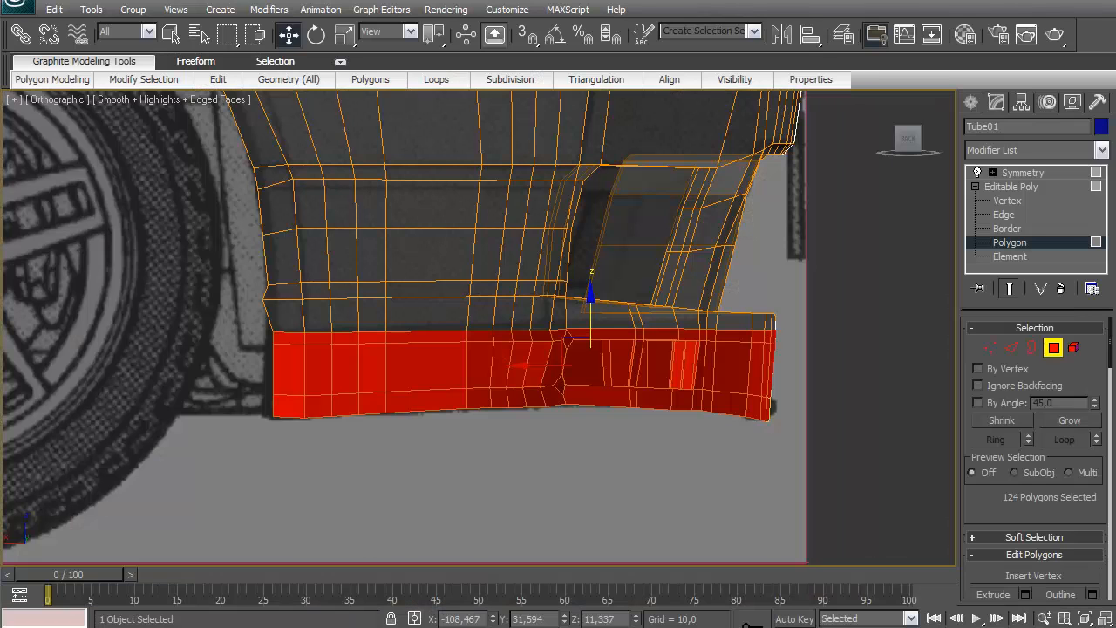
Detach the selected lower lip polygons as an element and lower it by about 0.35 along Z
{"action": "scroll", "coordinate": [1056, 509], "scroll_direction": "down", "scroll_amount": 10}
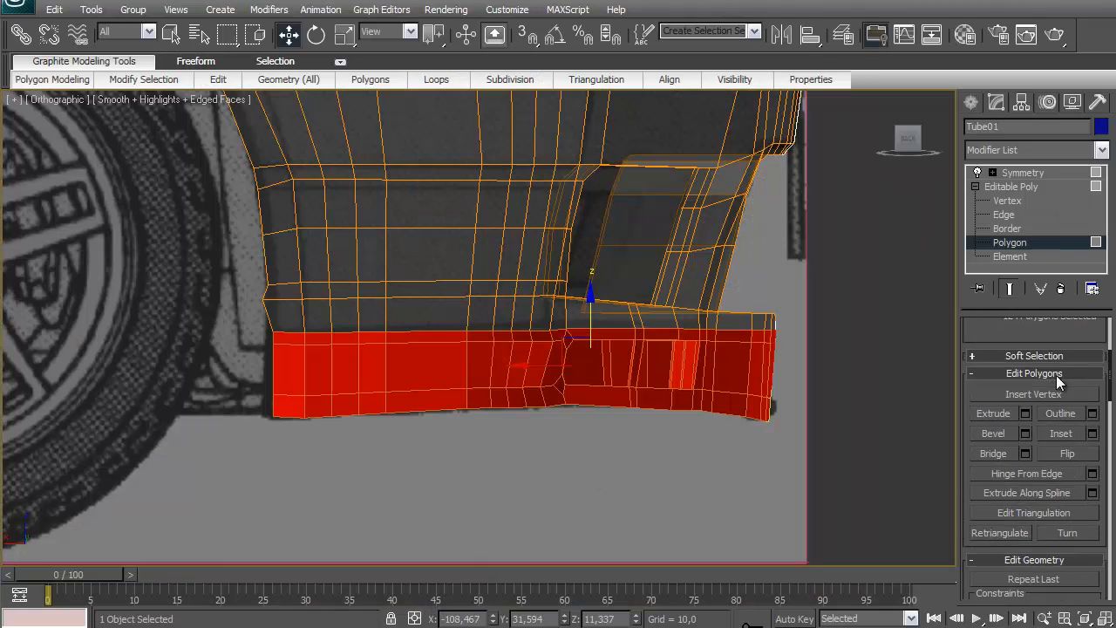
{"action": "left_click", "coordinate": [1067, 558]}
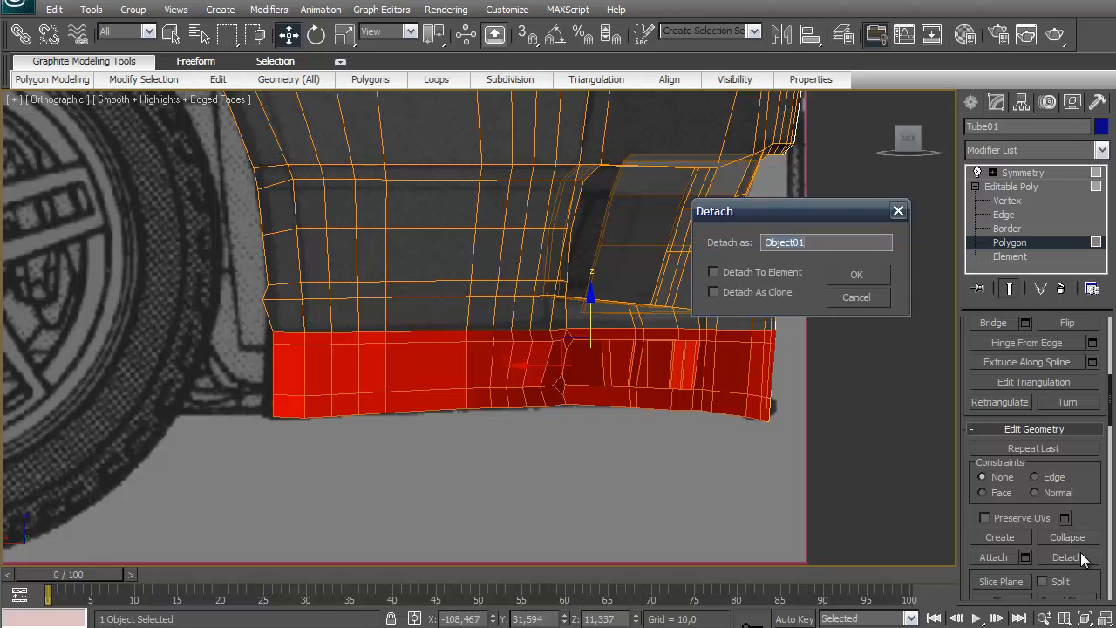
{"action": "left_click", "coordinate": [760, 272]}
{"action": "left_click_drag", "start_coordinate": [755, 214], "coordinate": [629, 266]}
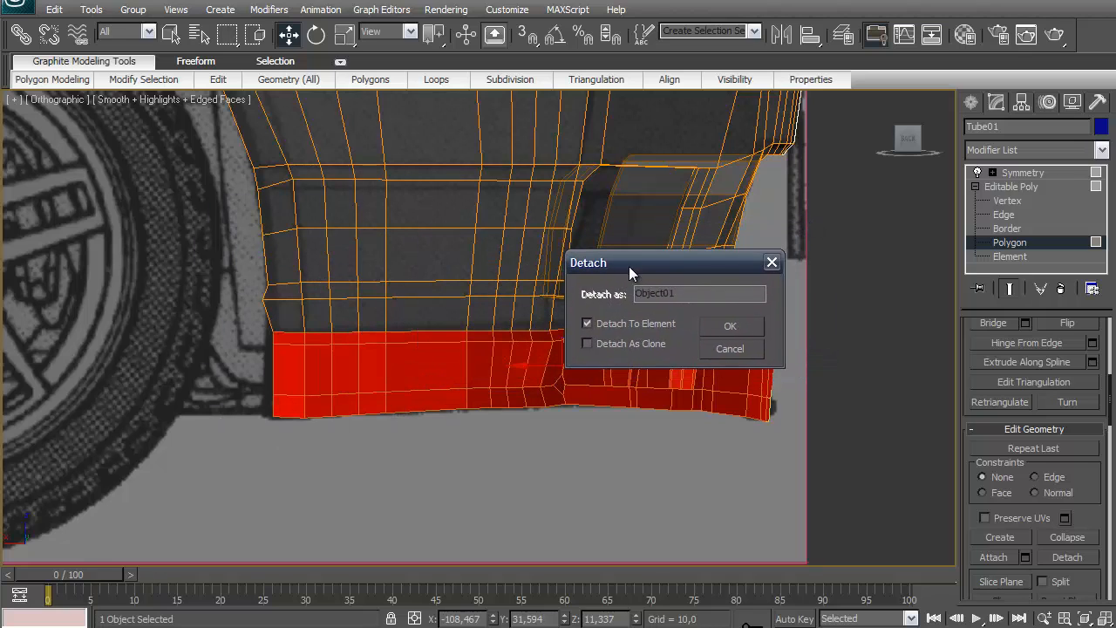
{"action": "left_click", "coordinate": [729, 328]}
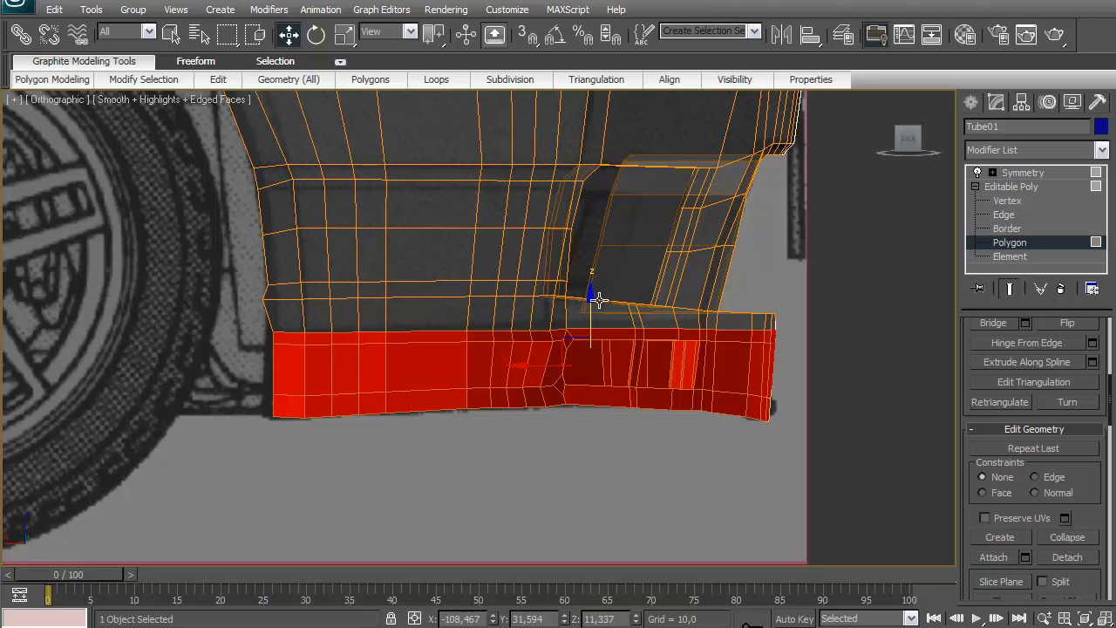
{"action": "left_click_drag", "start_coordinate": [592, 298], "coordinate": [593, 304]}
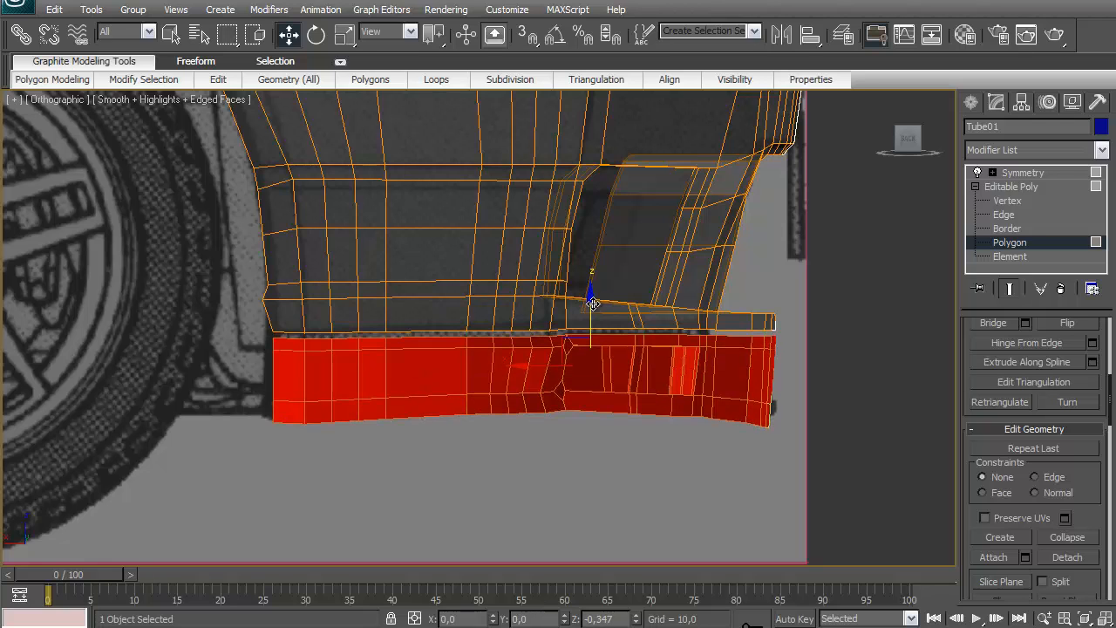
Return to vertex editing and adjust the vertex on the bumper's wheel-arch edge just above the lip to straighten the outline
{"action": "scroll", "coordinate": [524, 316], "scroll_direction": "up", "scroll_amount": 3}
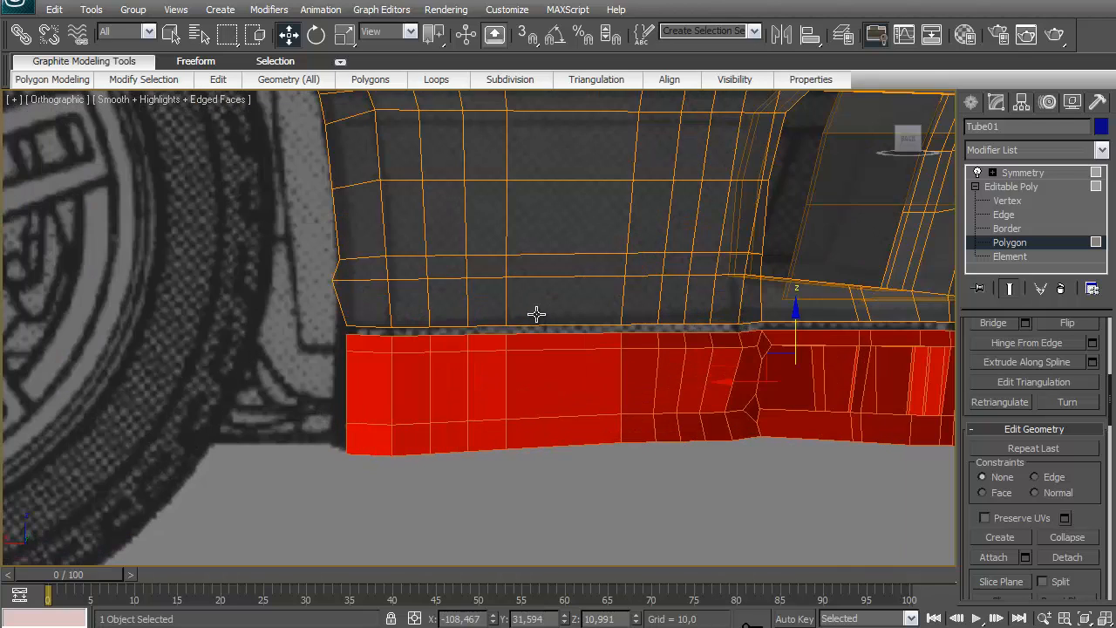
{"action": "left_click", "coordinate": [1022, 199]}
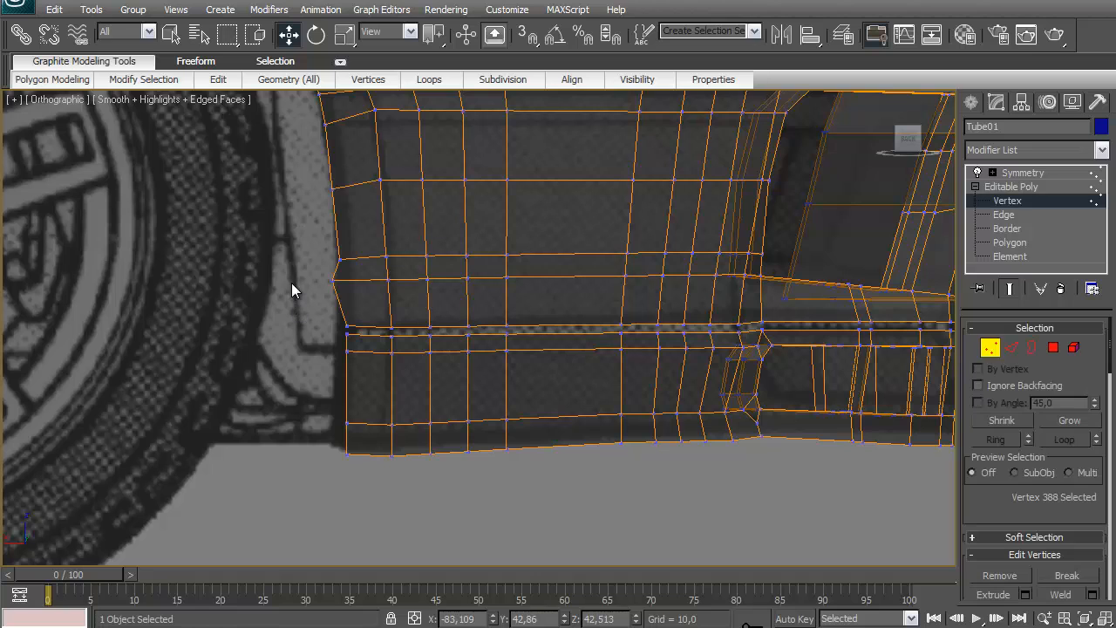
{"action": "left_click_drag", "start_coordinate": [352, 292], "coordinate": [316, 278]}
Examine the gap between the bumper and the detached lower lip in side and angled views
{"action": "middle_click_drag", "start_coordinate": [523, 295], "coordinate": [75, 259]}
{"action": "scroll", "coordinate": [464, 322], "scroll_direction": "down", "scroll_amount": 2}
{"action": "middle_click_drag", "start_coordinate": [469, 312], "coordinate": [596, 312]}
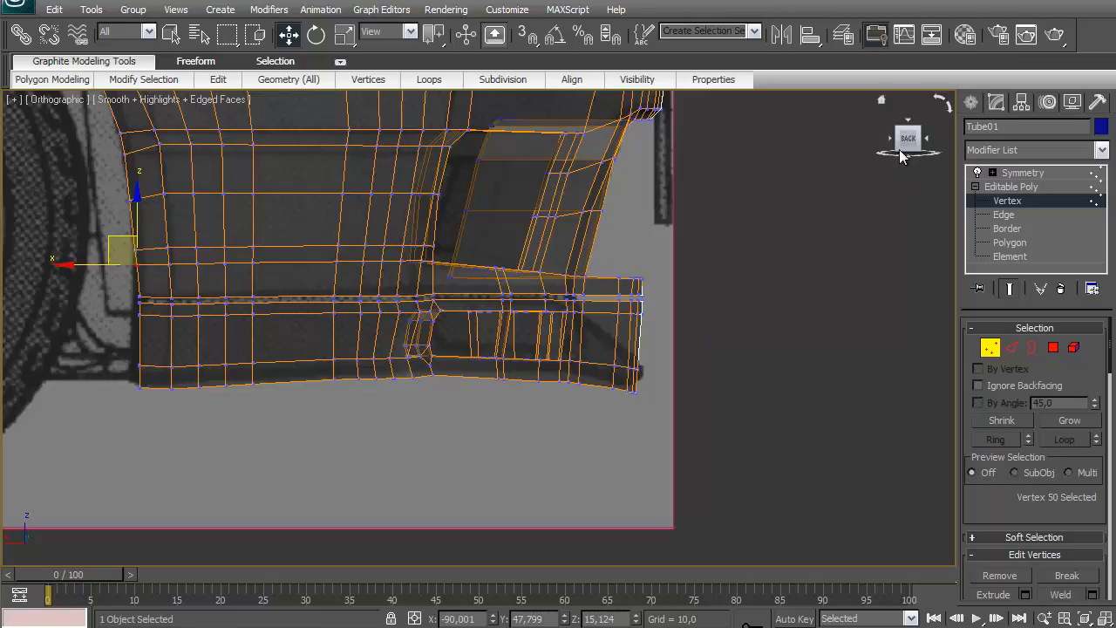
{"action": "left_click_drag", "start_coordinate": [902, 155], "coordinate": [875, 155]}
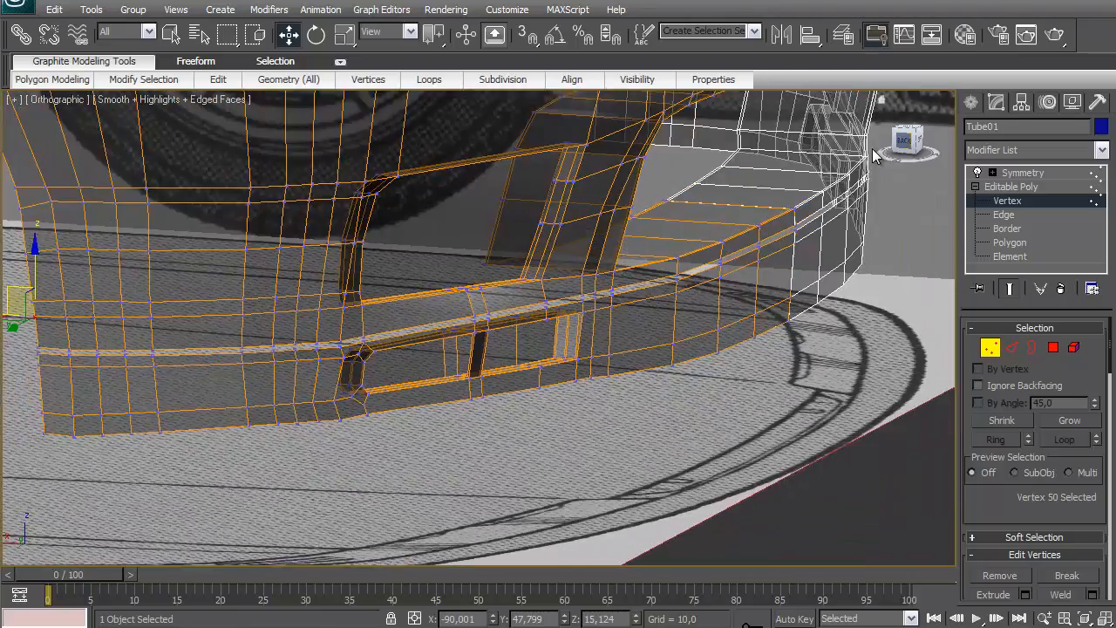
{"action": "left_click", "coordinate": [905, 141]}
{"action": "middle_click_drag", "start_coordinate": [541, 318], "coordinate": [697, 366]}
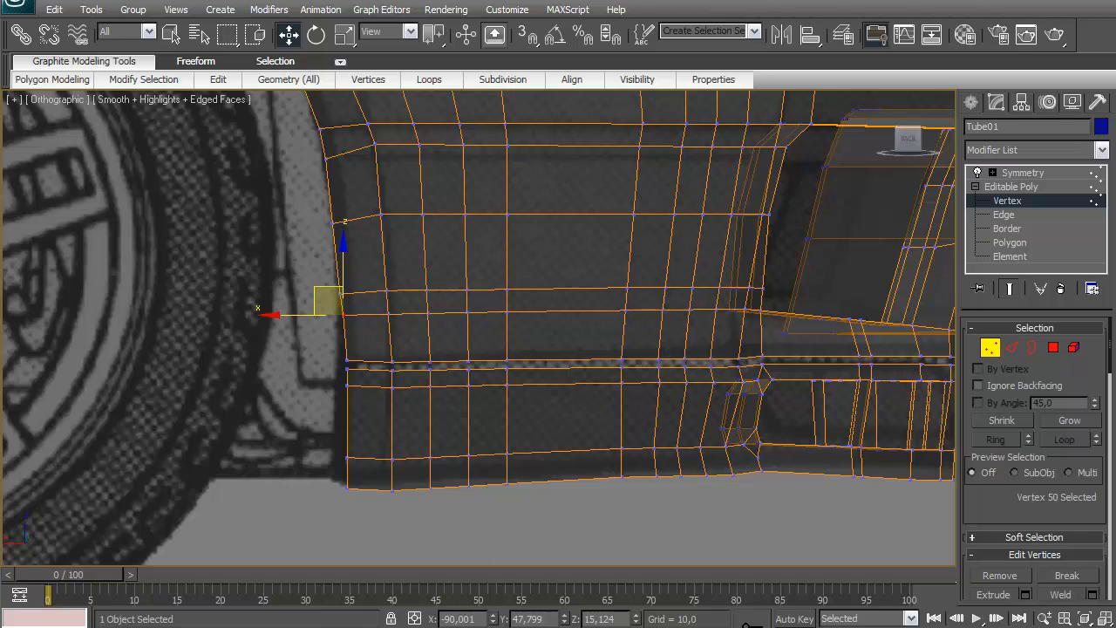
{"action": "scroll", "coordinate": [480, 332], "scroll_direction": "down", "scroll_amount": 2}
Select the edge loop along the bumper's lower border above the lip and raise it by about 0.39 along Z
{"action": "left_click", "coordinate": [1051, 348]}
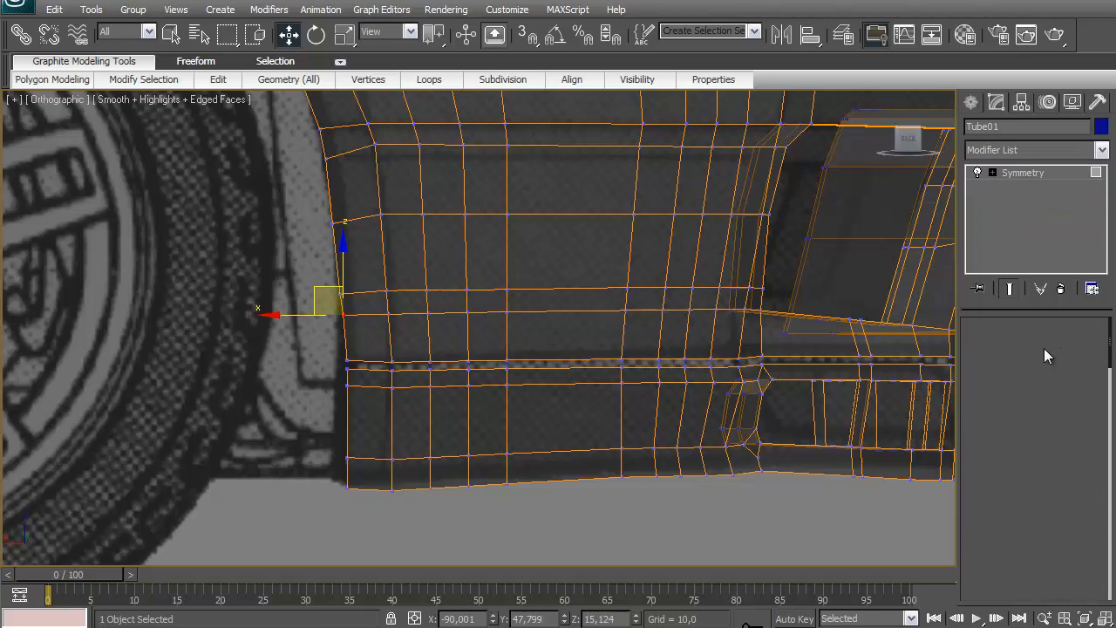
{"action": "middle_click_drag", "start_coordinate": [621, 381], "coordinate": [483, 321]}
{"action": "left_click", "coordinate": [1012, 348]}
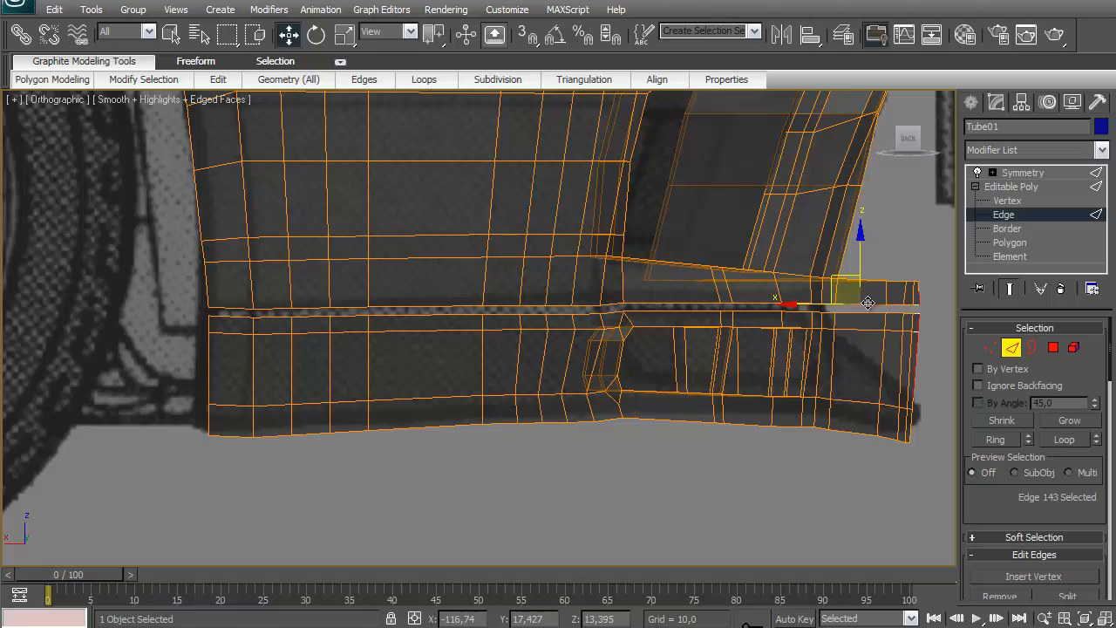
{"action": "left_click", "coordinate": [1063, 440]}
{"action": "left_click", "coordinate": [1009, 288]}
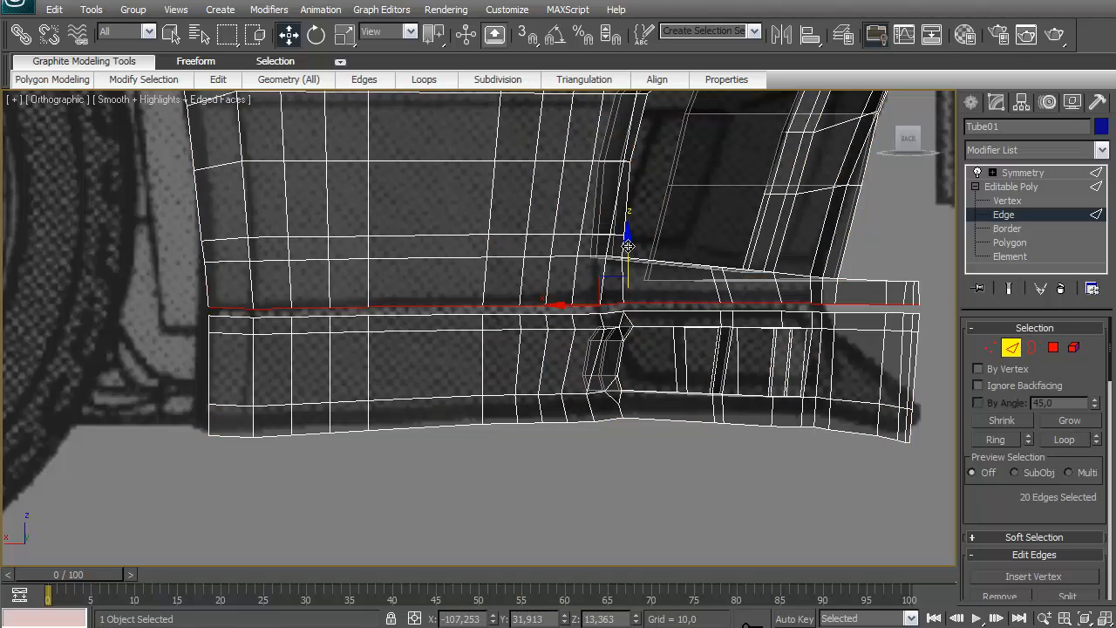
{"action": "left_click_drag", "start_coordinate": [628, 243], "coordinate": [628, 225]}
Select the detached lower lip's polygons and raise them to about Z 11.57, leaving a narrow gap below the bumper
{"action": "left_click", "coordinate": [1052, 348]}
{"action": "key", "text": "ctrl+a"}
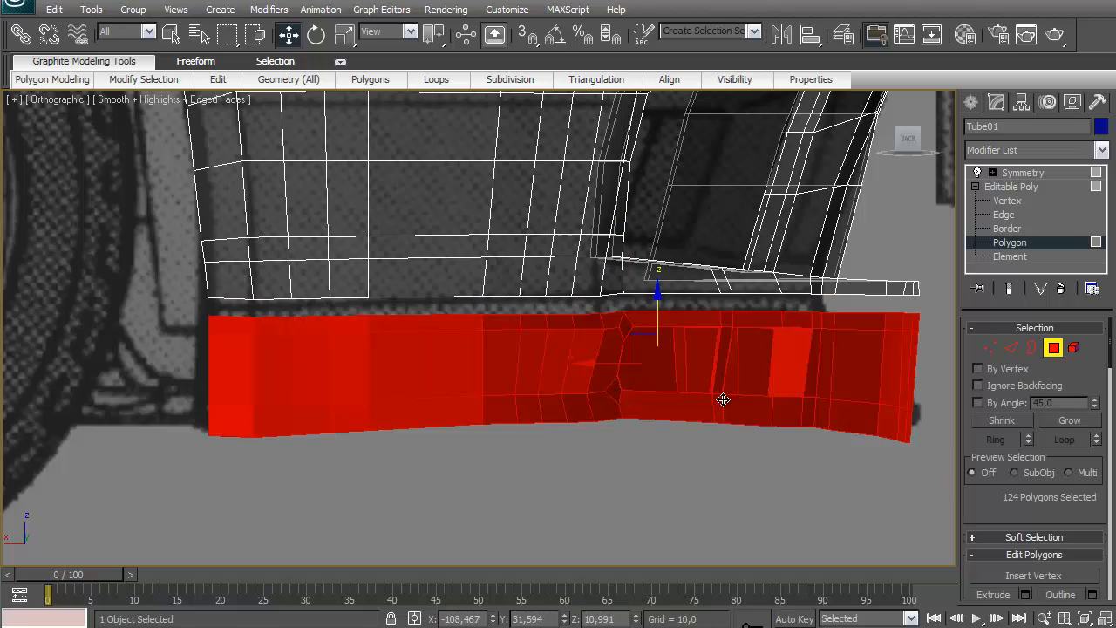
{"action": "left_click_drag", "start_coordinate": [660, 299], "coordinate": [660, 288]}
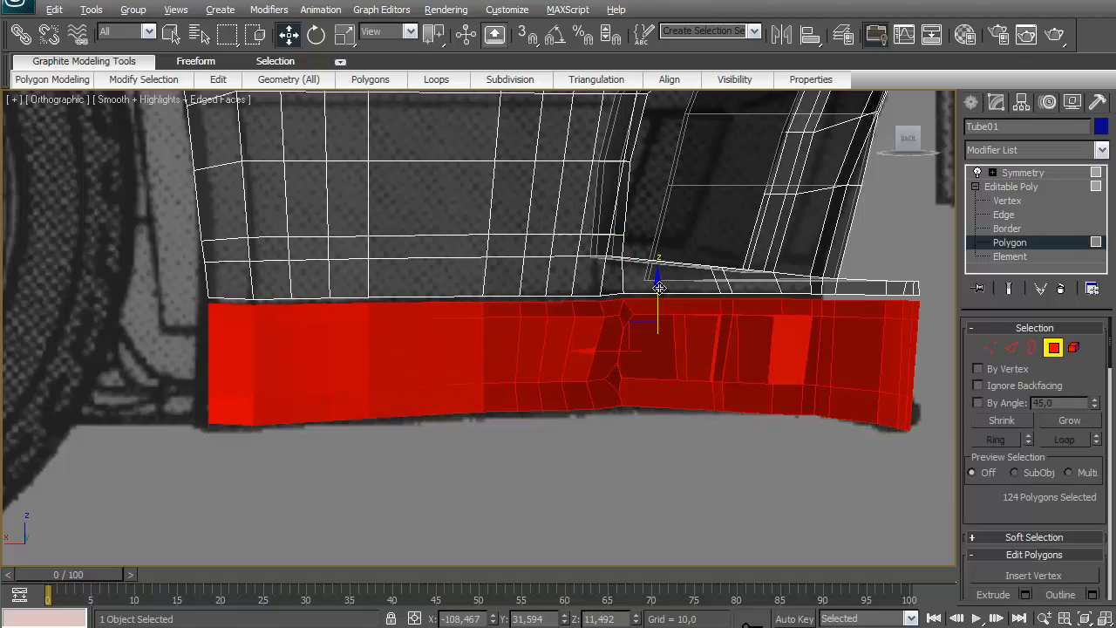
{"action": "left_click", "coordinate": [642, 441]}
{"action": "key", "text": "ctrl+a"}
{"action": "left_click_drag", "start_coordinate": [654, 286], "coordinate": [656, 284]}
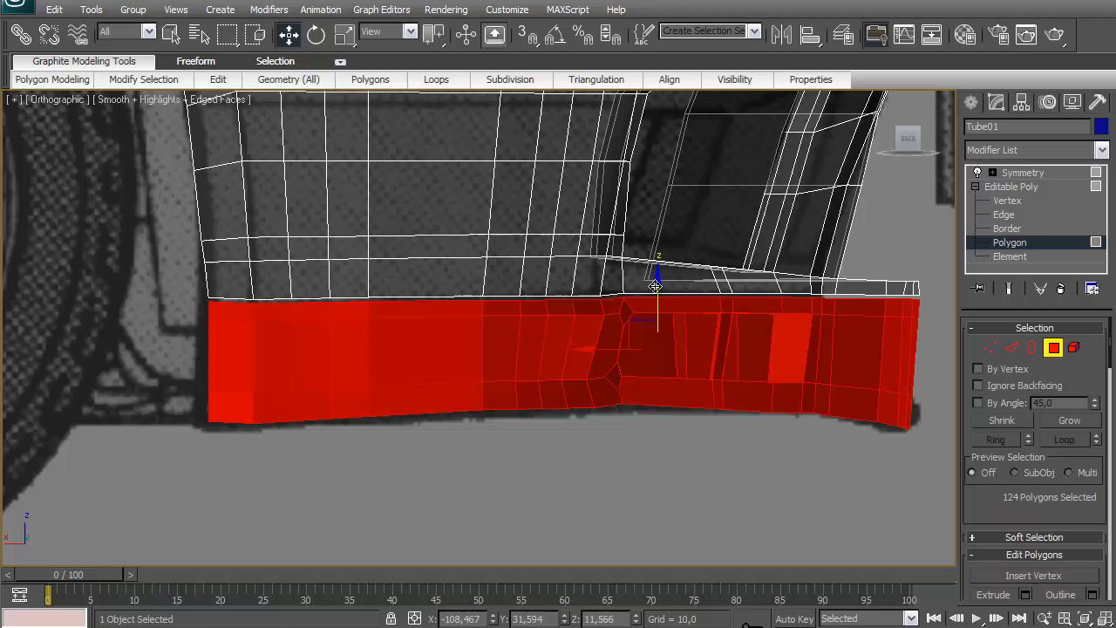
Clear the polygon selection, return to edge editing and select the rearmost upper edge of the detached lip
{"action": "left_click", "coordinate": [706, 479]}
{"action": "key", "text": "alt+x"}
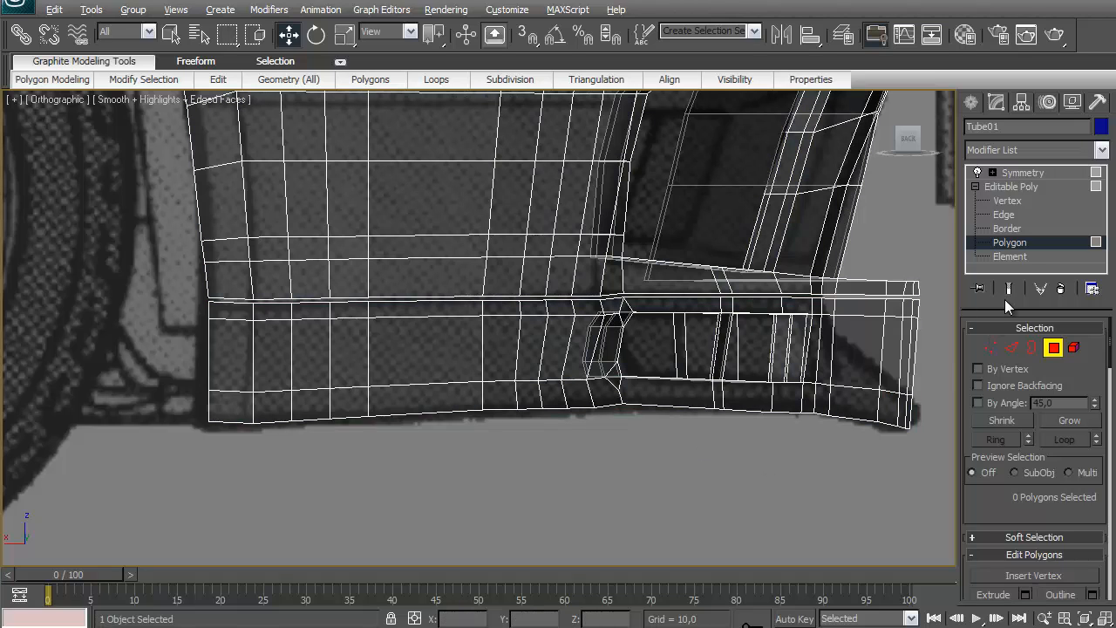
{"action": "left_click", "coordinate": [1004, 215]}
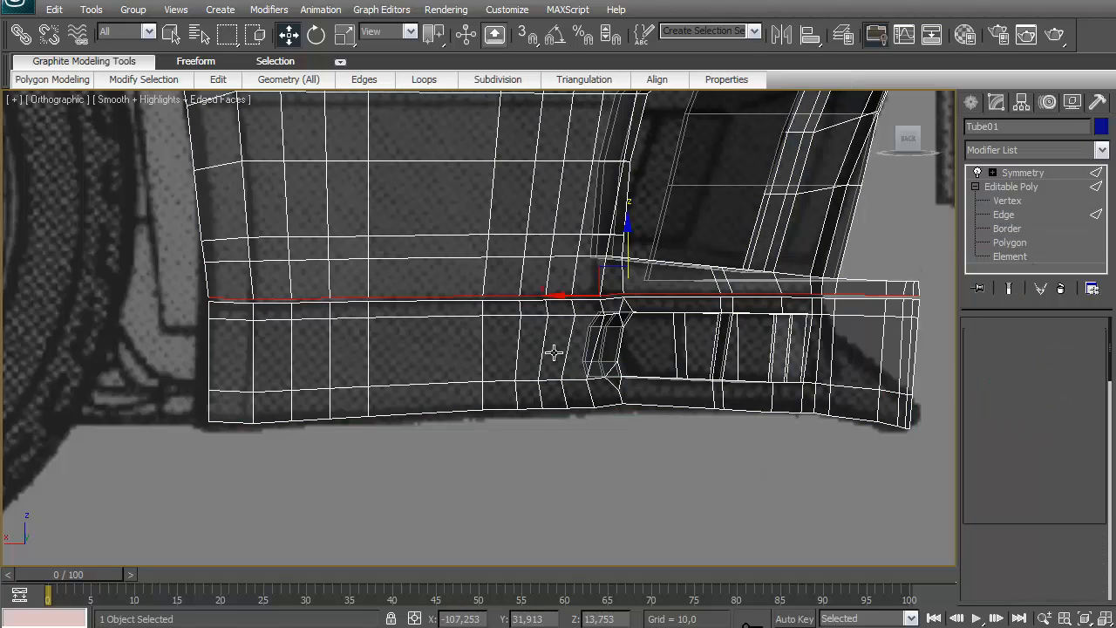
{"action": "left_click", "coordinate": [224, 297]}
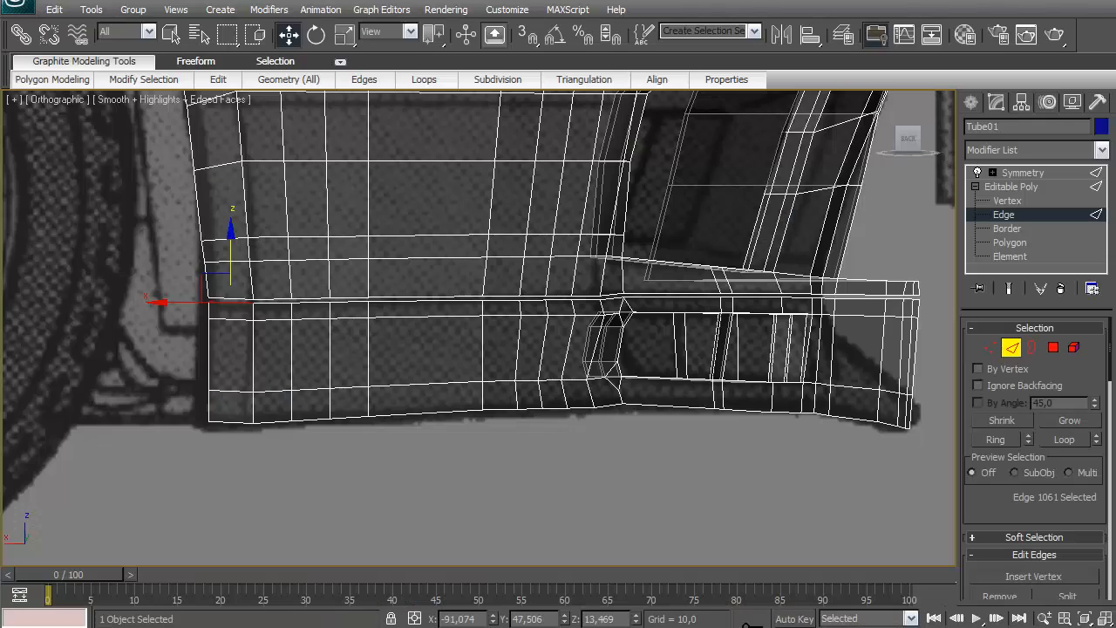
Turn off the see-through display and examine the seam between bumper and lower lip on the shaded model without edged faces
{"action": "middle_click_drag", "start_coordinate": [753, 472], "coordinate": [567, 476]}
{"action": "scroll", "coordinate": [567, 476], "scroll_direction": "down", "scroll_amount": 5}
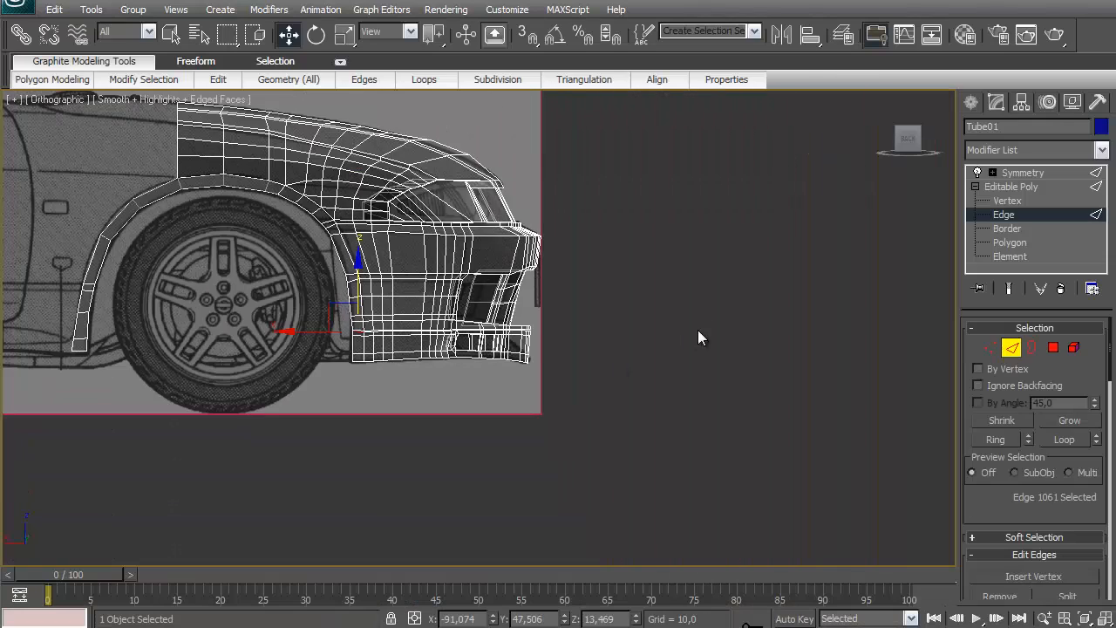
{"action": "key", "text": "alt+x"}
{"action": "left_click_drag", "start_coordinate": [909, 150], "coordinate": [815, 227]}
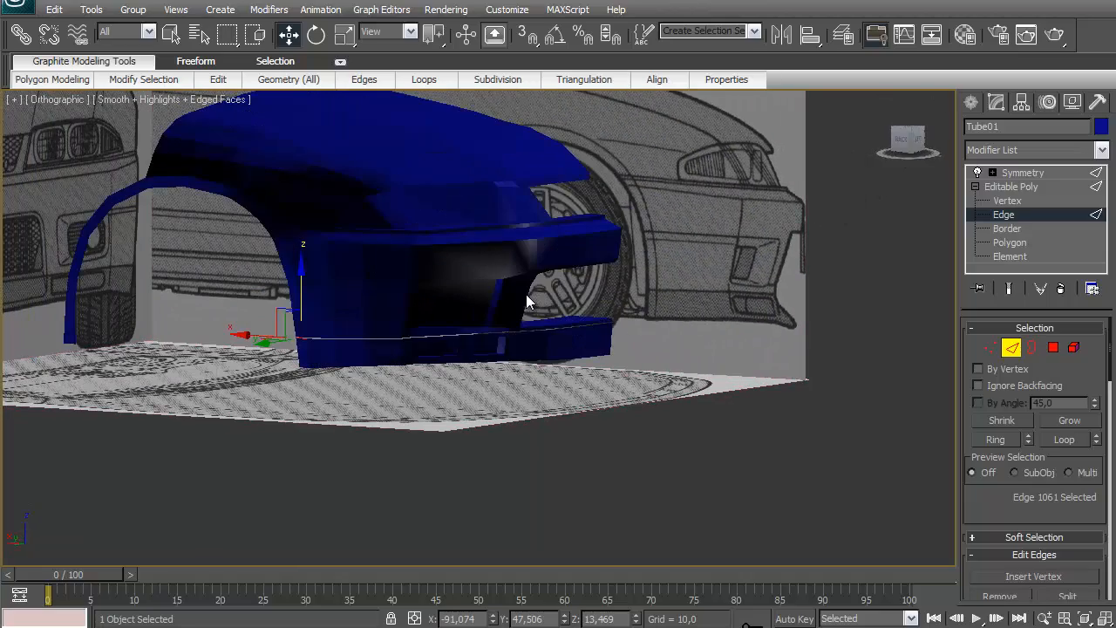
{"action": "middle_click_drag", "start_coordinate": [525, 297], "coordinate": [705, 315]}
{"action": "scroll", "coordinate": [705, 316], "scroll_direction": "up", "scroll_amount": 3}
{"action": "middle_click_drag", "start_coordinate": [633, 331], "coordinate": [482, 395]}
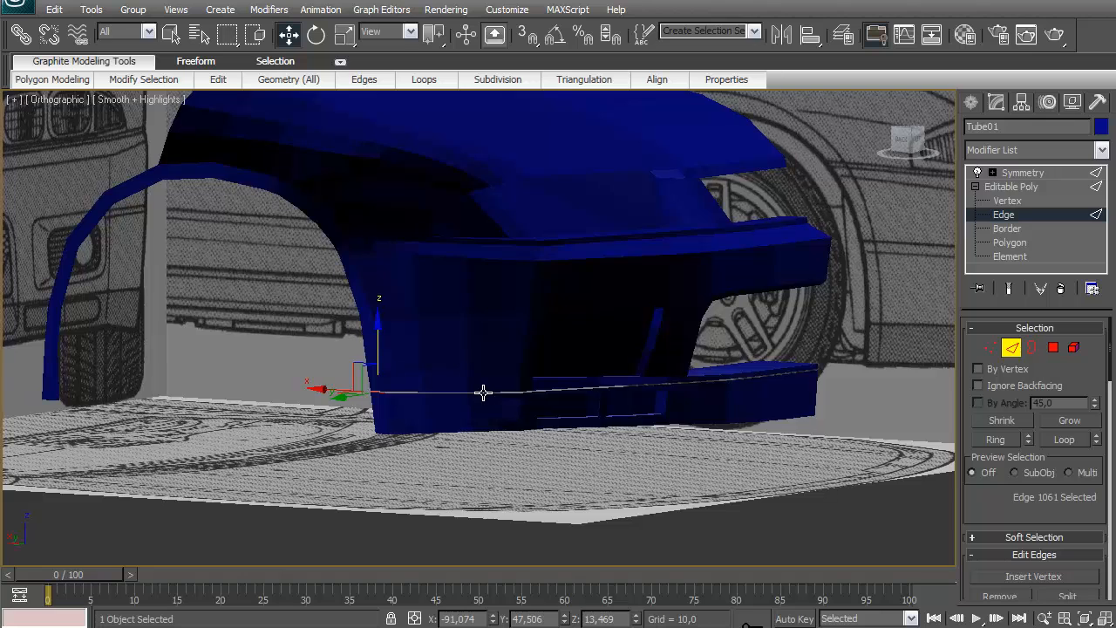
{"action": "scroll", "coordinate": [484, 397], "scroll_direction": "up", "scroll_amount": 3}
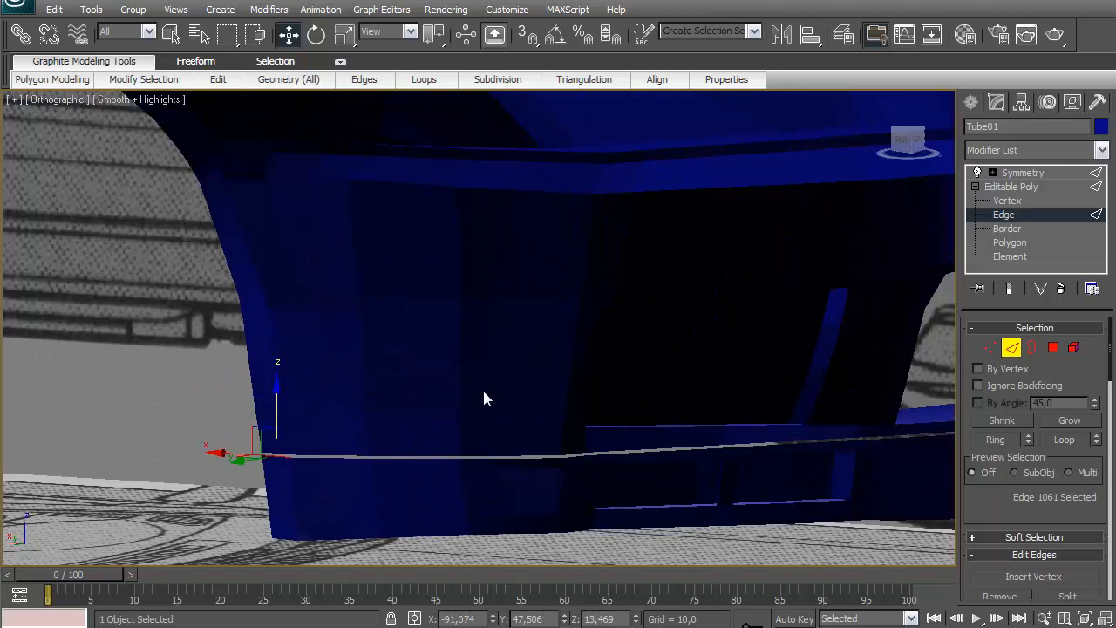
{"action": "scroll", "coordinate": [486, 398], "scroll_direction": "down", "scroll_amount": 5}
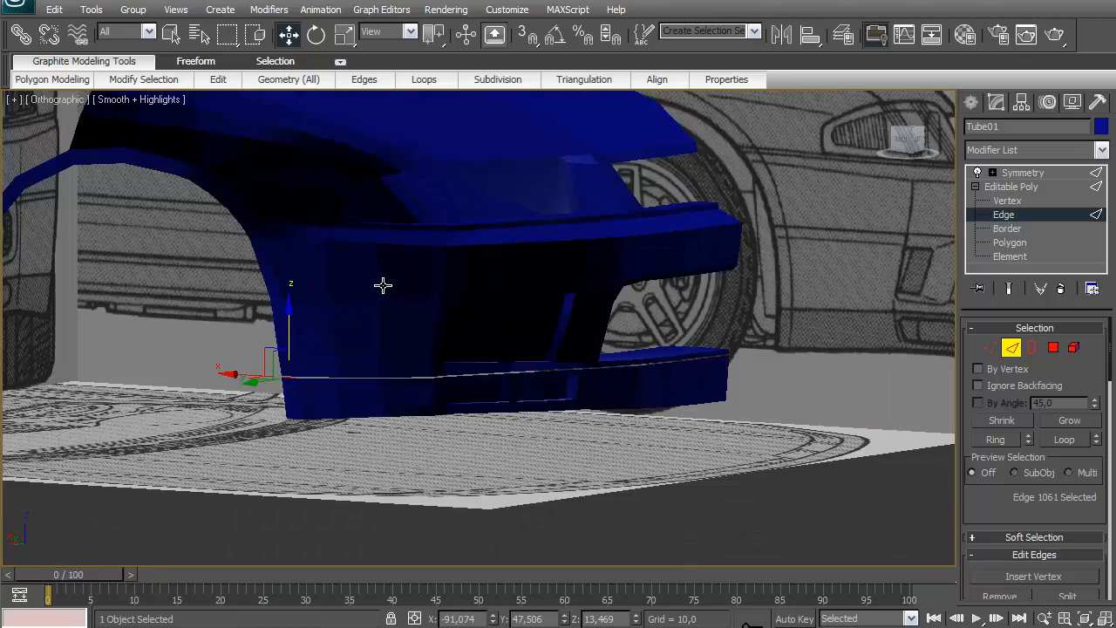
Try a Shell modifier on the front-end mesh beneath Symmetry, adjusting its outer amount
{"action": "left_click", "coordinate": [1101, 150]}
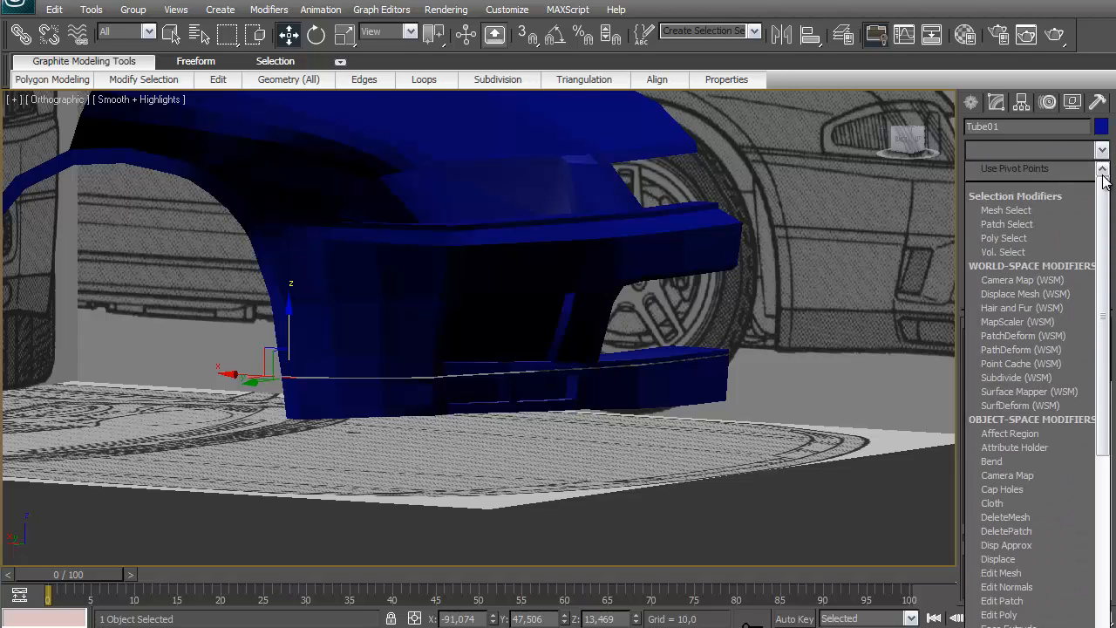
{"action": "left_click_drag", "start_coordinate": [1104, 254], "coordinate": [1087, 620]}
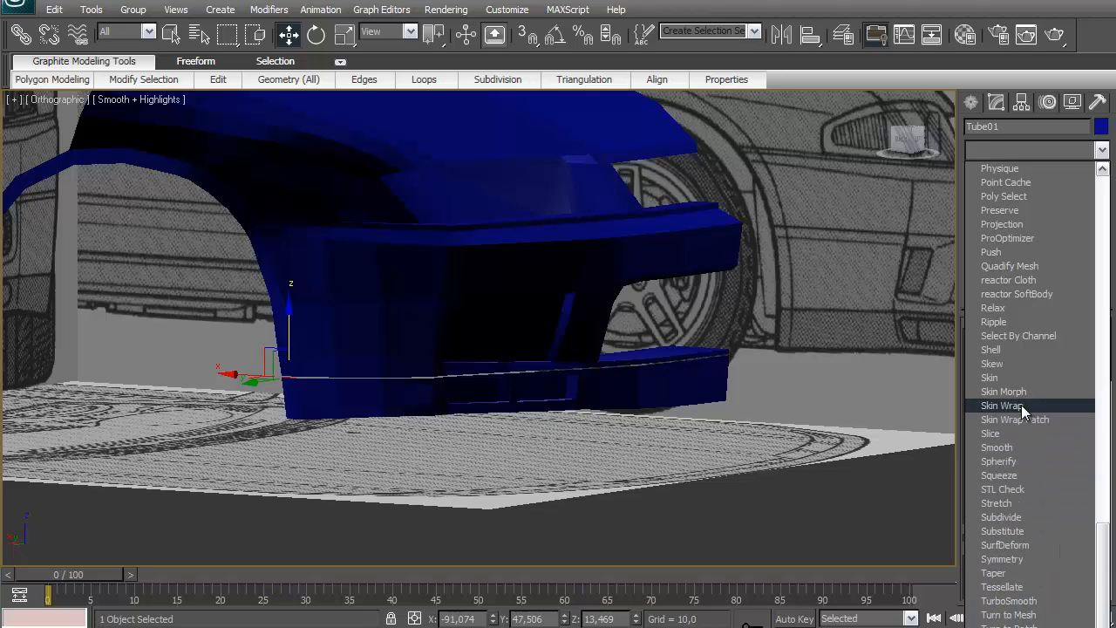
{"action": "left_click", "coordinate": [1011, 349]}
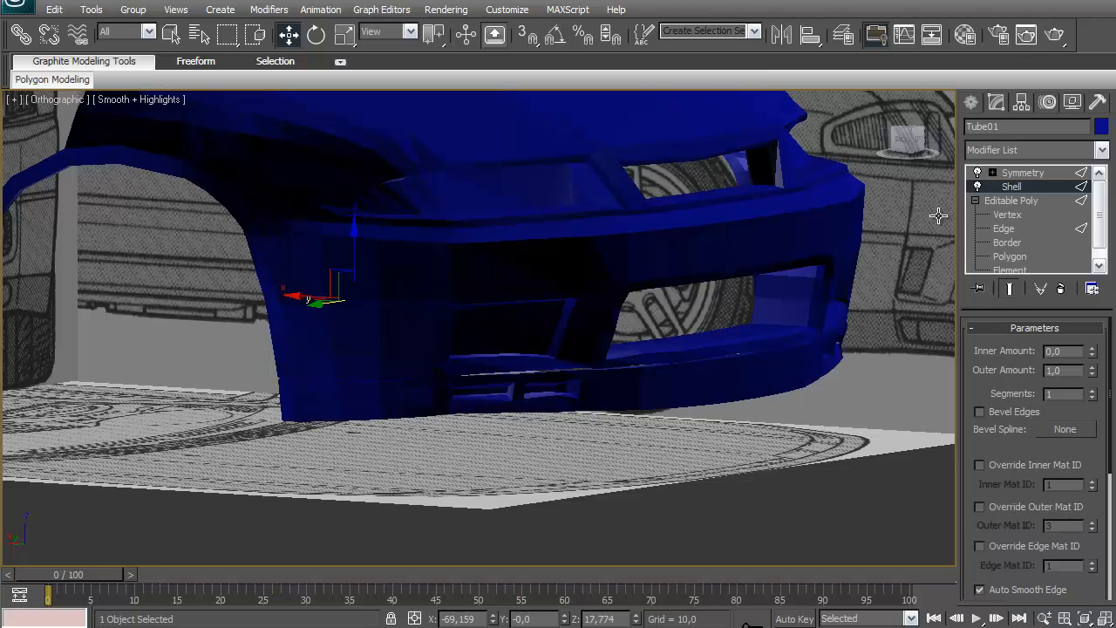
{"action": "left_click", "coordinate": [901, 140]}
{"action": "left_click_drag", "start_coordinate": [23, 132], "coordinate": [939, 143]}
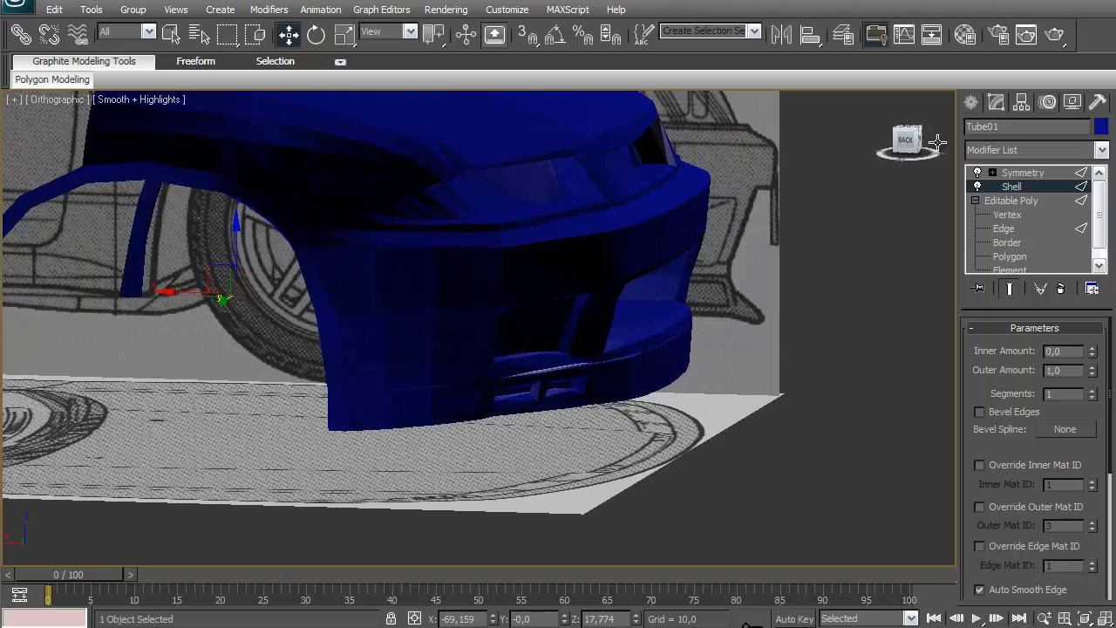
{"action": "left_click_drag", "start_coordinate": [1091, 374], "coordinate": [1079, 523]}
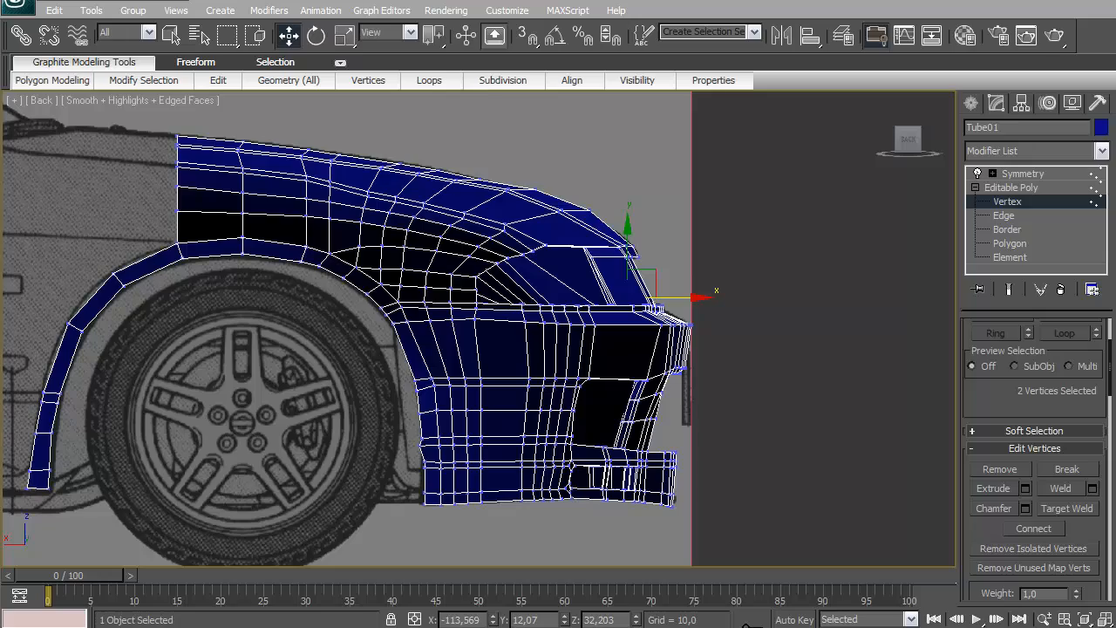
Move the protruding vertex on the bumper's wheel-arch edge, just above the lower lip, forward along X to about -89.97
{"action": "scroll", "coordinate": [739, 299], "scroll_direction": "up", "scroll_amount": 6}
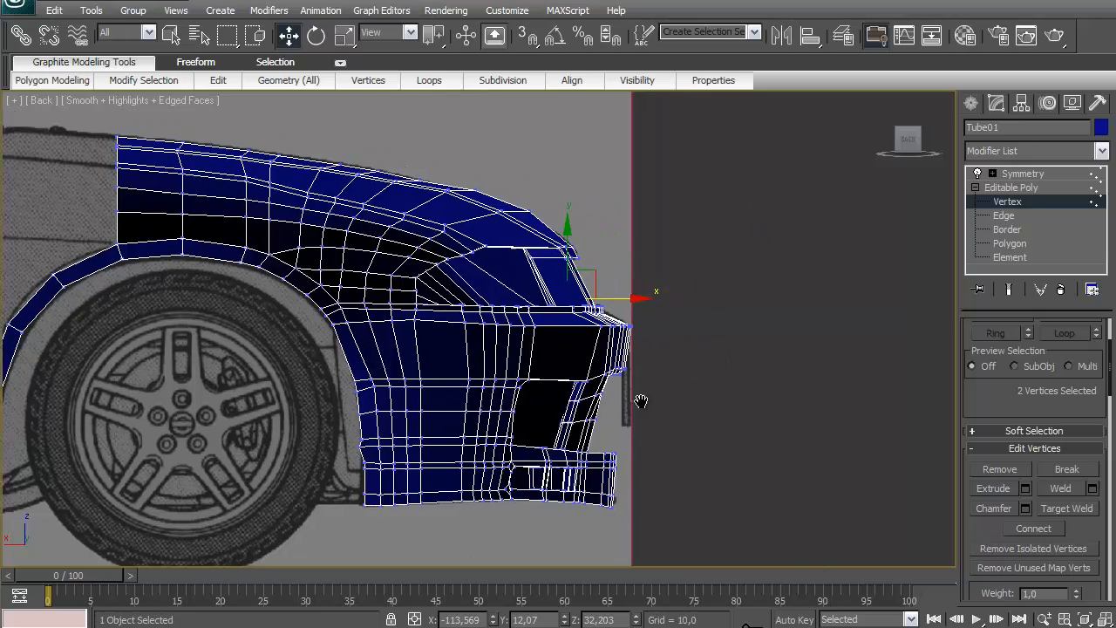
{"action": "left_click_drag", "start_coordinate": [907, 140], "coordinate": [588, 334]}
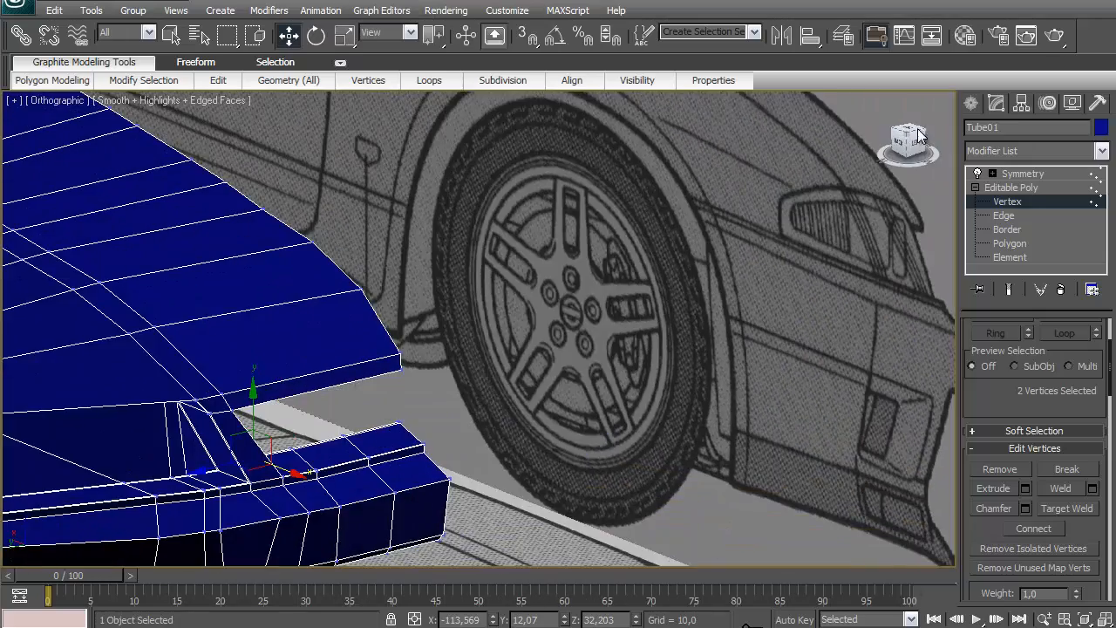
{"action": "middle_click_drag", "start_coordinate": [588, 334], "coordinate": [780, 242]}
{"action": "scroll", "coordinate": [704, 283], "scroll_direction": "down", "scroll_amount": 4}
{"action": "middle_click_drag", "start_coordinate": [677, 320], "coordinate": [808, 310]}
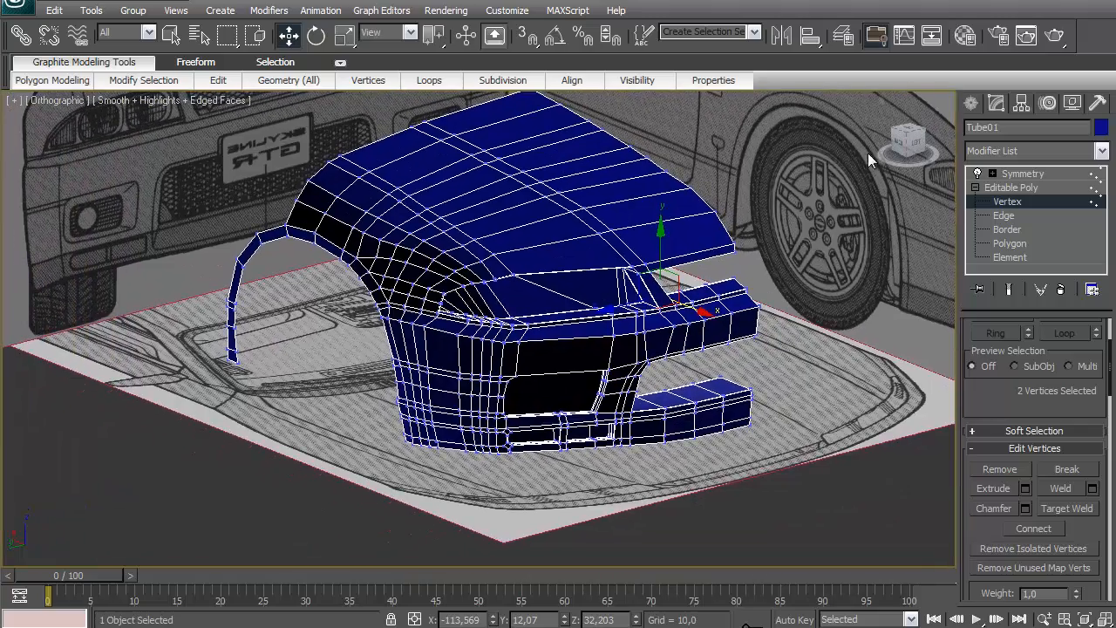
{"action": "left_click", "coordinate": [913, 143]}
{"action": "middle_click_drag", "start_coordinate": [715, 300], "coordinate": [498, 232]}
{"action": "scroll", "coordinate": [731, 351], "scroll_direction": "up", "scroll_amount": 4}
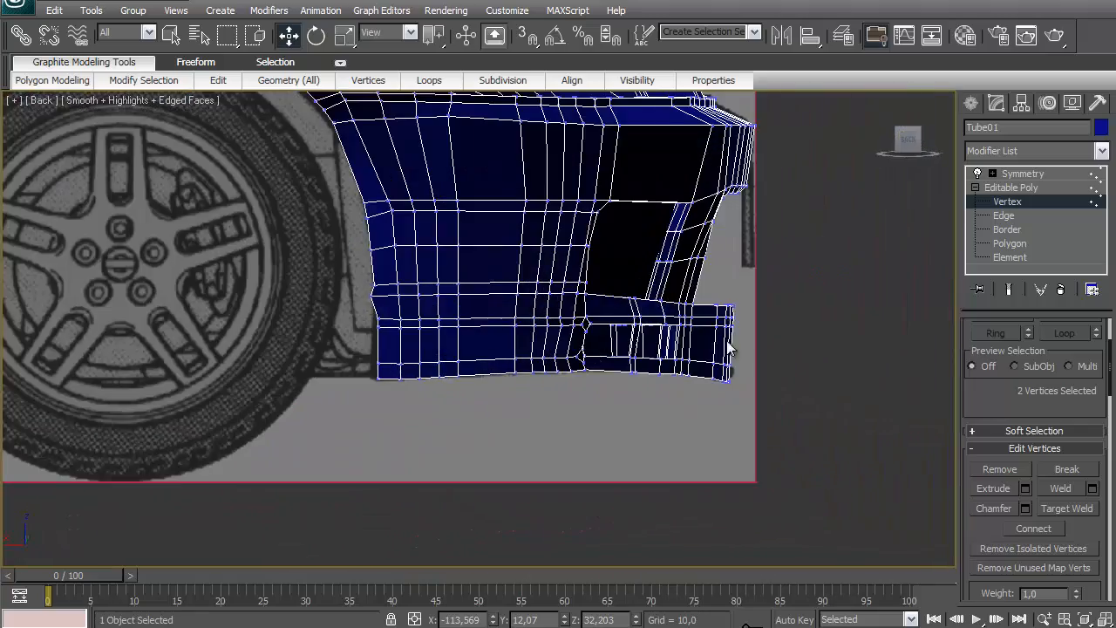
{"action": "middle_click_drag", "start_coordinate": [730, 351], "coordinate": [608, 381]}
{"action": "scroll", "coordinate": [608, 381], "scroll_direction": "up", "scroll_amount": 2}
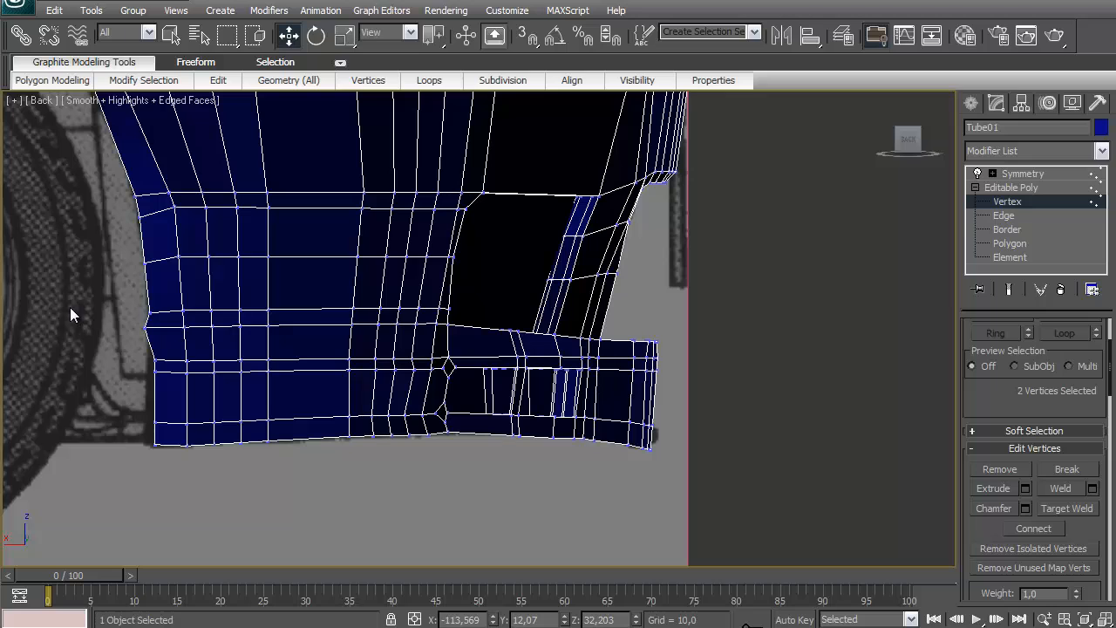
{"action": "left_click_drag", "start_coordinate": [153, 326], "coordinate": [156, 328]}
{"action": "middle_click_drag", "start_coordinate": [245, 310], "coordinate": [386, 251]}
{"action": "scroll", "coordinate": [369, 275], "scroll_direction": "up", "scroll_amount": 2}
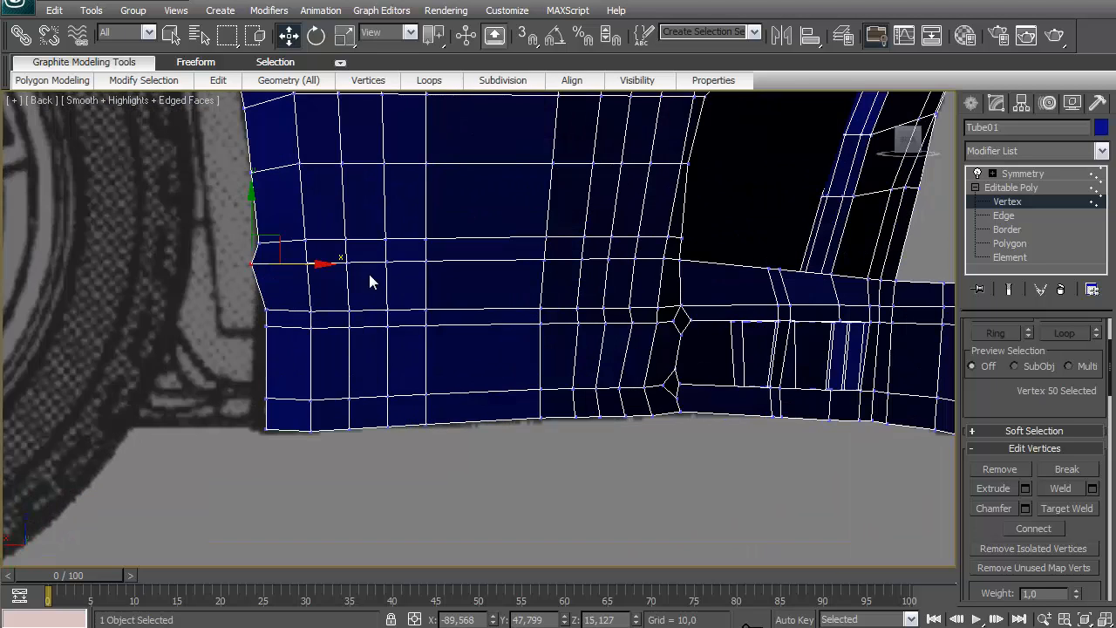
{"action": "left_click_drag", "start_coordinate": [330, 264], "coordinate": [339, 263]}
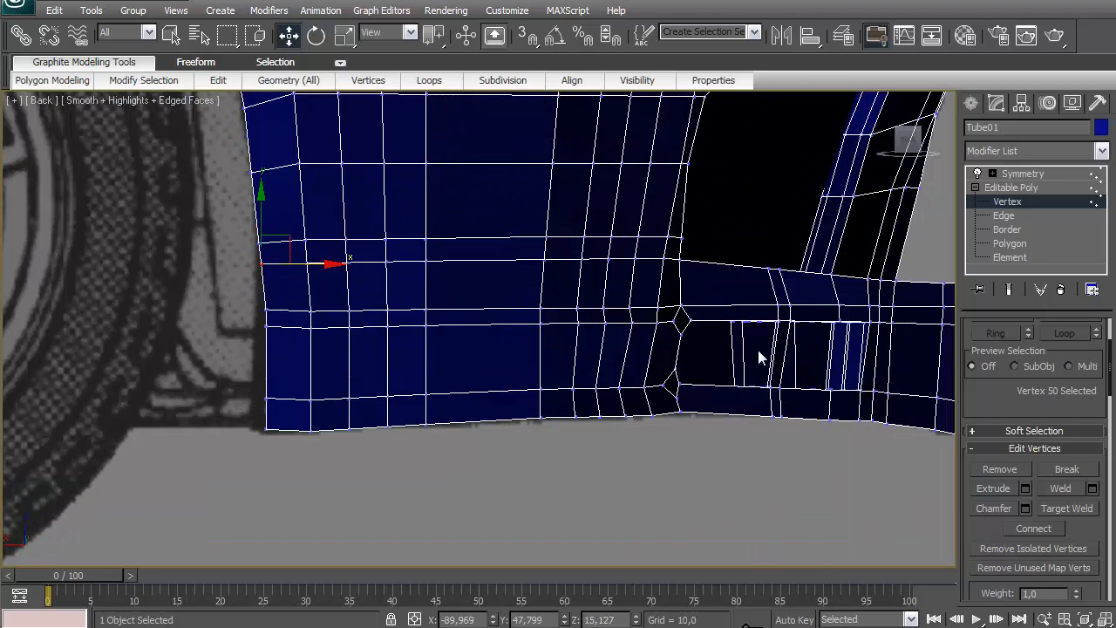
Select the hood's lower front vertex at the centreline above the grille opening, and return to the Symmetry modifier level
{"action": "middle_click_drag", "start_coordinate": [863, 417], "coordinate": [600, 411]}
{"action": "middle_click_drag", "start_coordinate": [515, 413], "coordinate": [658, 324]}
{"action": "scroll", "coordinate": [657, 324], "scroll_direction": "down", "scroll_amount": 3}
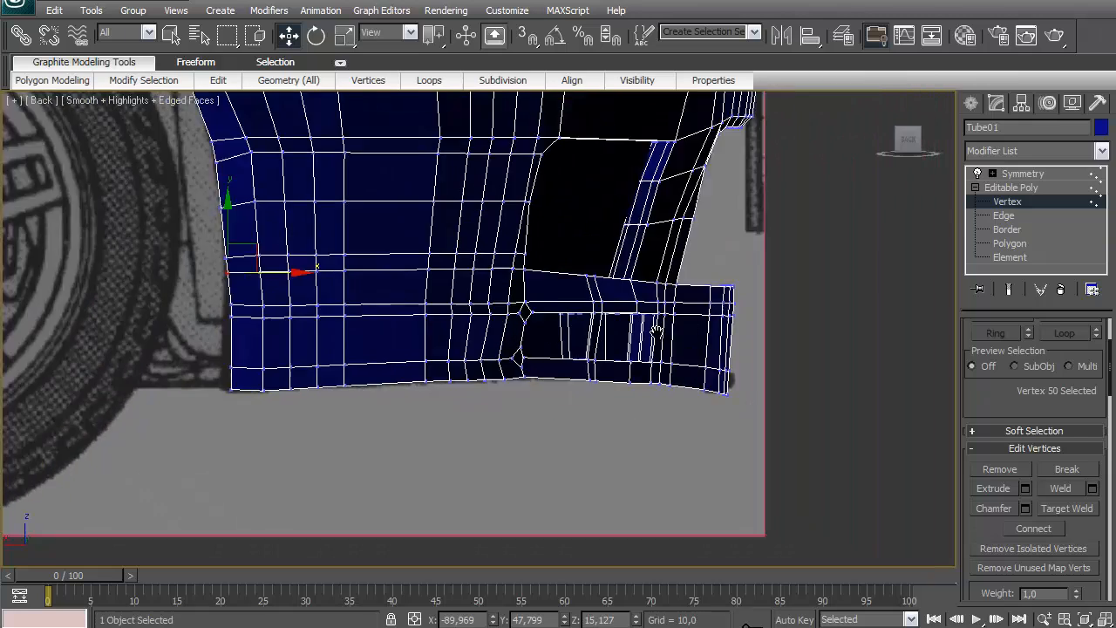
{"action": "scroll", "coordinate": [683, 226], "scroll_direction": "down", "scroll_amount": 3}
{"action": "middle_click_drag", "start_coordinate": [683, 226], "coordinate": [661, 306]}
{"action": "scroll", "coordinate": [673, 281], "scroll_direction": "up", "scroll_amount": 3}
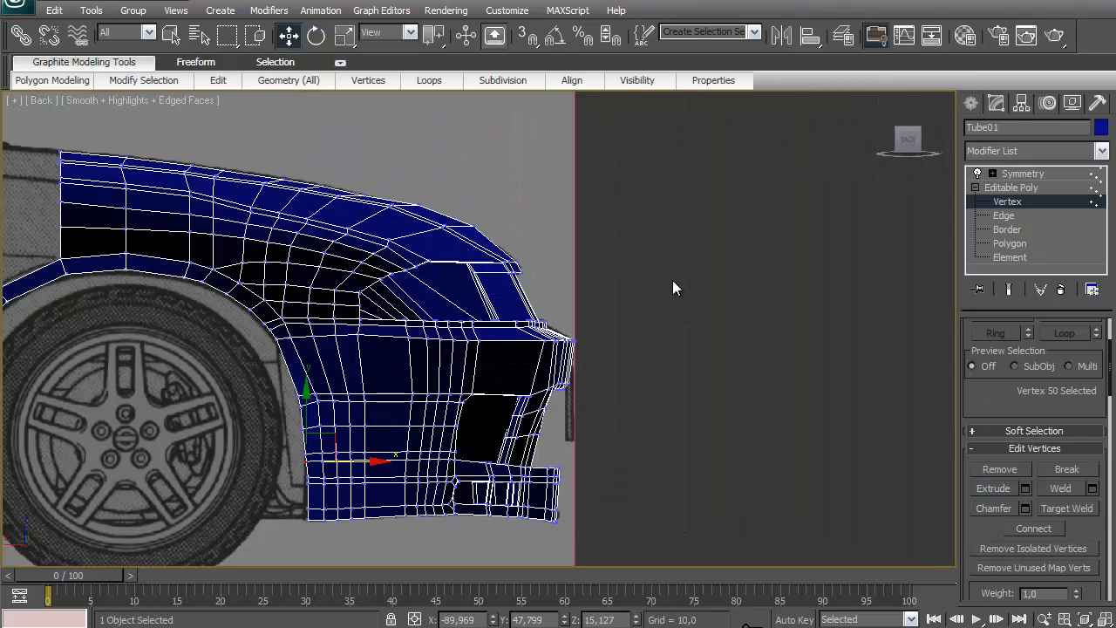
{"action": "left_click", "coordinate": [922, 142]}
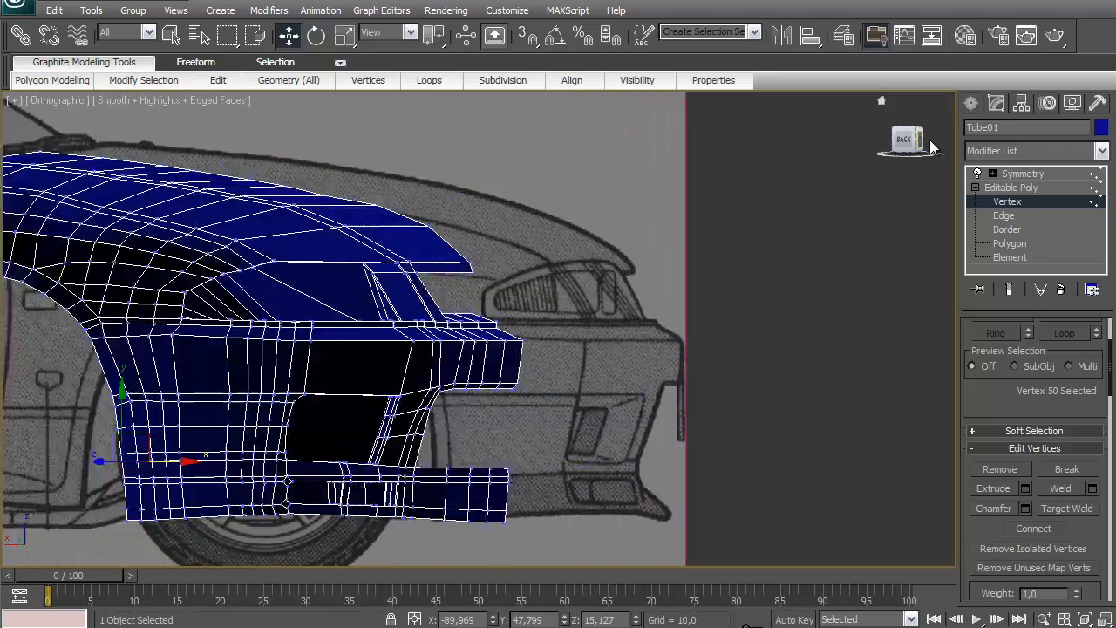
{"action": "middle_click_drag", "start_coordinate": [288, 332], "coordinate": [746, 289]}
{"action": "middle_click_drag", "start_coordinate": [550, 323], "coordinate": [531, 392]}
{"action": "scroll", "coordinate": [672, 306], "scroll_direction": "up", "scroll_amount": 2}
{"action": "scroll", "coordinate": [588, 298], "scroll_direction": "up", "scroll_amount": 2}
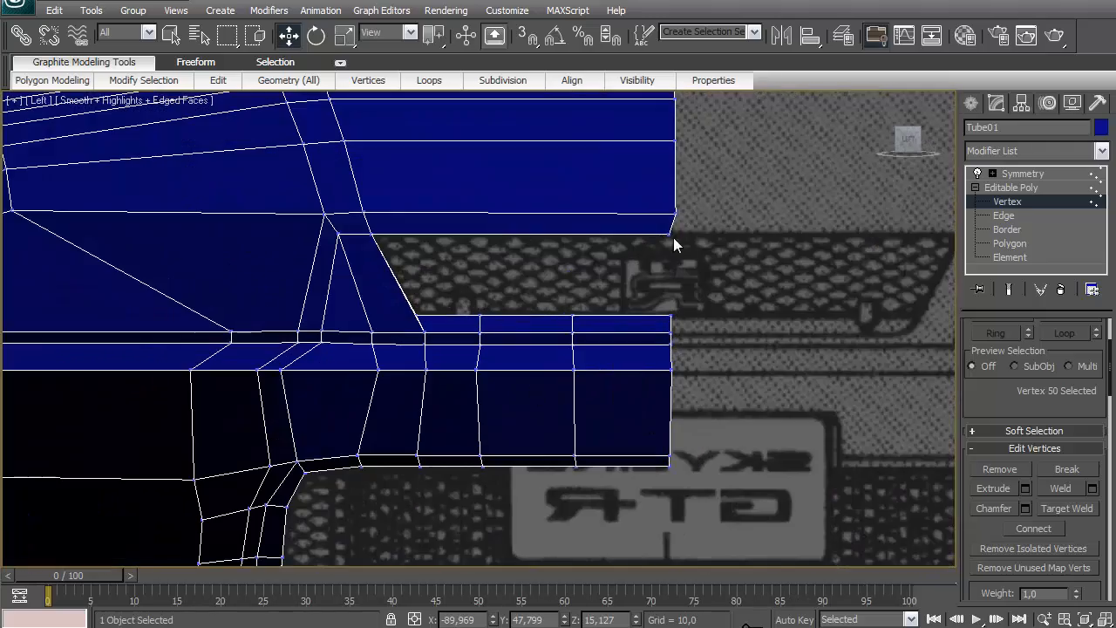
{"action": "left_click_drag", "start_coordinate": [656, 227], "coordinate": [734, 233]}
{"action": "left_click", "coordinate": [1025, 174]}
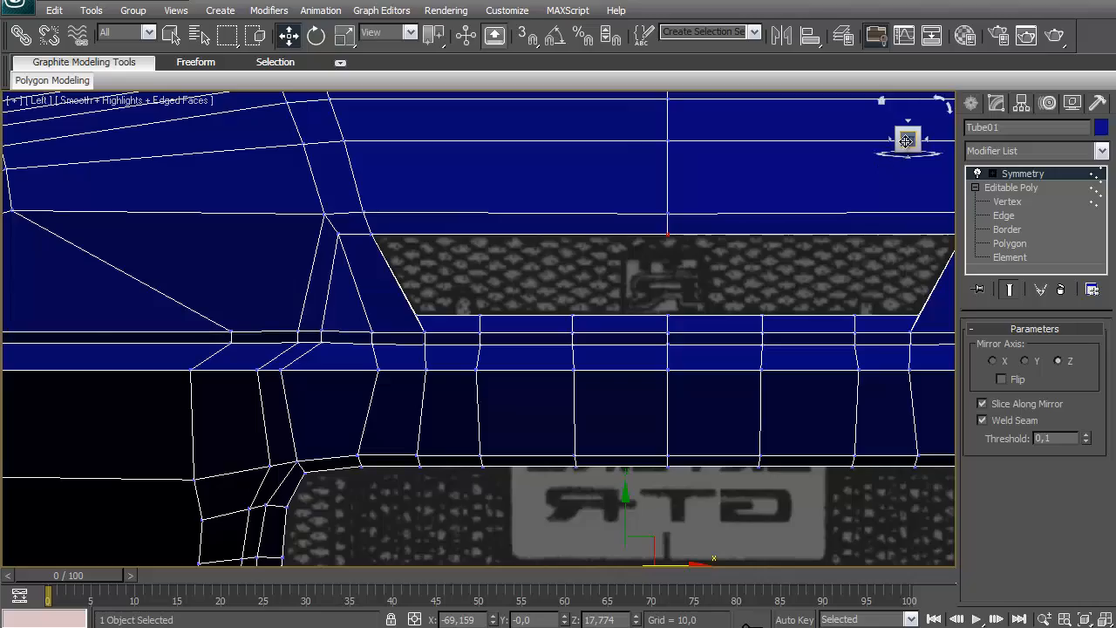
Select the four blueprint planes and hide them, keeping only the front-end mesh in the scene
{"action": "middle_click_drag", "start_coordinate": [907, 141], "coordinate": [738, 201], "text": "alt"}
{"action": "scroll", "coordinate": [875, 142], "scroll_direction": "down", "scroll_amount": 4}
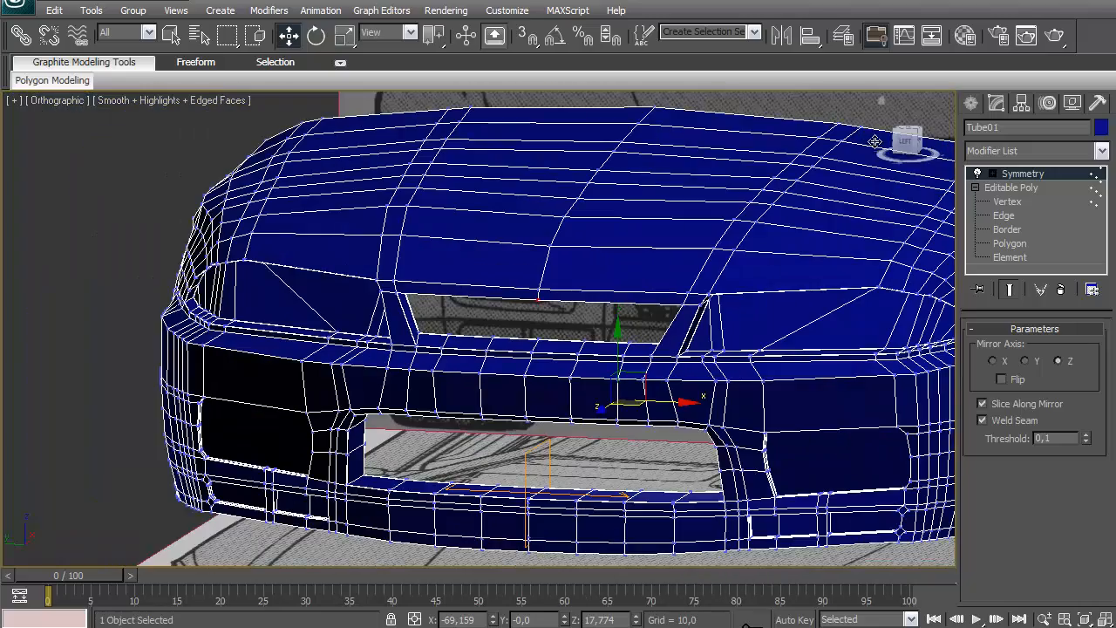
{"action": "left_click", "coordinate": [908, 140]}
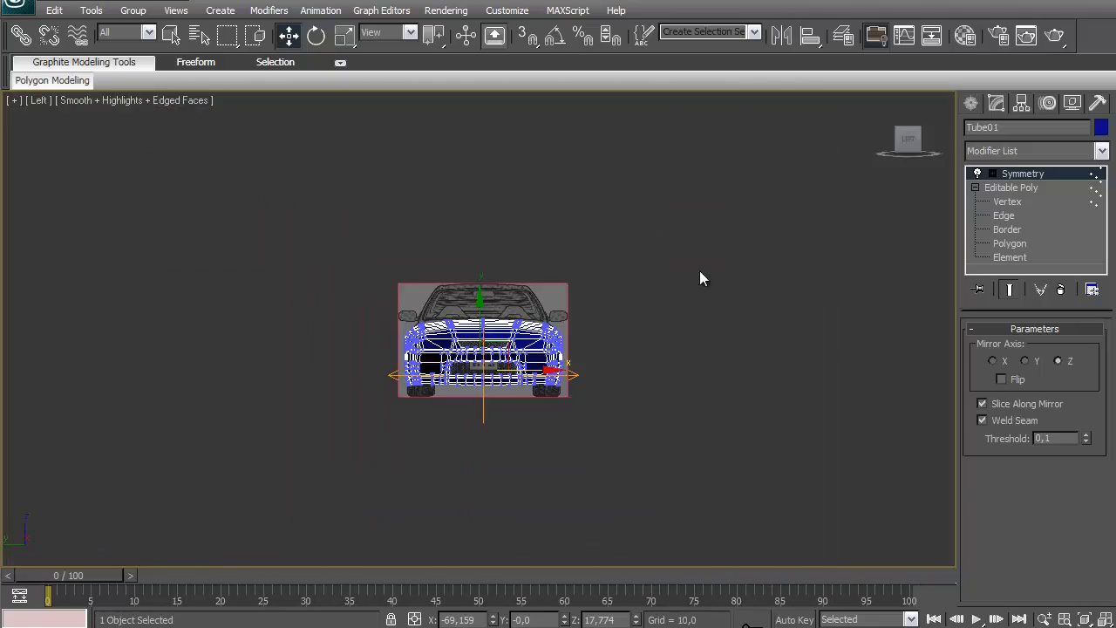
{"action": "left_click_drag", "start_coordinate": [812, 249], "coordinate": [812, 248]}
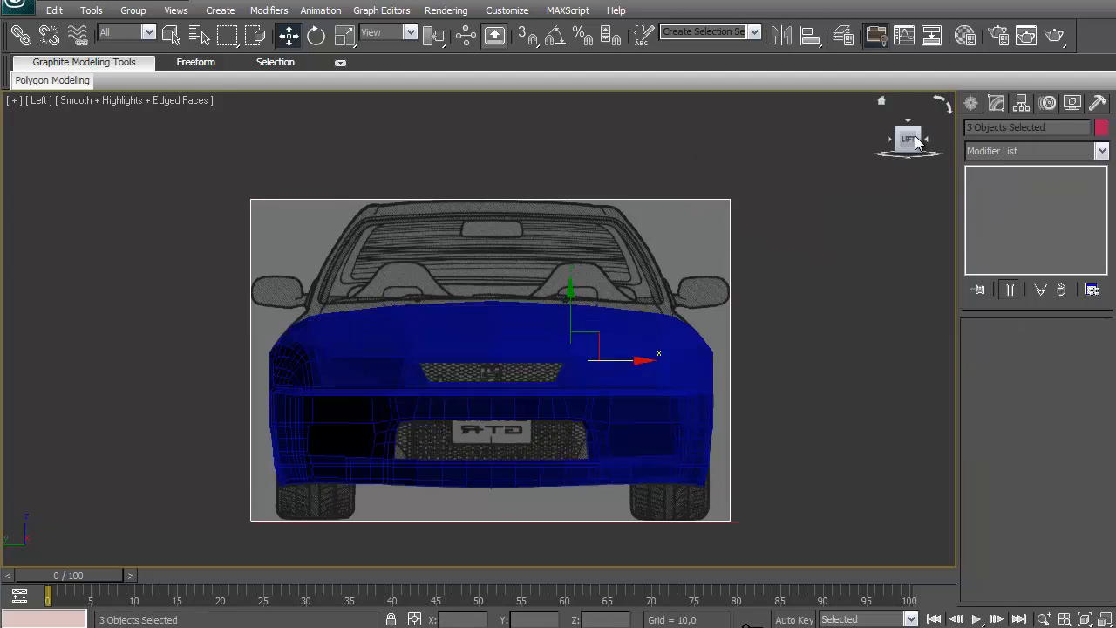
{"action": "left_click_drag", "start_coordinate": [914, 136], "coordinate": [952, 171]}
{"action": "left_click", "coordinate": [132, 405], "text": "ctrl"}
{"action": "right_click", "coordinate": [133, 406]}
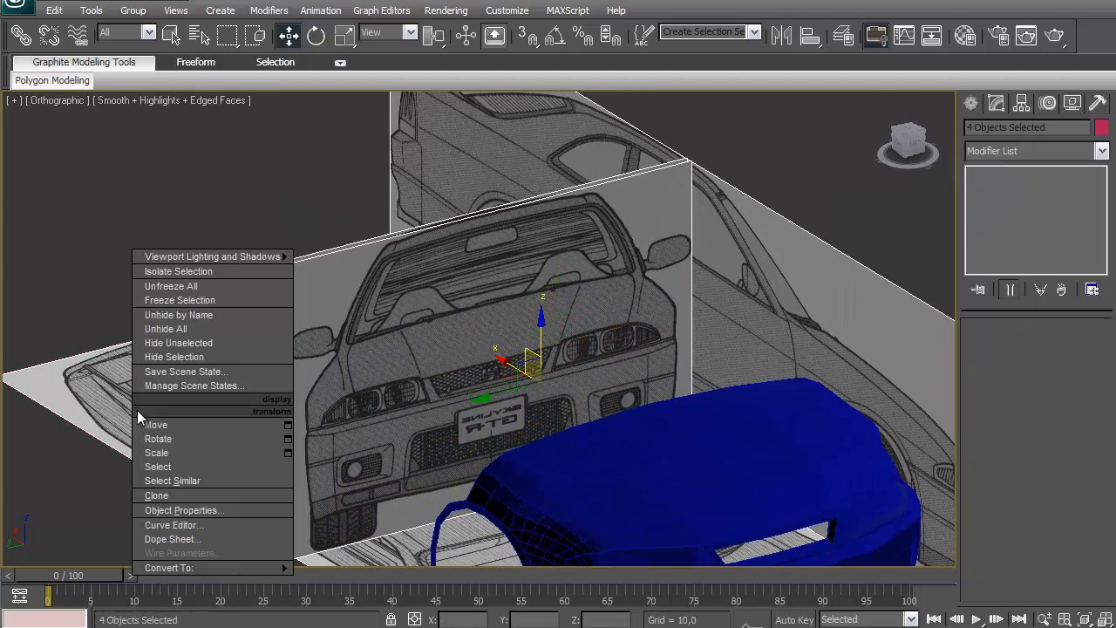
{"action": "left_click", "coordinate": [175, 358]}
{"action": "key", "text": "z"}
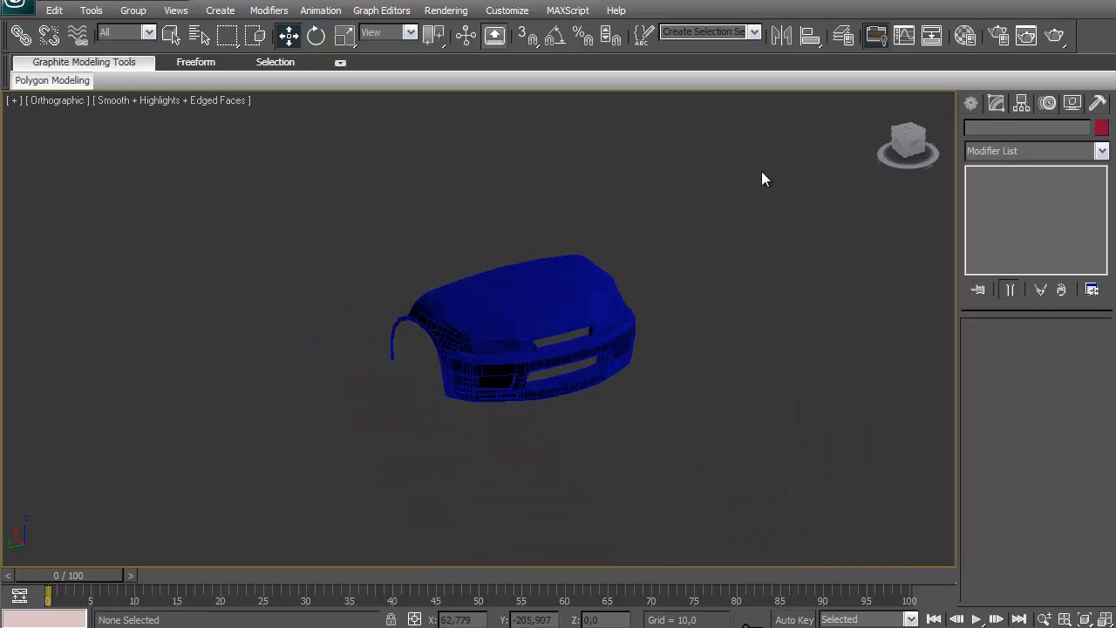
Select the mirrored front-end mesh and freeze it
{"action": "left_click", "coordinate": [561, 301]}
{"action": "right_click", "coordinate": [559, 300]}
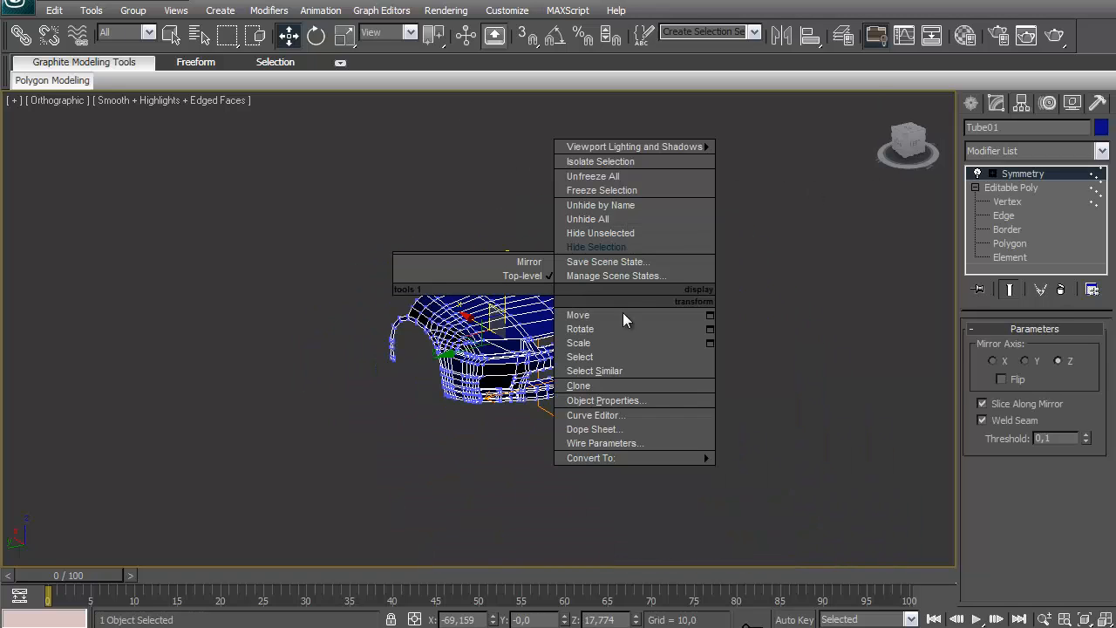
{"action": "left_click", "coordinate": [599, 190]}
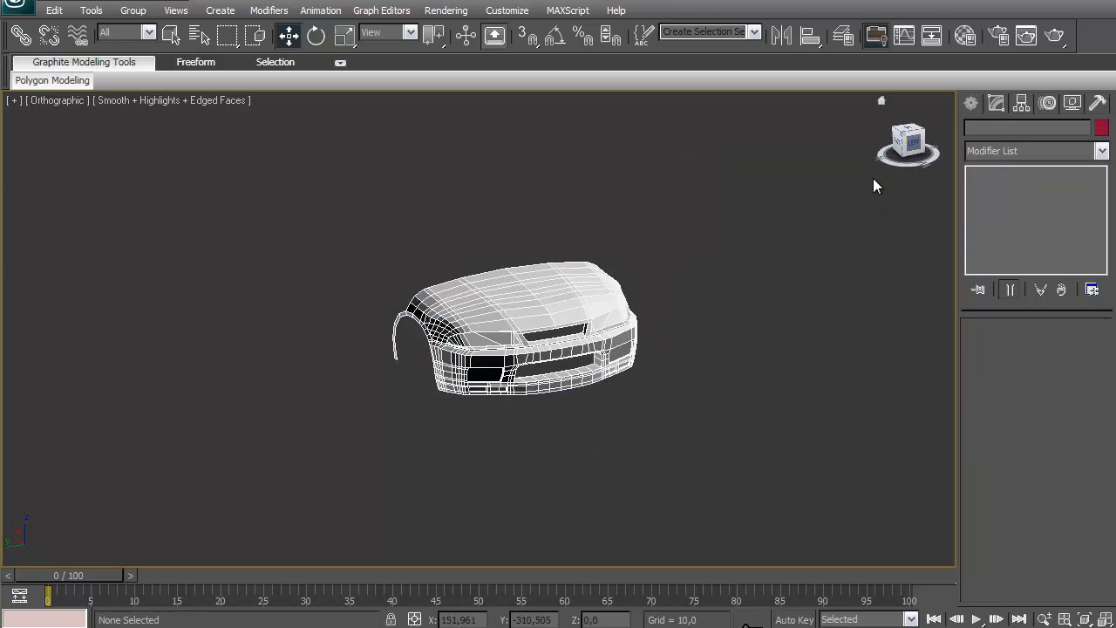
Examine the grille openings of the frozen front end from straight ahead and at an angle
{"action": "key", "text": "l"}
{"action": "scroll", "coordinate": [591, 336], "scroll_direction": "up", "scroll_amount": 8}
{"action": "middle_click_drag", "start_coordinate": [710, 352], "coordinate": [738, 356]}
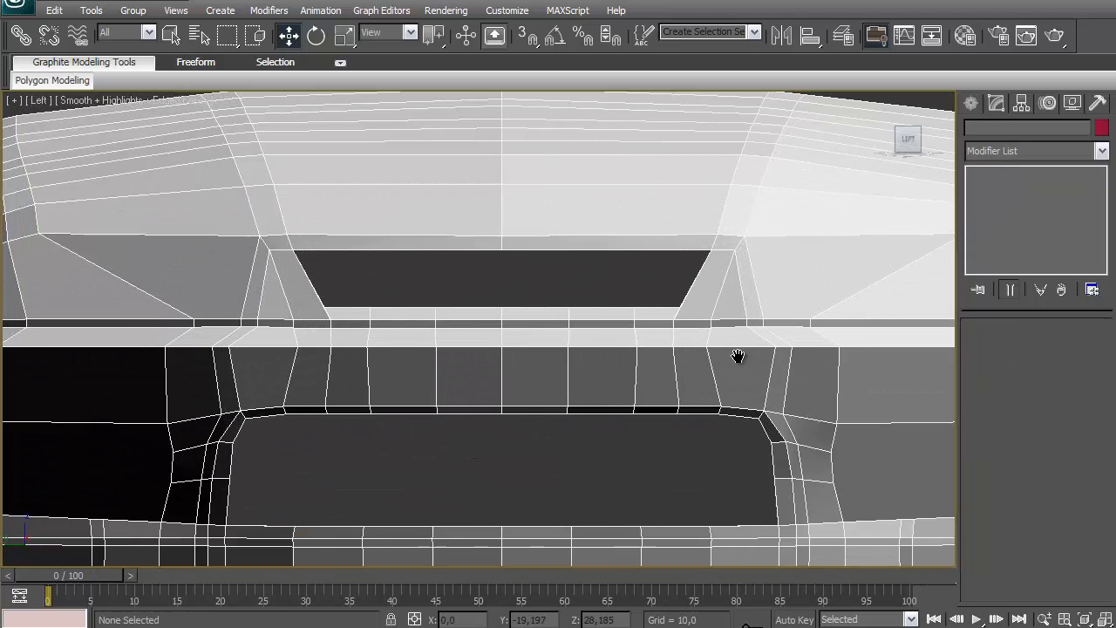
{"action": "scroll", "coordinate": [737, 355], "scroll_direction": "down", "scroll_amount": 10}
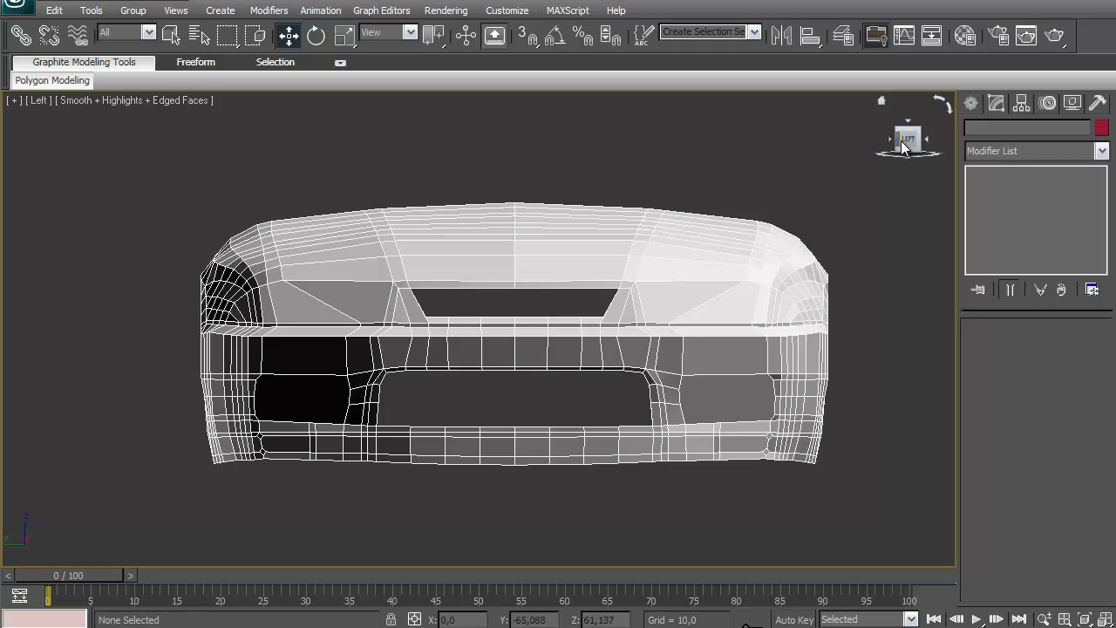
{"action": "left_click_drag", "start_coordinate": [904, 147], "coordinate": [885, 160]}
{"action": "scroll", "coordinate": [735, 287], "scroll_direction": "up", "scroll_amount": 5}
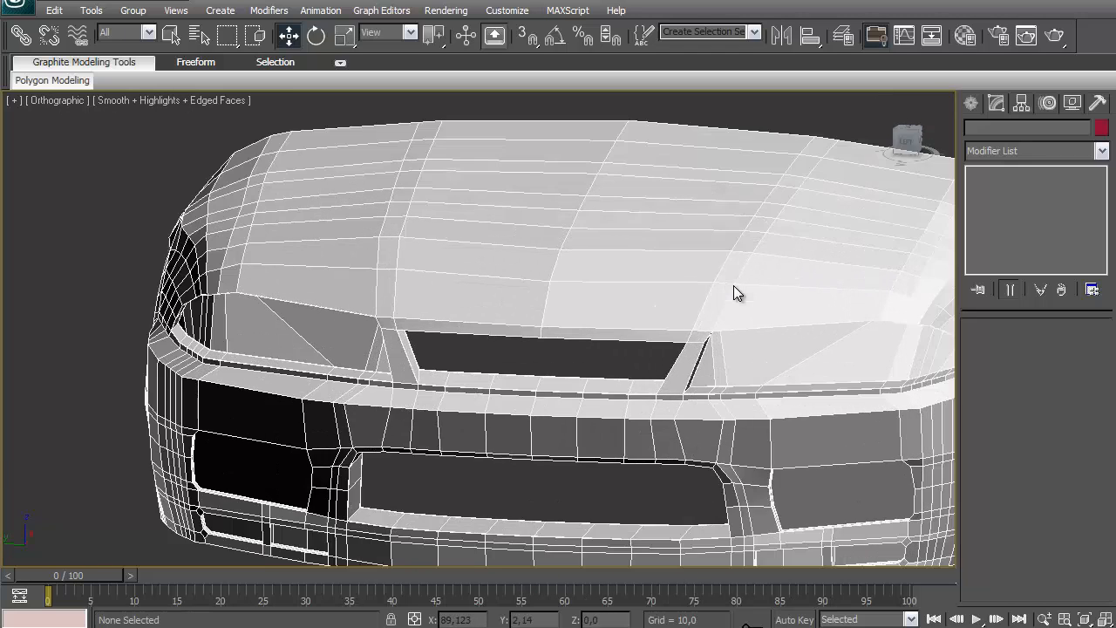
{"action": "scroll", "coordinate": [734, 293], "scroll_direction": "up", "scroll_amount": 2}
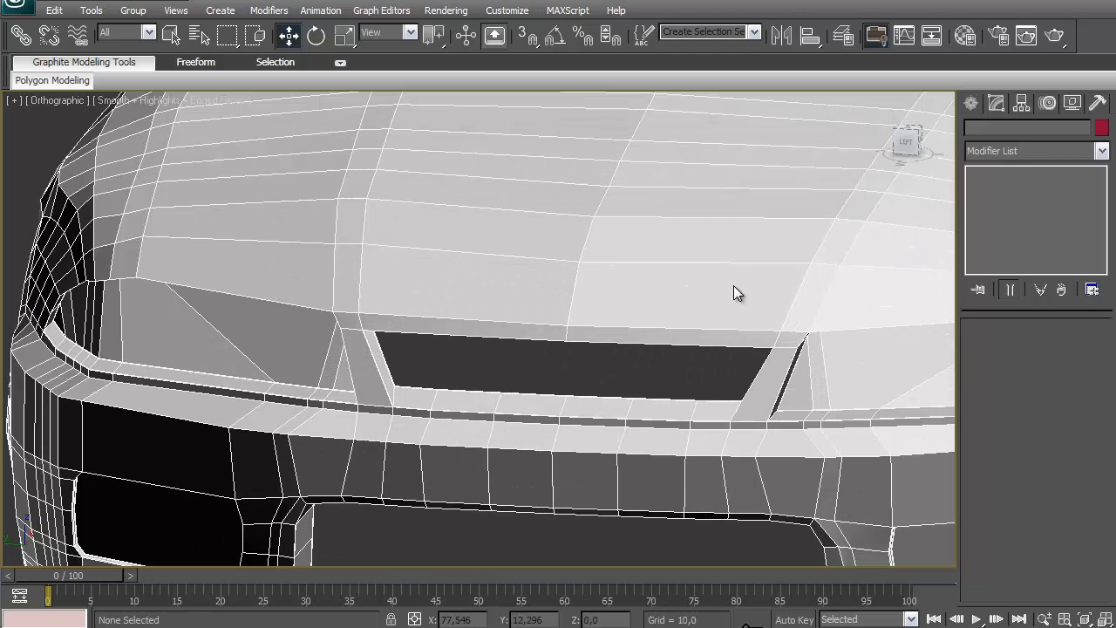
Create a plane about 35.5 wide and 6.3 long covering the upper grille opening in the Left view
{"action": "left_click", "coordinate": [905, 141]}
{"action": "scroll", "coordinate": [518, 444], "scroll_direction": "up", "scroll_amount": 2}
{"action": "middle_click_drag", "start_coordinate": [384, 452], "coordinate": [140, 627]}
{"action": "middle_click_drag", "start_coordinate": [771, 194], "coordinate": [551, 246]}
{"action": "middle_click_drag", "start_coordinate": [802, 234], "coordinate": [955, 247]}
{"action": "left_click", "coordinate": [971, 103]}
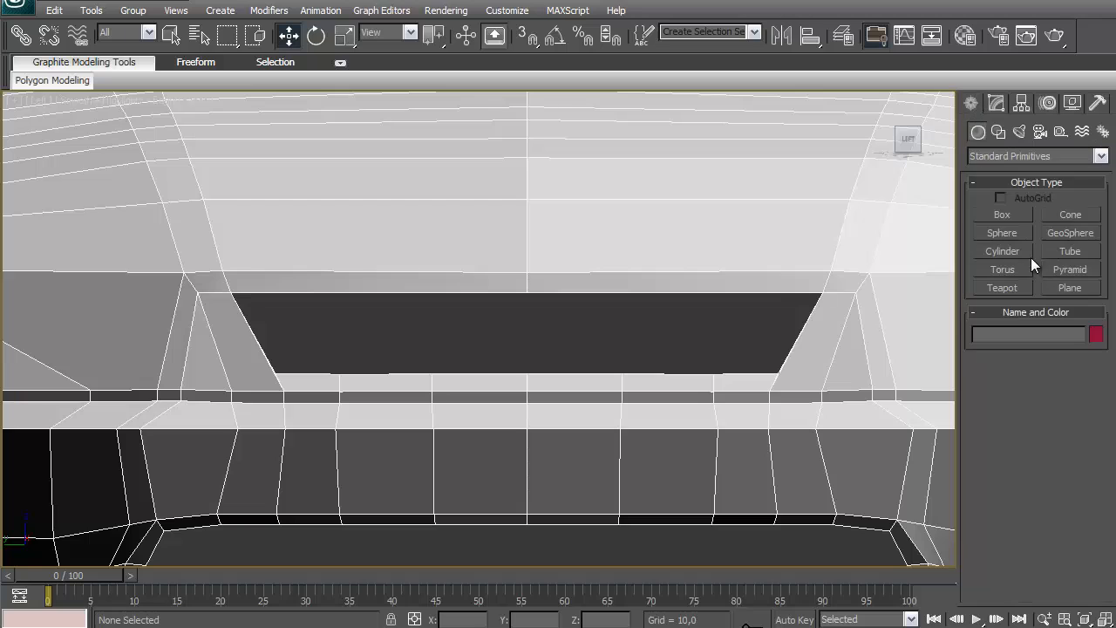
{"action": "left_click", "coordinate": [1071, 288]}
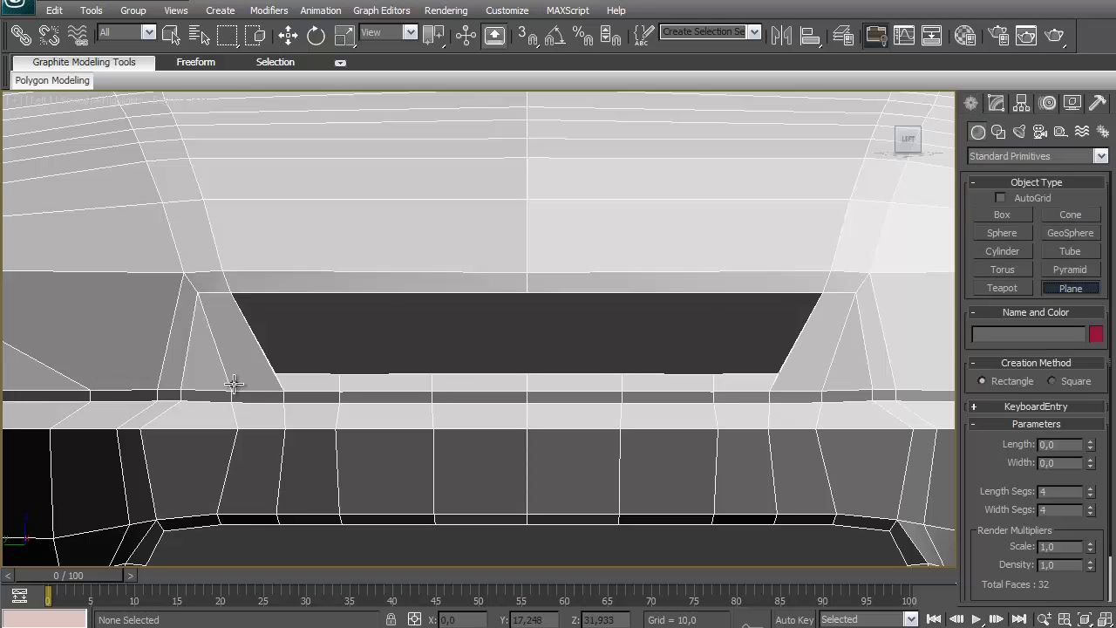
{"action": "left_click_drag", "start_coordinate": [211, 399], "coordinate": [839, 289]}
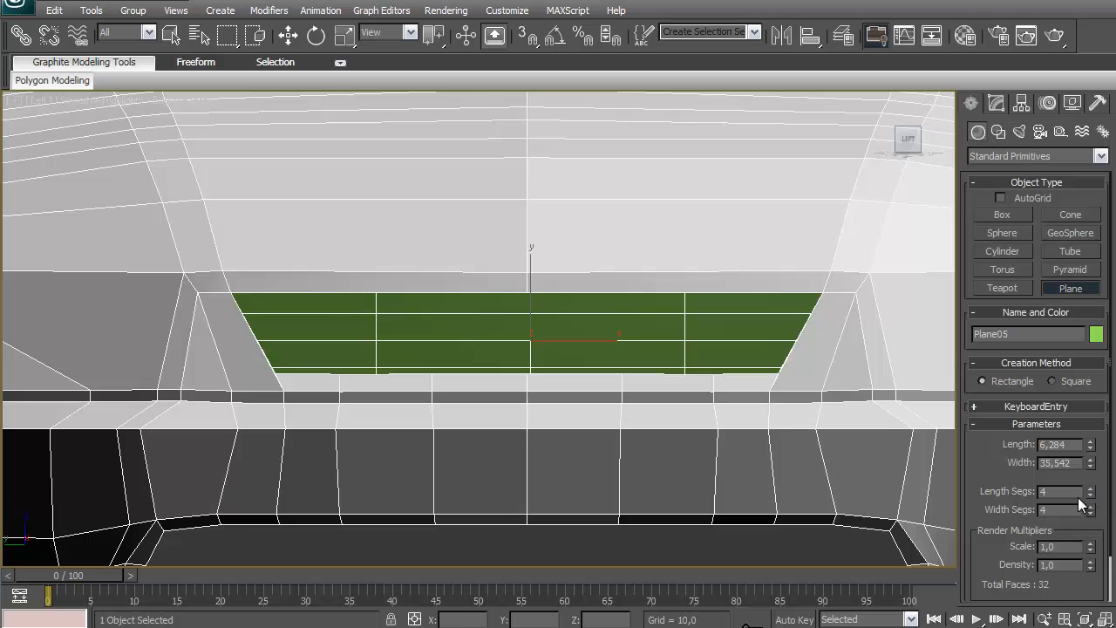
Move the grille plane along X to about -113.22, bringing it to the upper grille opening of the car
{"action": "left_click_drag", "start_coordinate": [907, 142], "coordinate": [859, 146]}
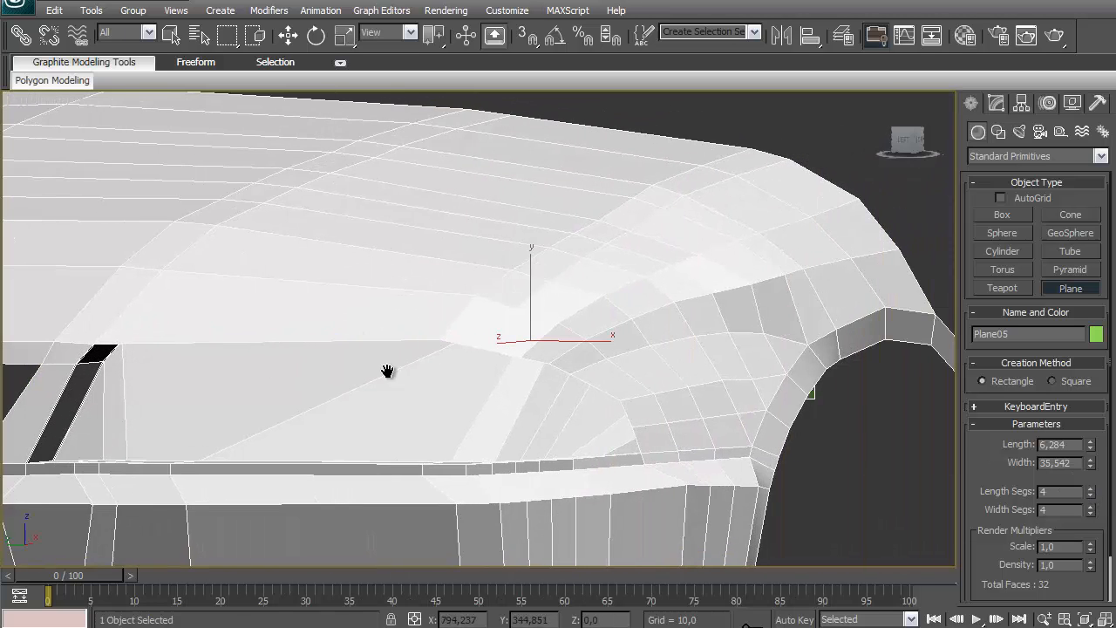
{"action": "middle_click_drag", "start_coordinate": [387, 371], "coordinate": [698, 315]}
{"action": "scroll", "coordinate": [698, 316], "scroll_direction": "down", "scroll_amount": 3}
{"action": "left_click", "coordinate": [287, 35]}
{"action": "left_click_drag", "start_coordinate": [918, 138], "coordinate": [909, 170]}
{"action": "key", "text": "z"}
{"action": "scroll", "coordinate": [516, 302], "scroll_direction": "down", "scroll_amount": 9}
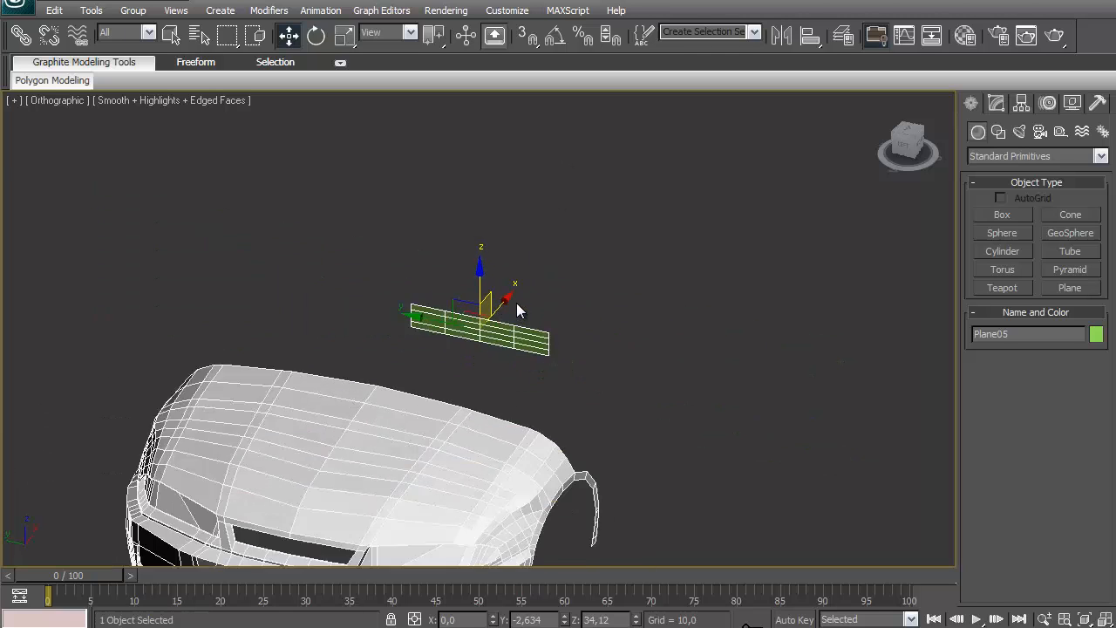
{"action": "middle_click_drag", "start_coordinate": [473, 343], "coordinate": [550, 220]}
{"action": "left_click_drag", "start_coordinate": [577, 180], "coordinate": [471, 341]}
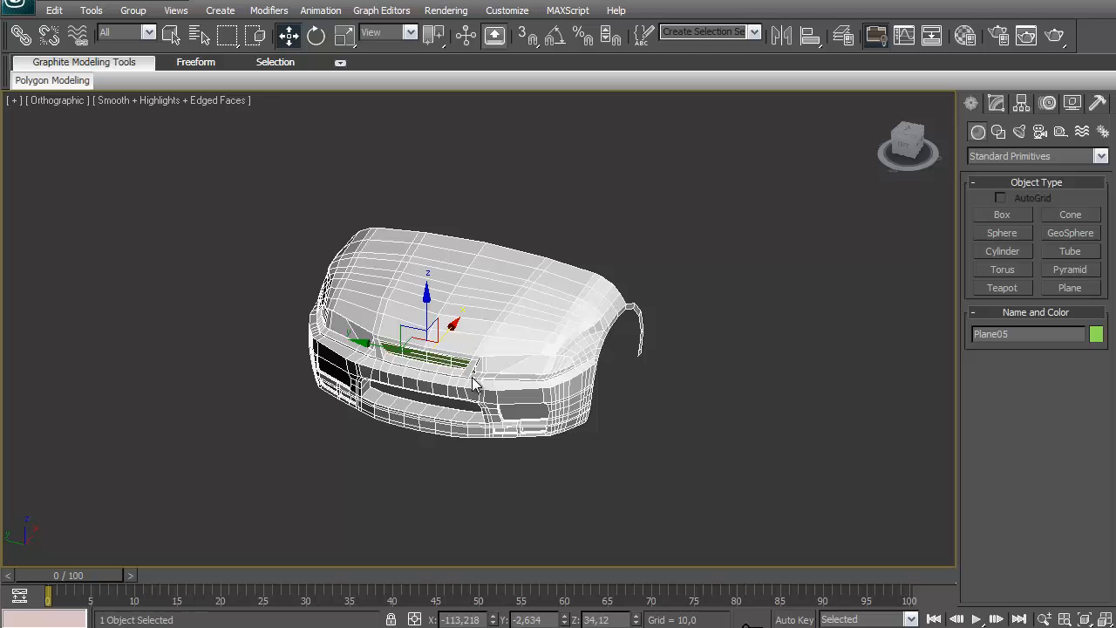
{"action": "scroll", "coordinate": [542, 324], "scroll_direction": "up", "scroll_amount": 4}
{"action": "middle_click_drag", "start_coordinate": [550, 332], "coordinate": [778, 190]}
{"action": "left_click", "coordinate": [913, 141]}
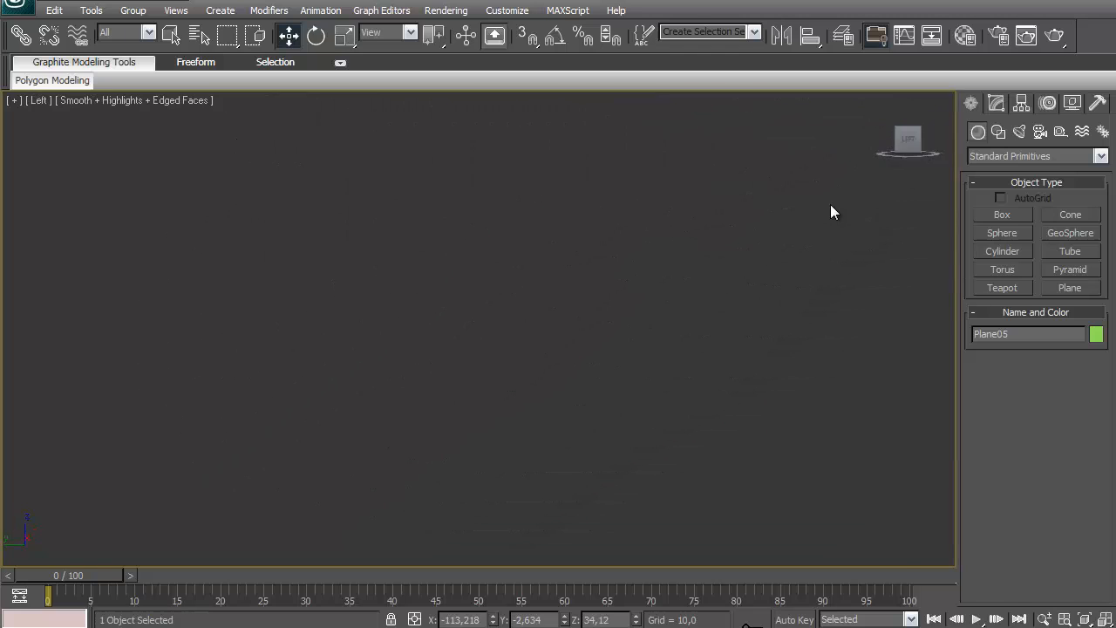
Move the grille plane along X to about -114.36, adjusting its depth in the upper grille opening
{"action": "key", "text": "z"}
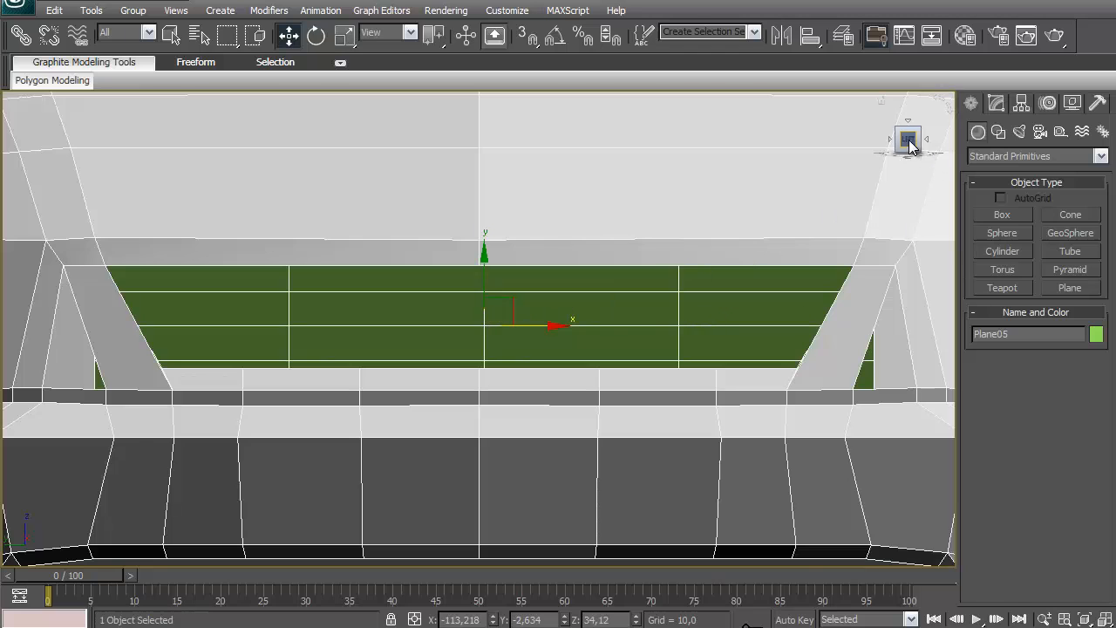
{"action": "left_click_drag", "start_coordinate": [908, 140], "coordinate": [853, 143]}
{"action": "middle_click_drag", "start_coordinate": [590, 337], "coordinate": [905, 318]}
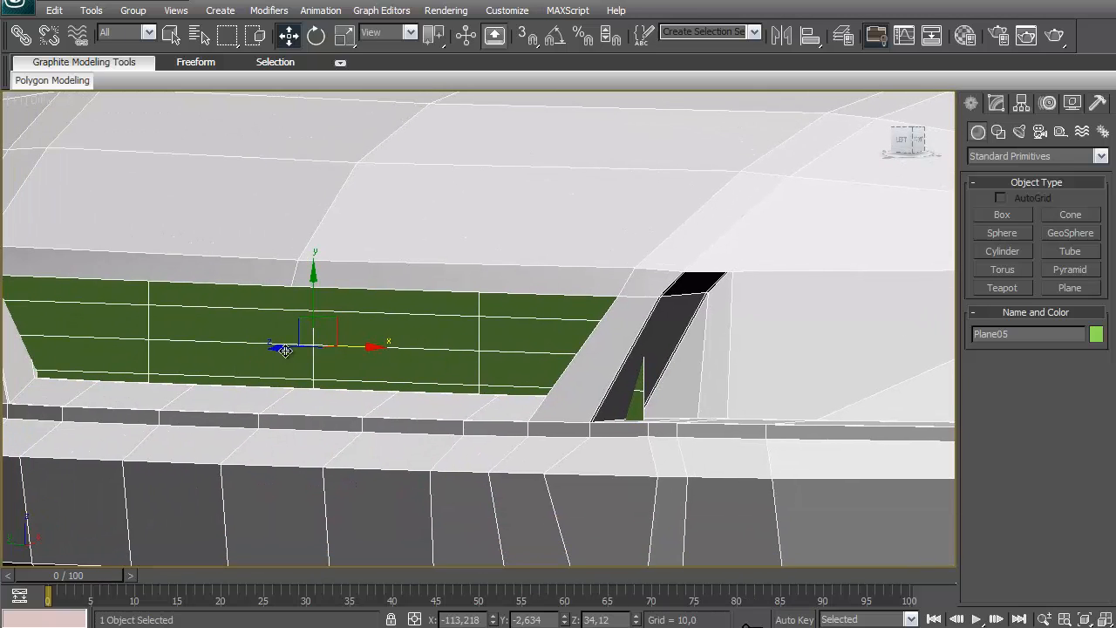
{"action": "left_click_drag", "start_coordinate": [343, 340], "coordinate": [373, 343]}
{"action": "left_click_drag", "start_coordinate": [373, 342], "coordinate": [353, 342]}
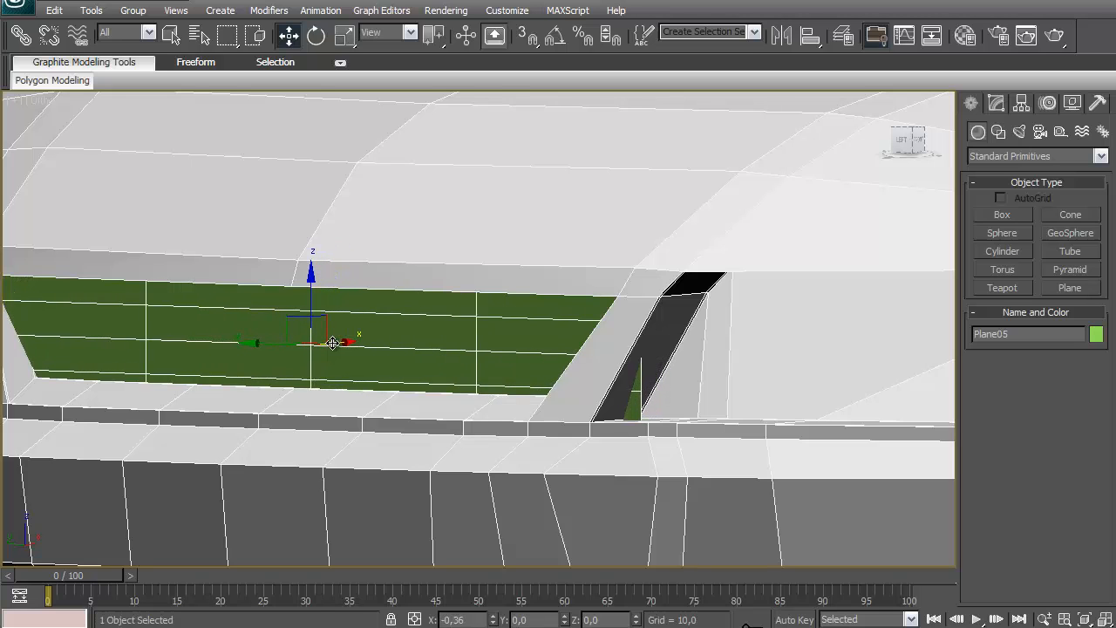
{"action": "scroll", "coordinate": [588, 284], "scroll_direction": "down", "scroll_amount": 4}
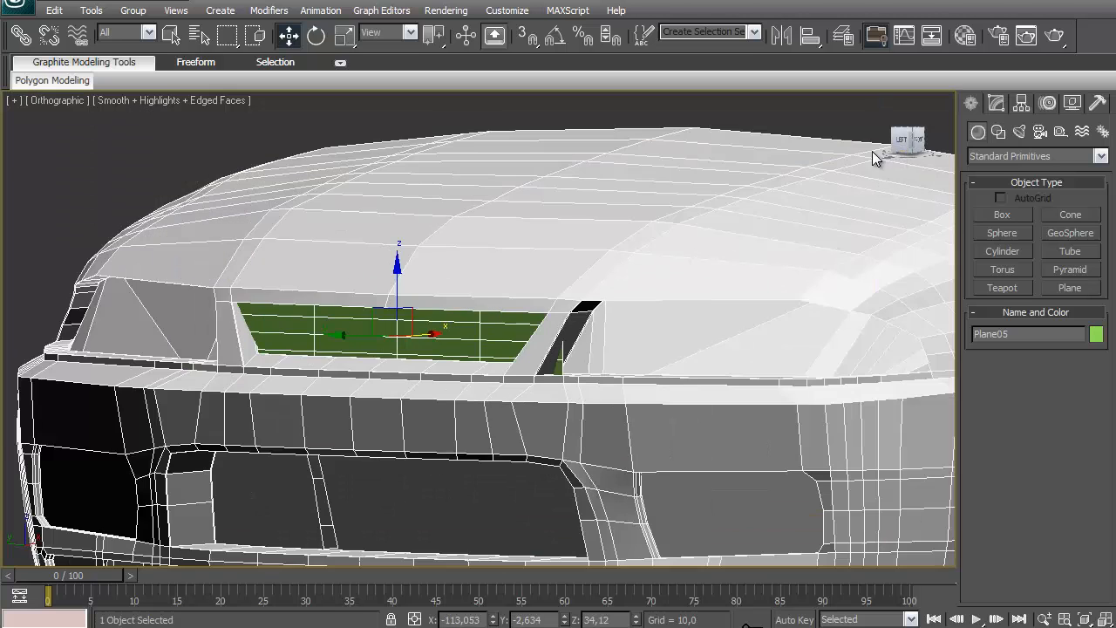
{"action": "middle_click_drag", "start_coordinate": [872, 151], "coordinate": [653, 431], "text": "alt"}
{"action": "left_click_drag", "start_coordinate": [522, 343], "coordinate": [507, 296]}
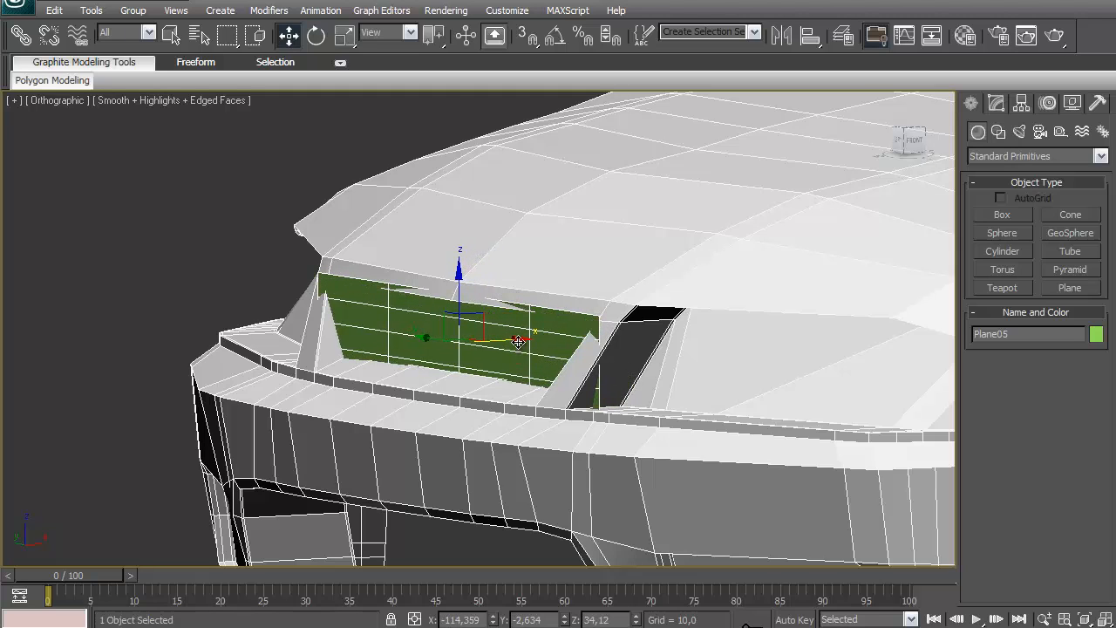
Clone the grille plane as a single copy at X about -114.88 and give it 13 length and 33 width segments
{"action": "left_click_drag", "start_coordinate": [519, 341], "coordinate": [512, 341], "text": "shift"}
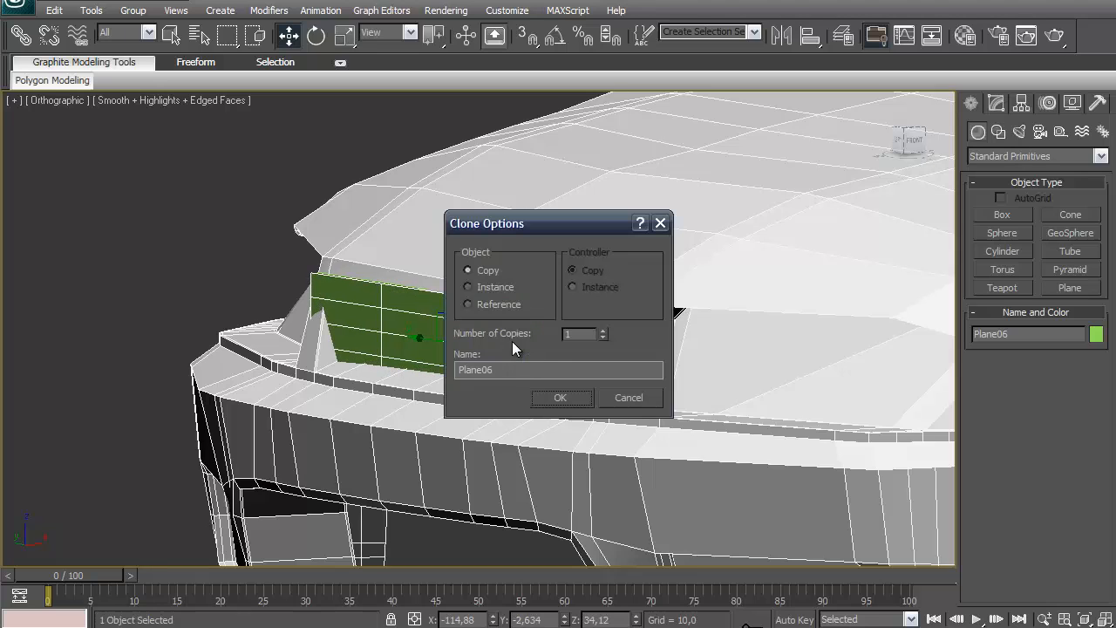
{"action": "left_click", "coordinate": [563, 397]}
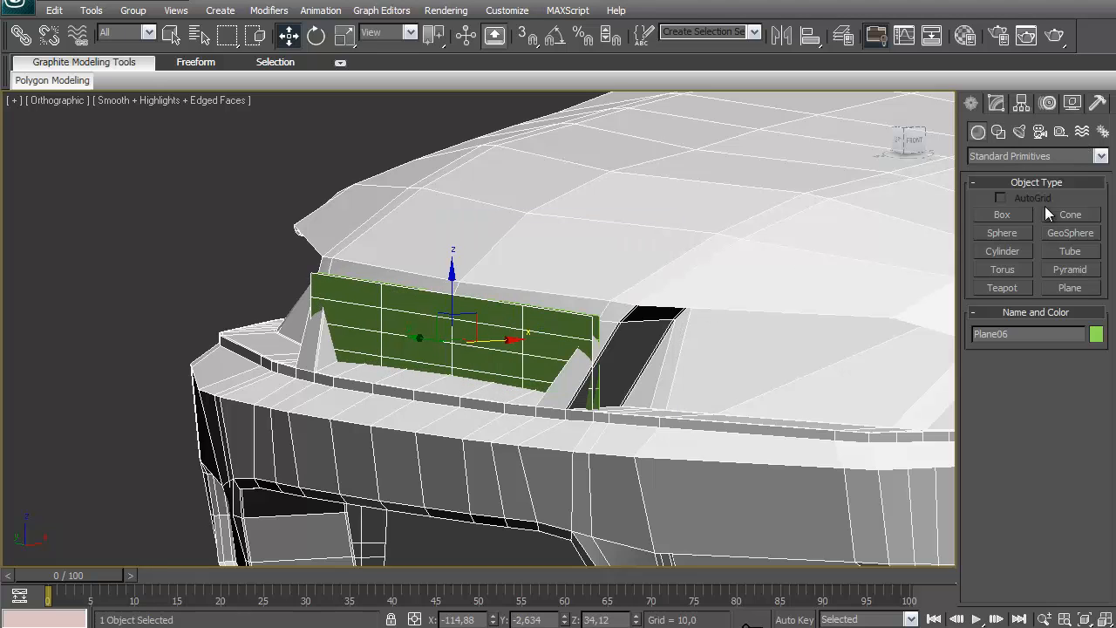
{"action": "left_click", "coordinate": [998, 103]}
{"action": "left_click", "coordinate": [900, 141]}
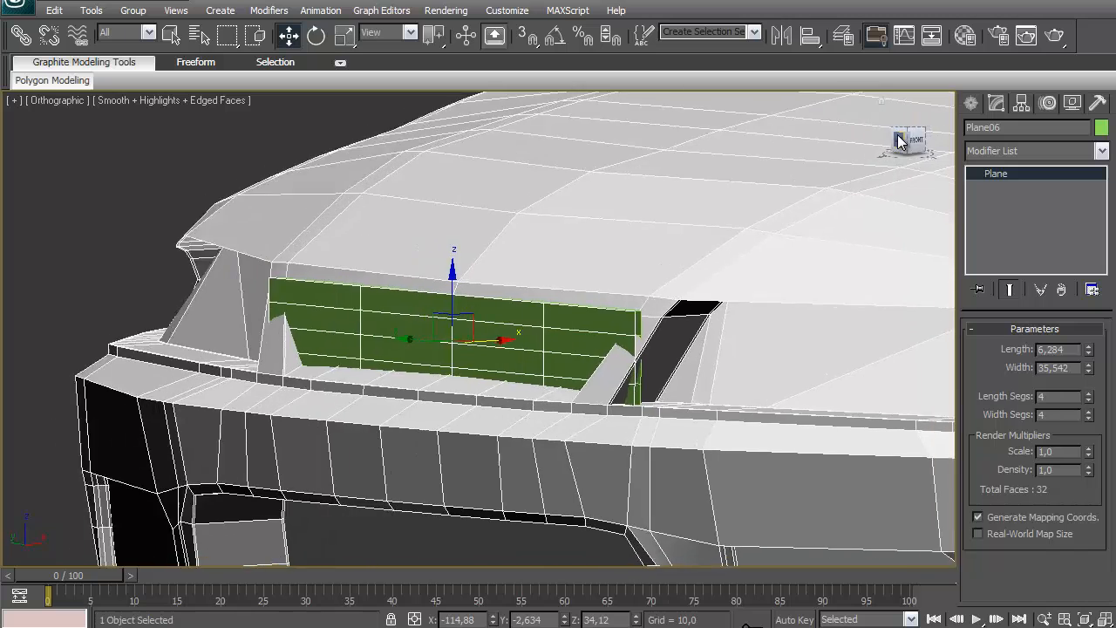
{"action": "middle_click_drag", "start_coordinate": [729, 327], "coordinate": [790, 308]}
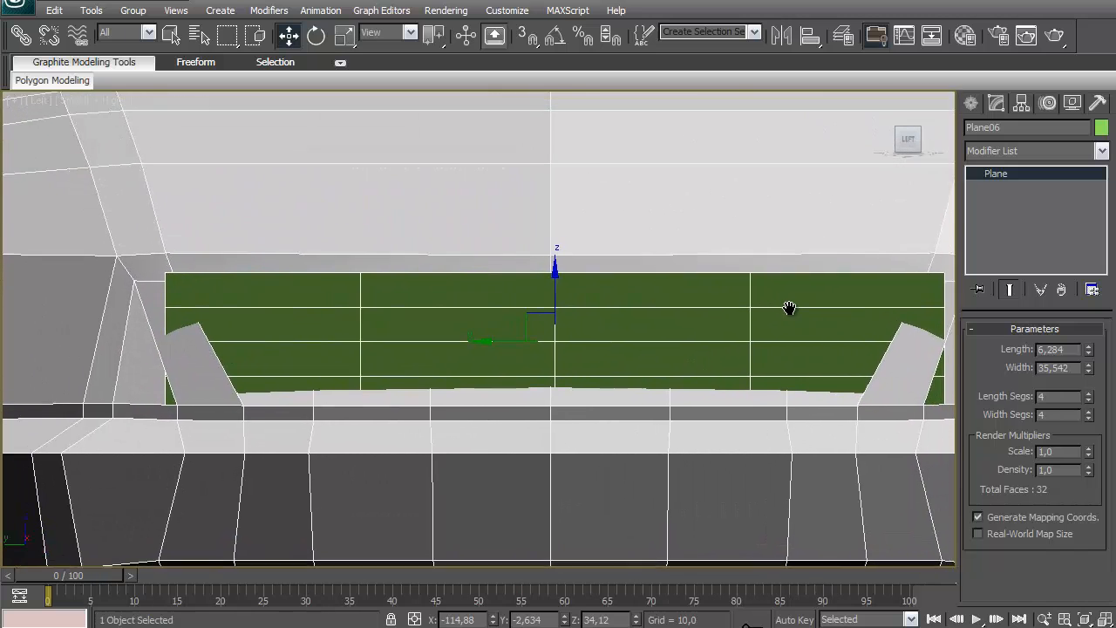
{"action": "left_click_drag", "start_coordinate": [1089, 398], "coordinate": [1088, 389]}
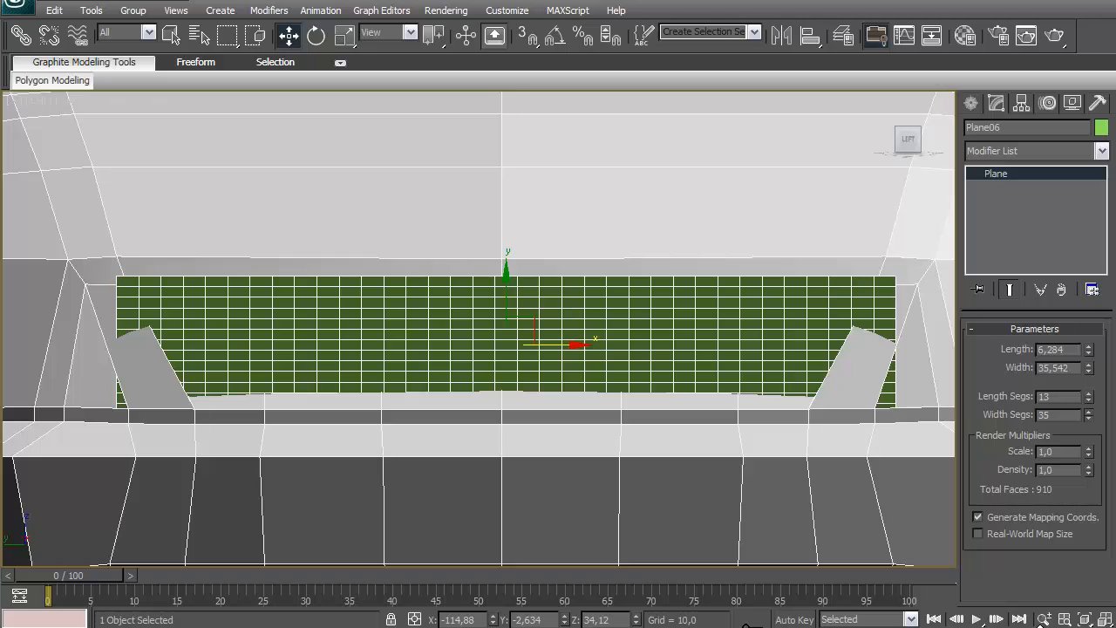
{"action": "left_click_drag", "start_coordinate": [1088, 390], "coordinate": [1089, 393]}
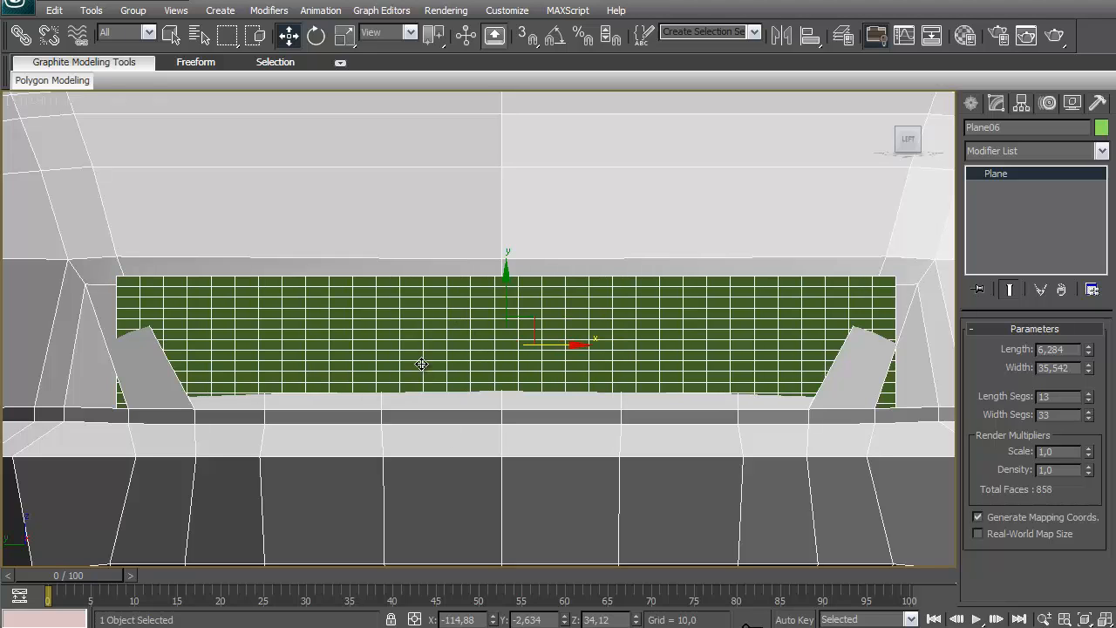
Hide everything except the segmented grille plane and convert that plane to an editable poly
{"action": "middle_click_drag", "start_coordinate": [421, 365], "coordinate": [503, 314]}
{"action": "right_click", "coordinate": [504, 286]}
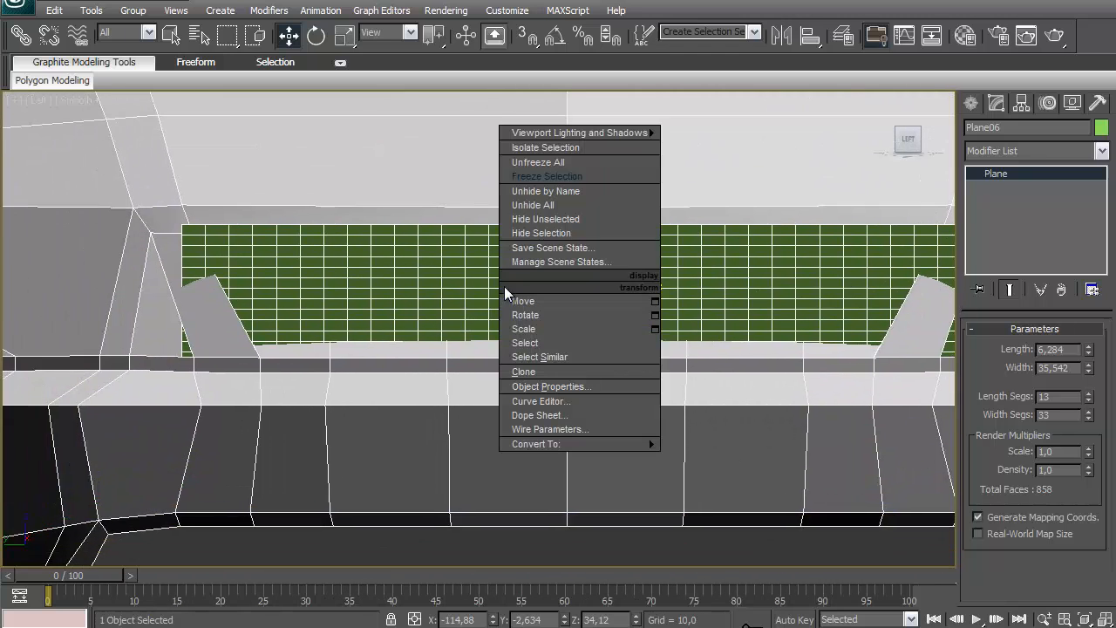
{"action": "left_click", "coordinate": [578, 219]}
{"action": "scroll", "coordinate": [349, 262], "scroll_direction": "up", "scroll_amount": 3}
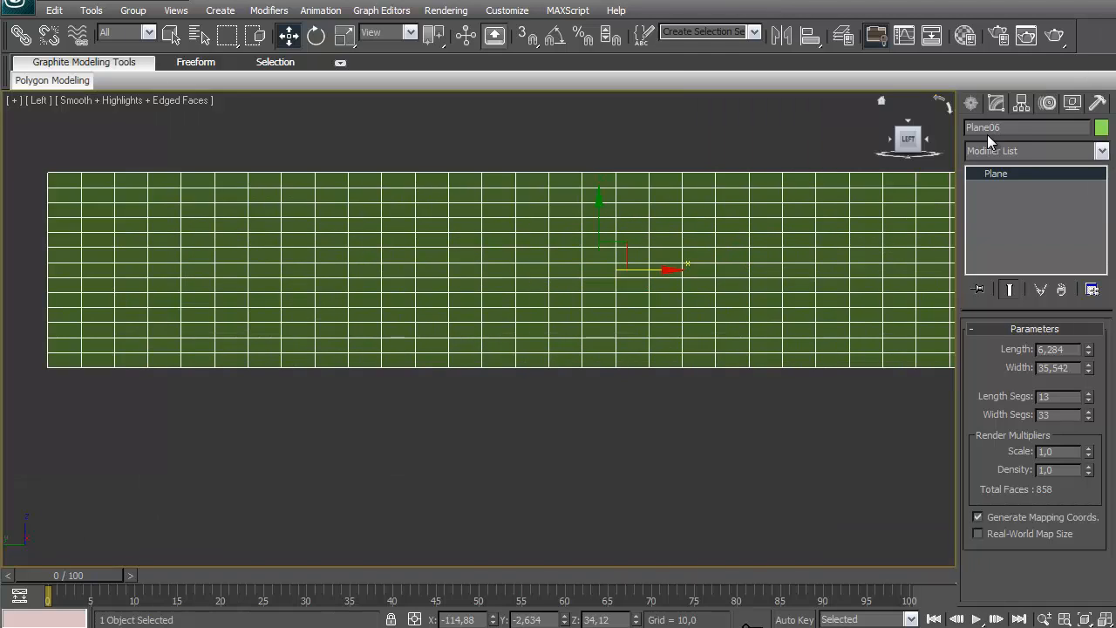
{"action": "right_click", "coordinate": [601, 348]}
{"action": "mouse_move", "coordinate": [580, 511]}
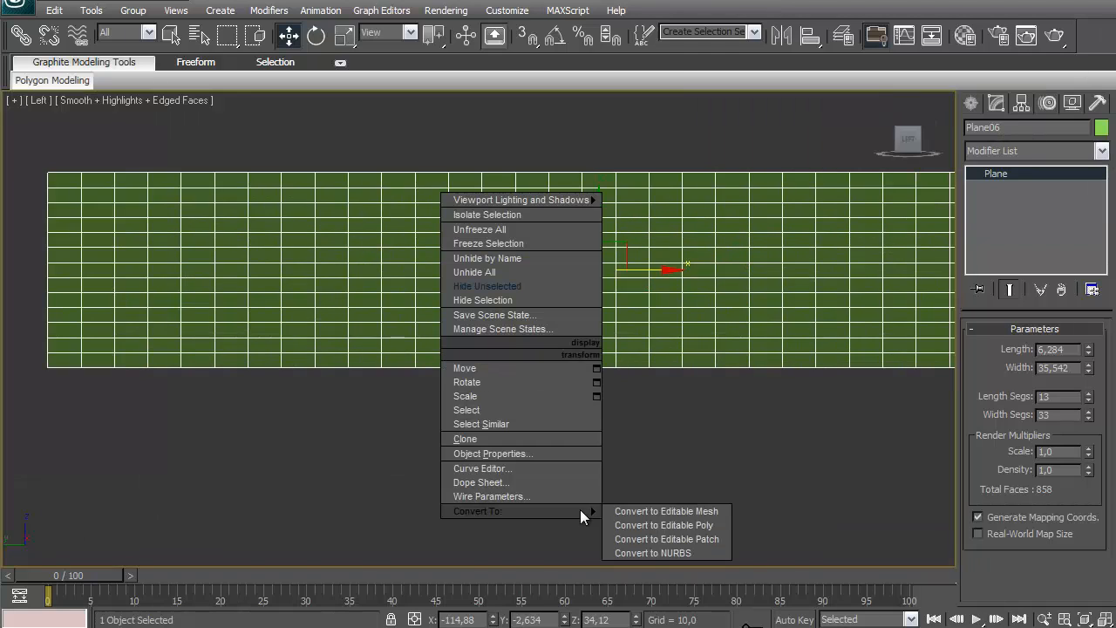
{"action": "left_click", "coordinate": [642, 525]}
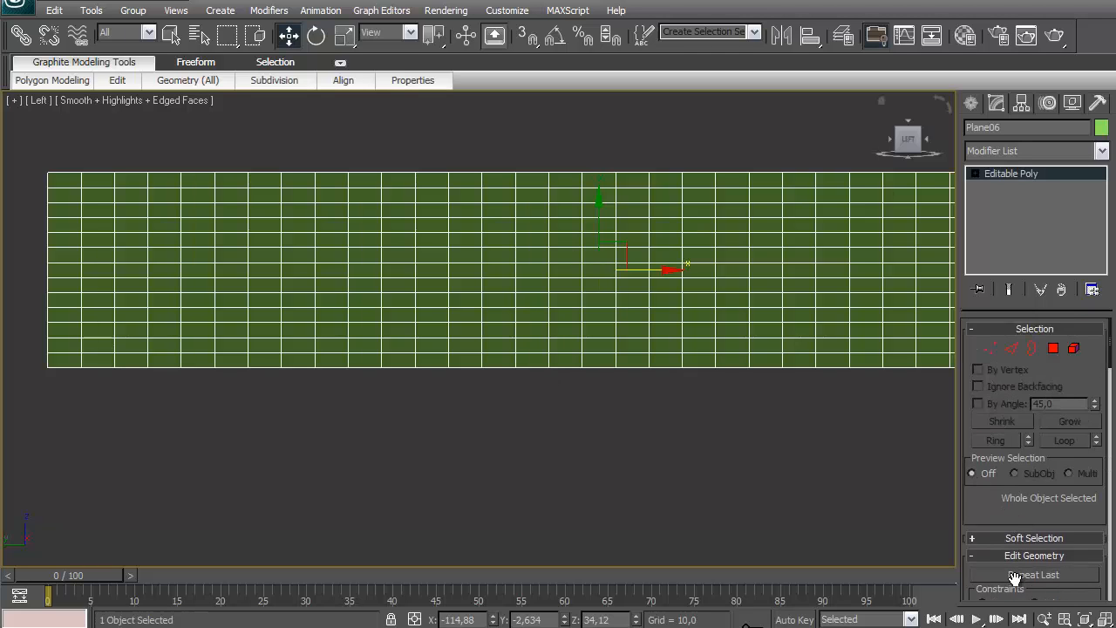
Select the interior horizontal edges in every other column of the grille plane, starting with the second column from one end
{"action": "left_click", "coordinate": [1012, 347]}
{"action": "middle_click_drag", "start_coordinate": [455, 268], "coordinate": [704, 267]}
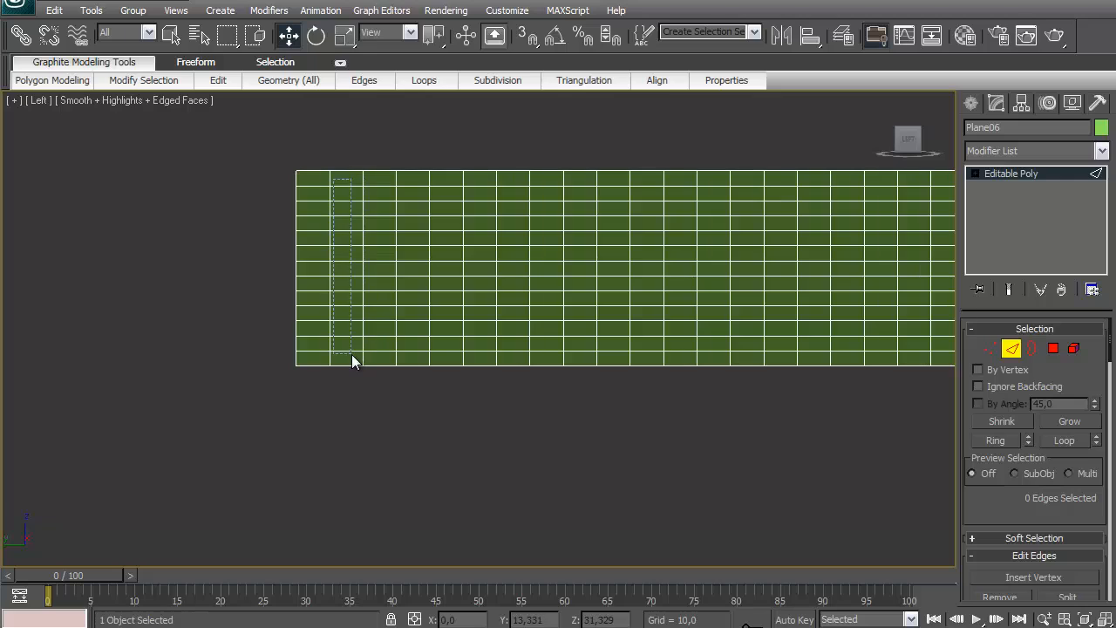
{"action": "left_click_drag", "start_coordinate": [351, 354], "coordinate": [358, 180]}
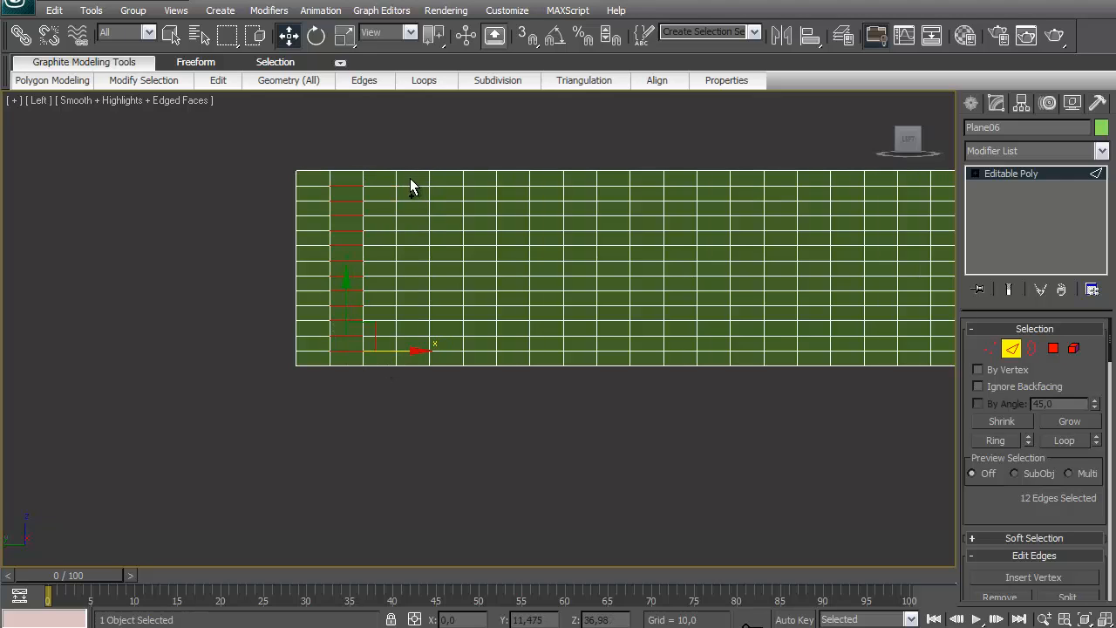
{"action": "left_click_drag", "start_coordinate": [411, 181], "coordinate": [481, 354], "text": "ctrl"}
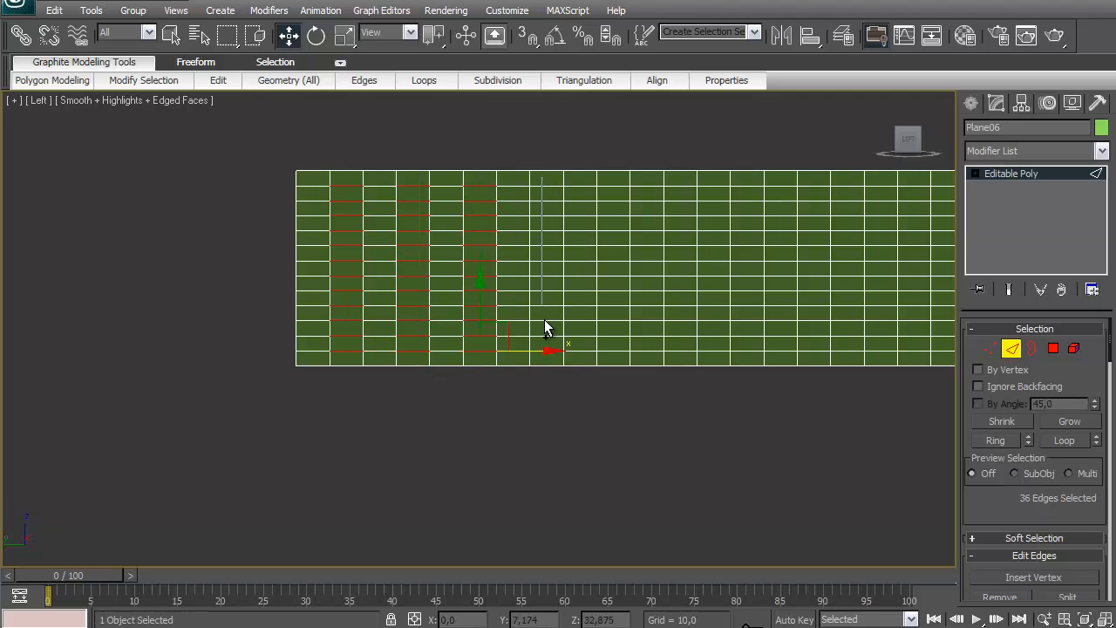
{"action": "left_click_drag", "start_coordinate": [537, 177], "coordinate": [556, 366], "text": "ctrl"}
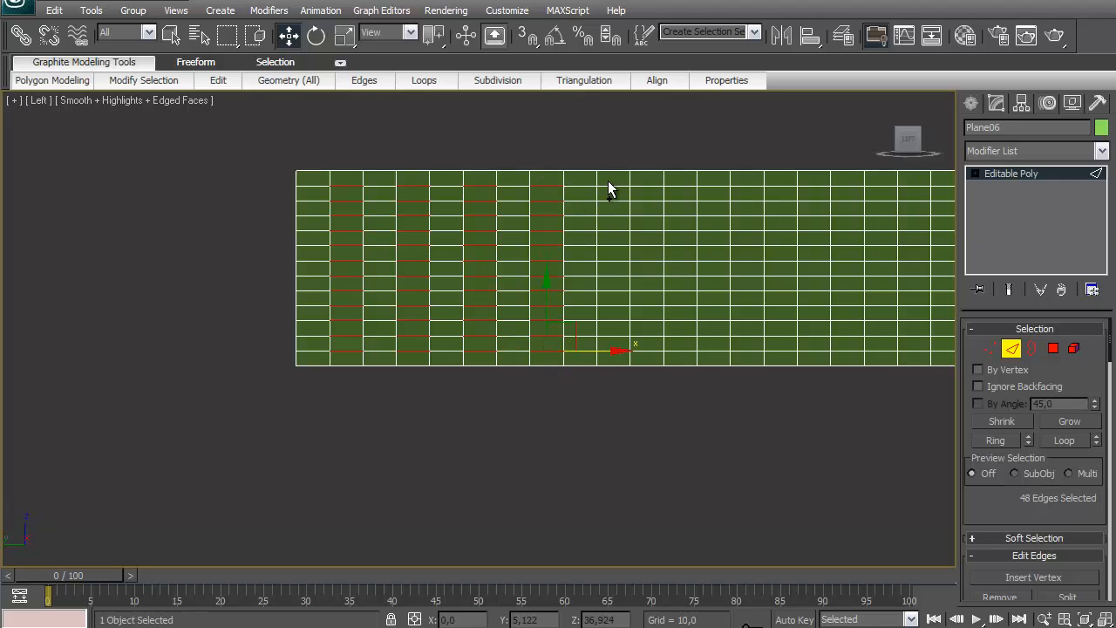
{"action": "left_click_drag", "start_coordinate": [619, 329], "coordinate": [625, 358], "text": "ctrl"}
{"action": "left_click_drag", "start_coordinate": [671, 180], "coordinate": [691, 348], "text": "ctrl"}
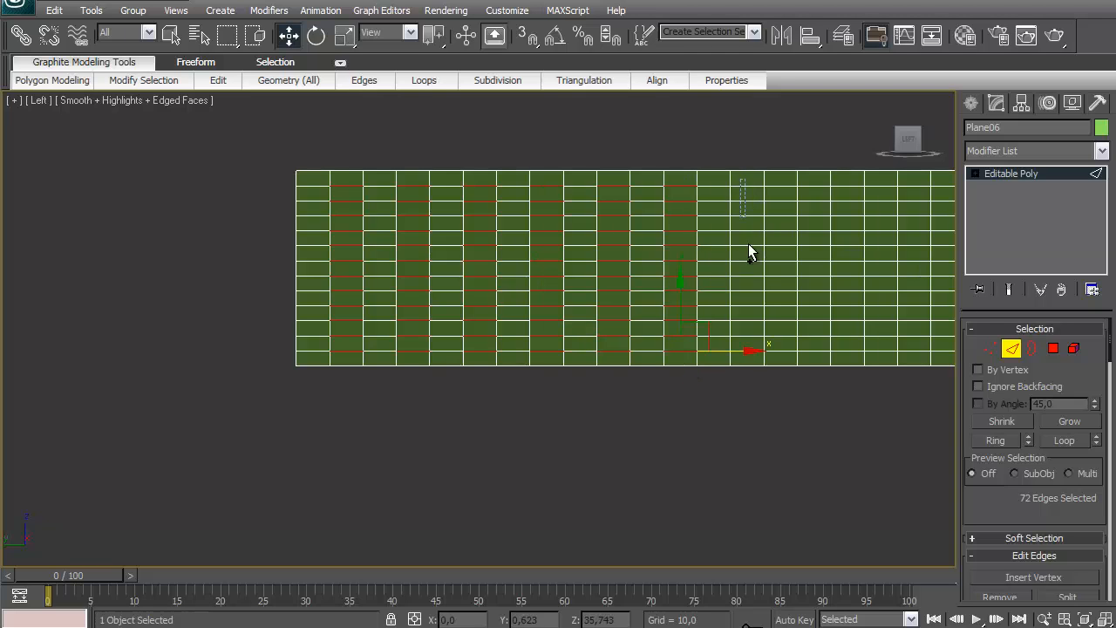
{"action": "left_click_drag", "start_coordinate": [761, 362], "coordinate": [762, 362], "text": "ctrl"}
{"action": "middle_click_drag", "start_coordinate": [700, 317], "coordinate": [273, 345]}
{"action": "left_click_drag", "start_coordinate": [327, 207], "coordinate": [342, 374], "text": "ctrl"}
{"action": "left_click_drag", "start_coordinate": [389, 203], "coordinate": [409, 281], "text": "ctrl"}
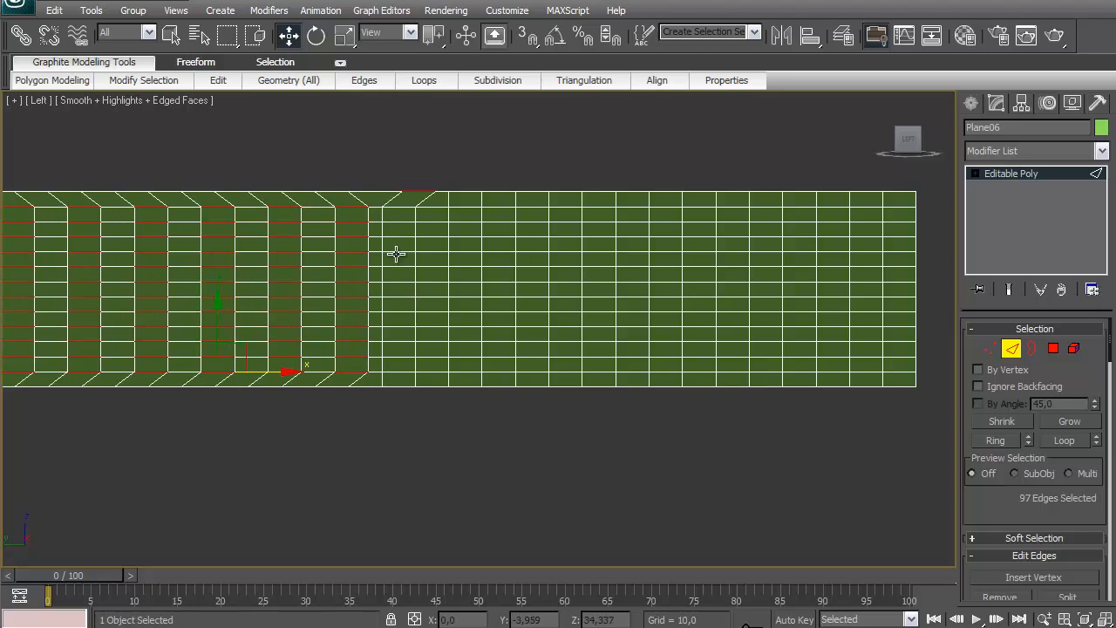
{"action": "key", "text": "ctrl+z"}
{"action": "left_click_drag", "start_coordinate": [406, 376], "coordinate": [406, 380], "text": "ctrl"}
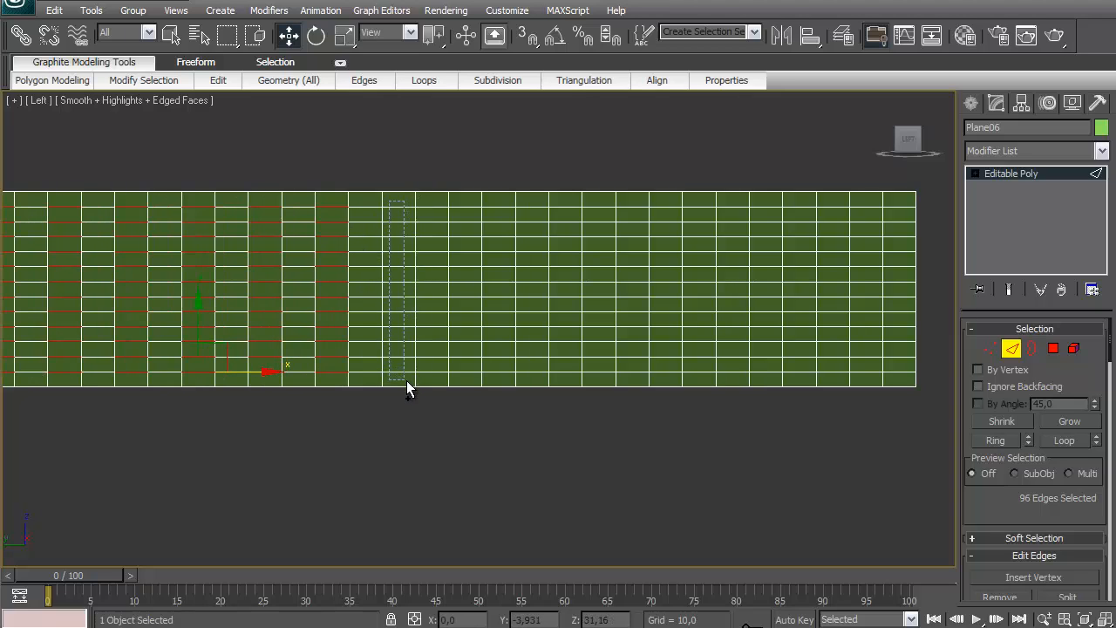
{"action": "left_click_drag", "start_coordinate": [455, 198], "coordinate": [480, 380], "text": "ctrl"}
{"action": "left_click_drag", "start_coordinate": [524, 207], "coordinate": [547, 389], "text": "ctrl"}
{"action": "left_click_drag", "start_coordinate": [589, 200], "coordinate": [608, 327], "text": "ctrl"}
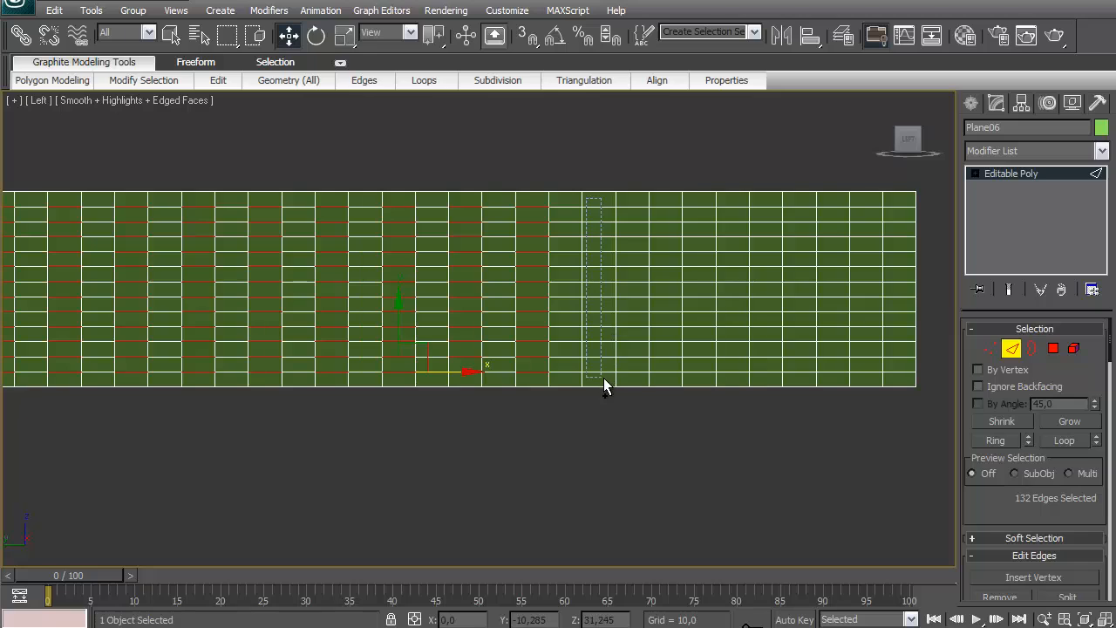
{"action": "left_click_drag", "start_coordinate": [606, 387], "coordinate": [668, 380], "text": "ctrl"}
{"action": "left_click_drag", "start_coordinate": [729, 201], "coordinate": [737, 386], "text": "ctrl"}
{"action": "left_click_drag", "start_coordinate": [813, 386], "coordinate": [807, 381], "text": "ctrl"}
{"action": "left_click_drag", "start_coordinate": [874, 370], "coordinate": [869, 373], "text": "ctrl"}
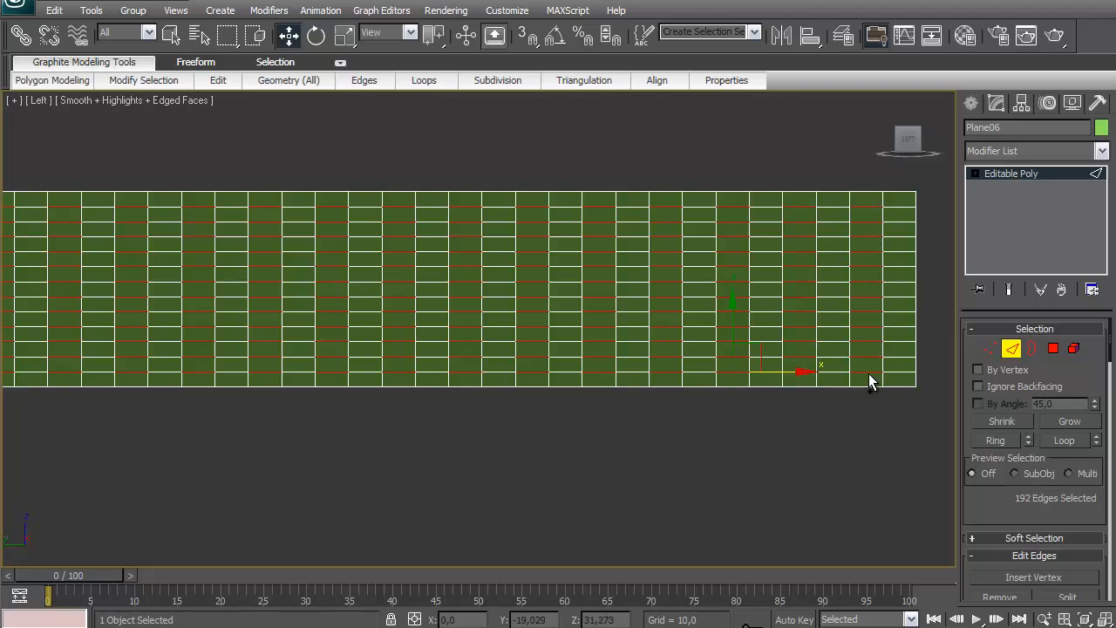
Chamfer the selected horizontal edges by 0.24 with 1 segment to shape a hexagonal grille pattern
{"action": "middle_click_drag", "start_coordinate": [536, 322], "coordinate": [511, 316]}
{"action": "scroll", "coordinate": [620, 316], "scroll_direction": "down", "scroll_amount": 2}
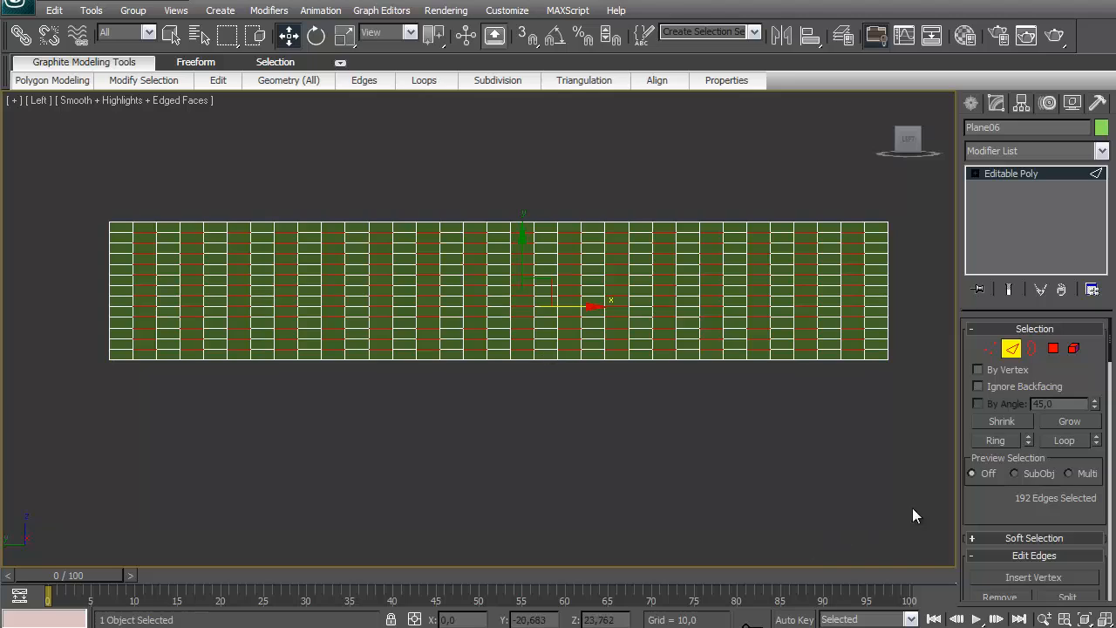
{"action": "scroll", "coordinate": [977, 454], "scroll_direction": "down", "scroll_amount": 5}
{"action": "left_click", "coordinate": [1026, 482]}
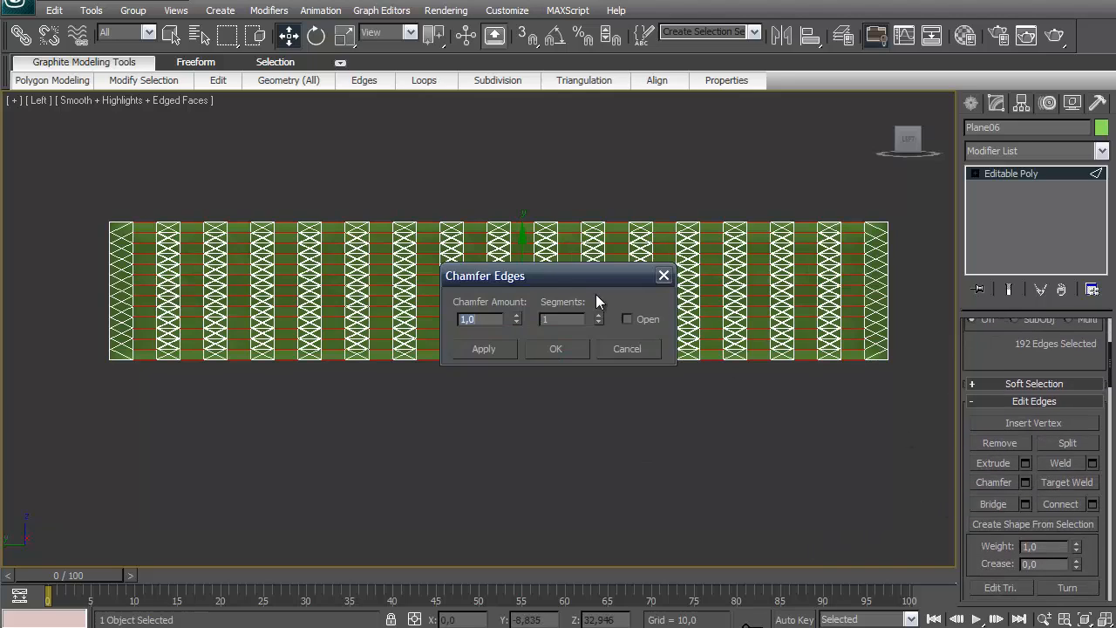
{"action": "left_click_drag", "start_coordinate": [540, 276], "coordinate": [462, 383]}
{"action": "left_click_drag", "start_coordinate": [437, 426], "coordinate": [435, 494]}
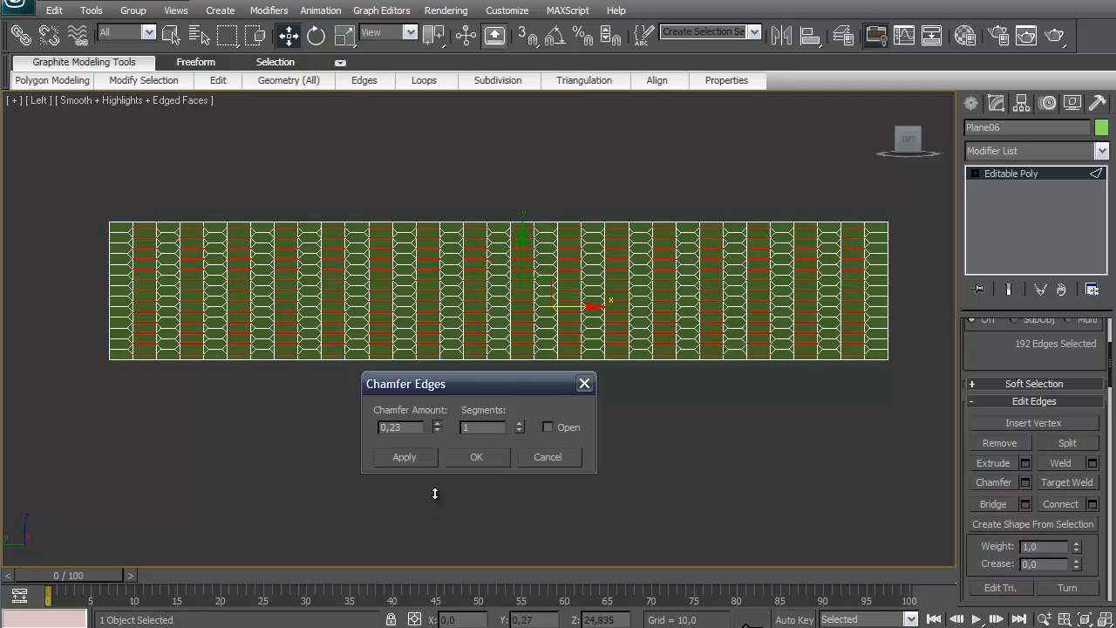
{"action": "scroll", "coordinate": [462, 323], "scroll_direction": "up", "scroll_amount": 10}
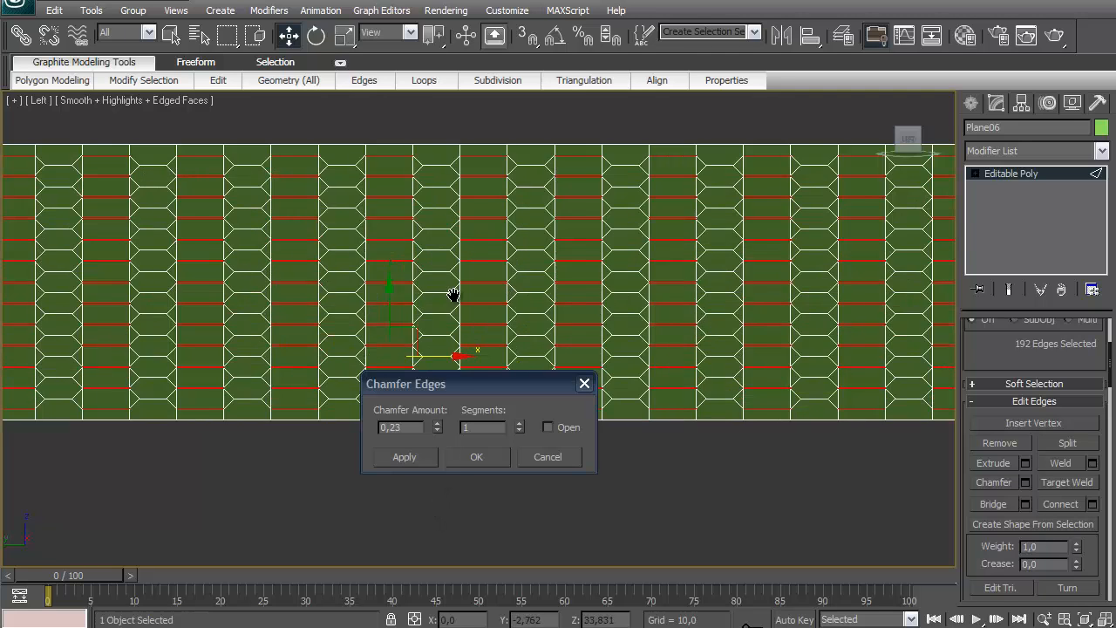
{"action": "scroll", "coordinate": [499, 268], "scroll_direction": "up", "scroll_amount": 8}
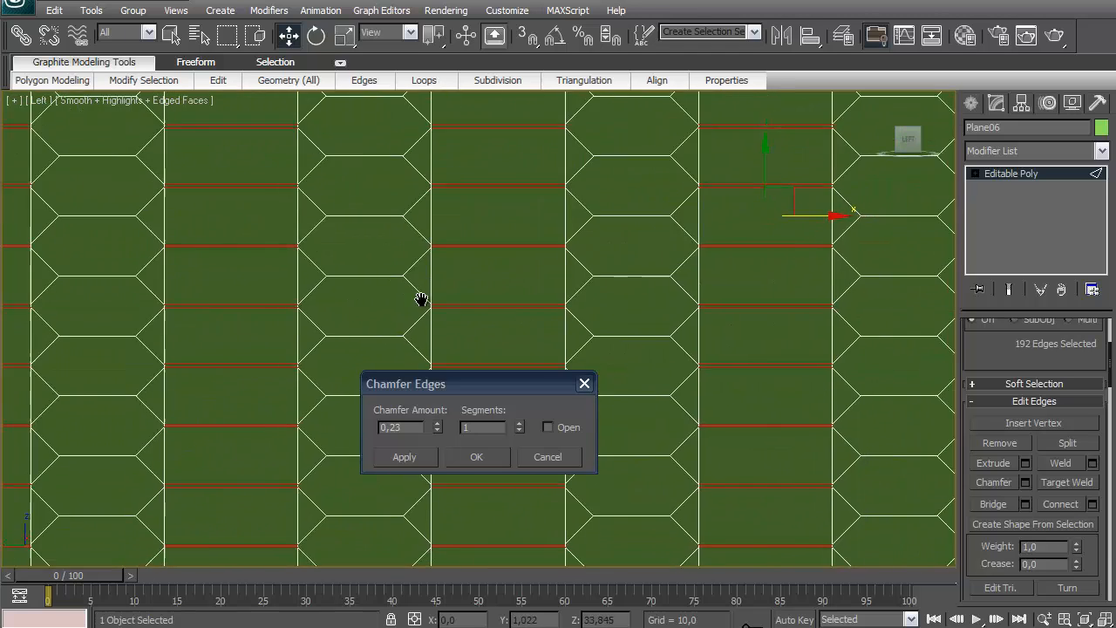
{"action": "left_click", "coordinate": [438, 425]}
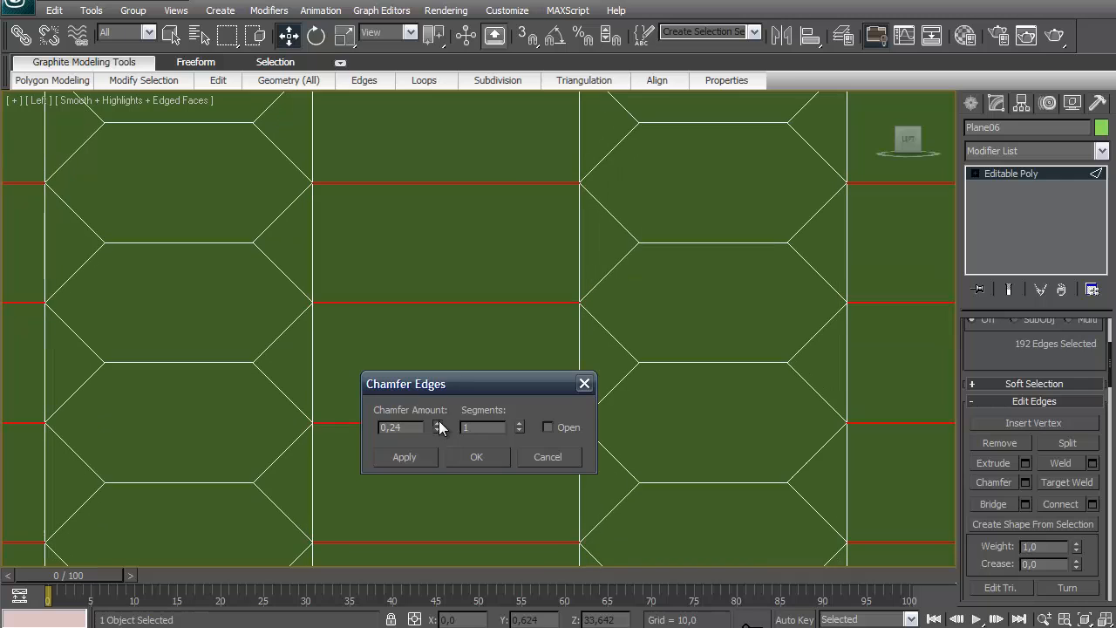
{"action": "scroll", "coordinate": [421, 289], "scroll_direction": "down", "scroll_amount": 8}
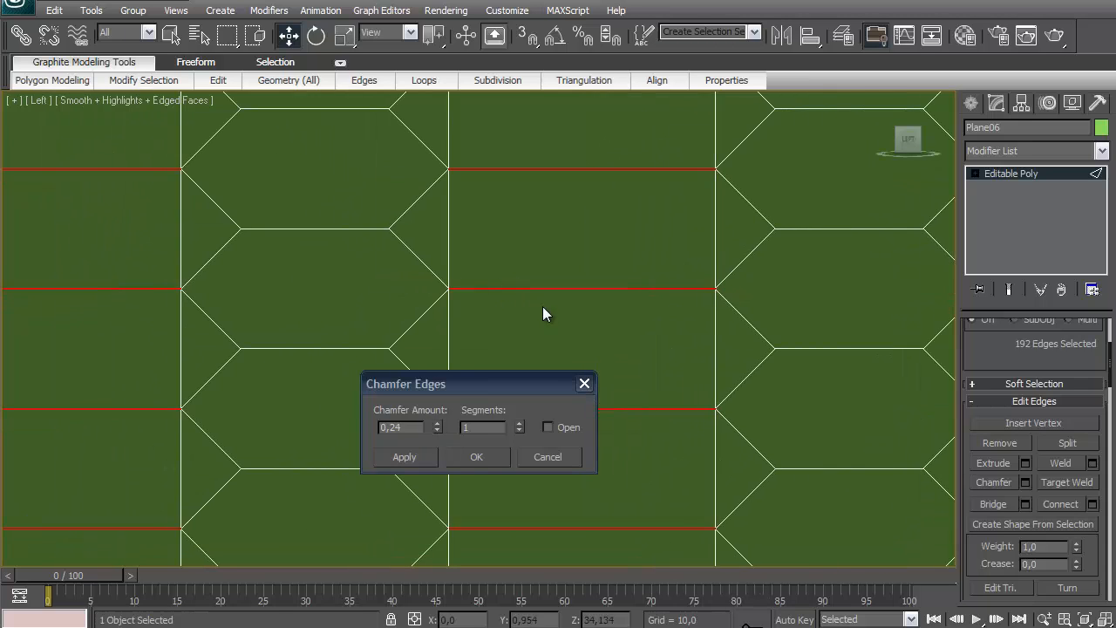
{"action": "scroll", "coordinate": [482, 324], "scroll_direction": "down", "scroll_amount": 2}
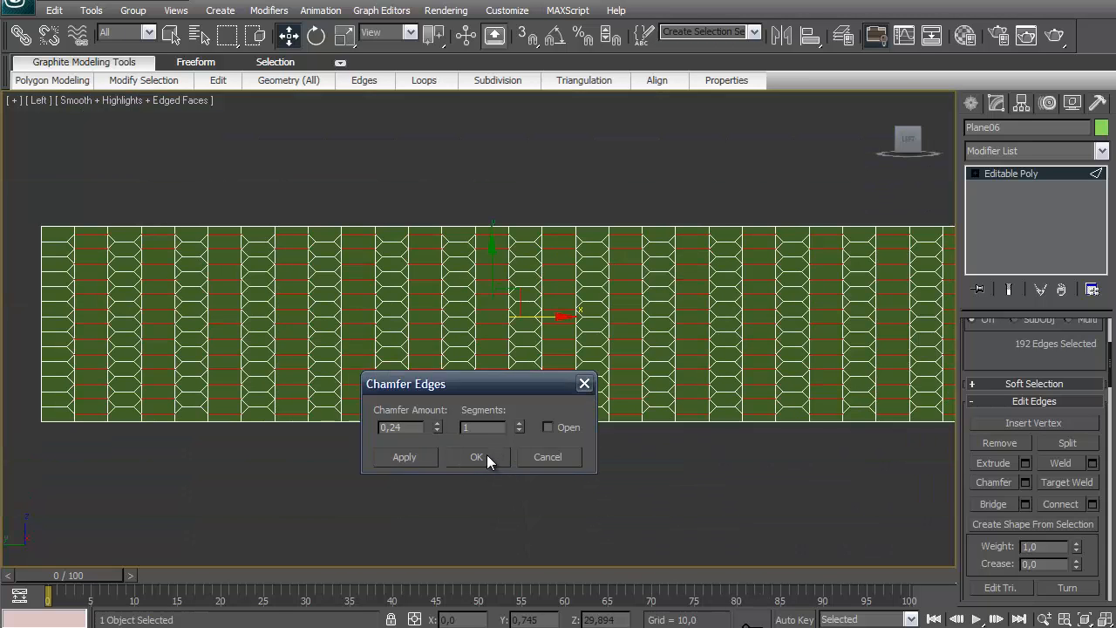
{"action": "left_click", "coordinate": [487, 454]}
Select all vertices of the chamfered grille plane and weld them with a threshold of 0.04
{"action": "middle_click_drag", "start_coordinate": [544, 418], "coordinate": [651, 404]}
{"action": "scroll", "coordinate": [624, 372], "scroll_direction": "down", "scroll_amount": 2}
{"action": "left_click", "coordinate": [976, 173]}
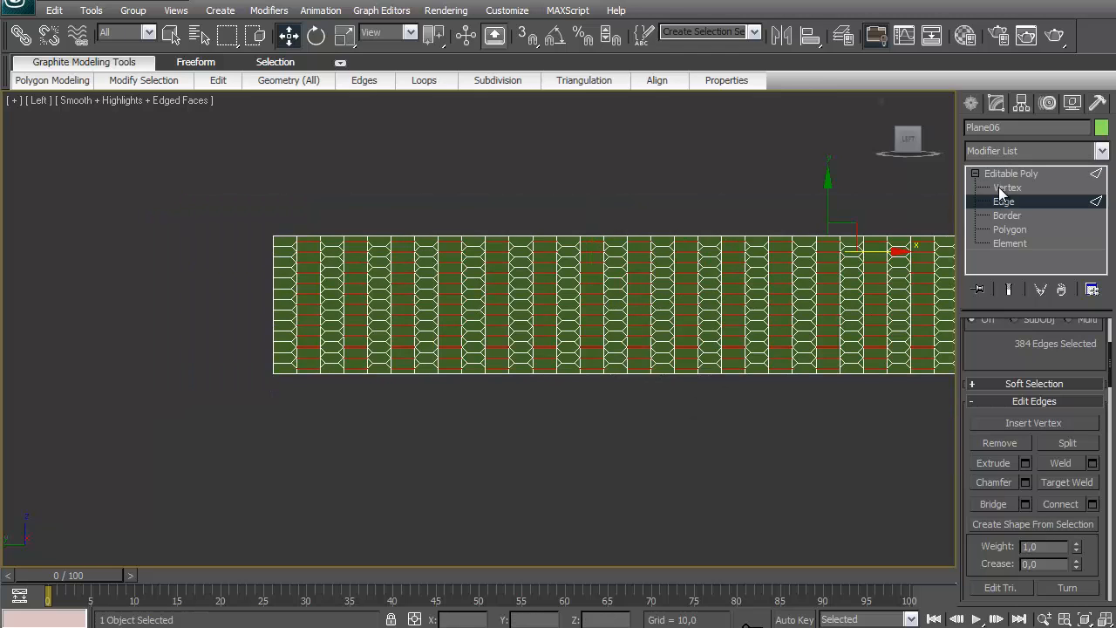
{"action": "left_click", "coordinate": [1003, 187]}
{"action": "middle_click_drag", "start_coordinate": [773, 273], "coordinate": [380, 271]}
{"action": "scroll", "coordinate": [437, 319], "scroll_direction": "down", "scroll_amount": 2}
{"action": "middle_click_drag", "start_coordinate": [437, 319], "coordinate": [654, 366]}
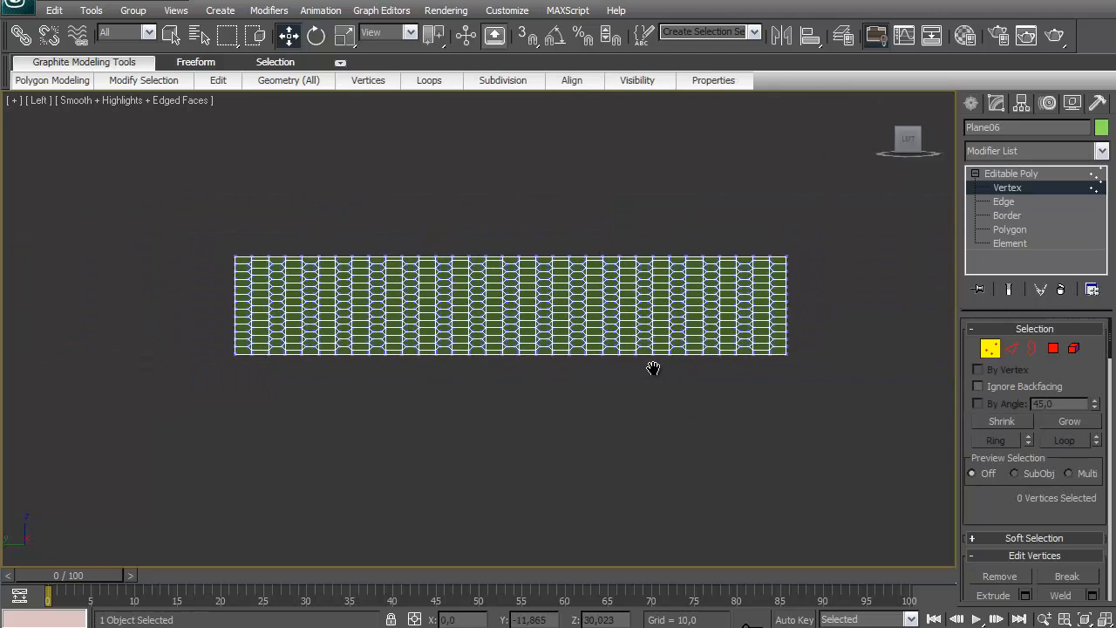
{"action": "left_click_drag", "start_coordinate": [809, 397], "coordinate": [48, 177]}
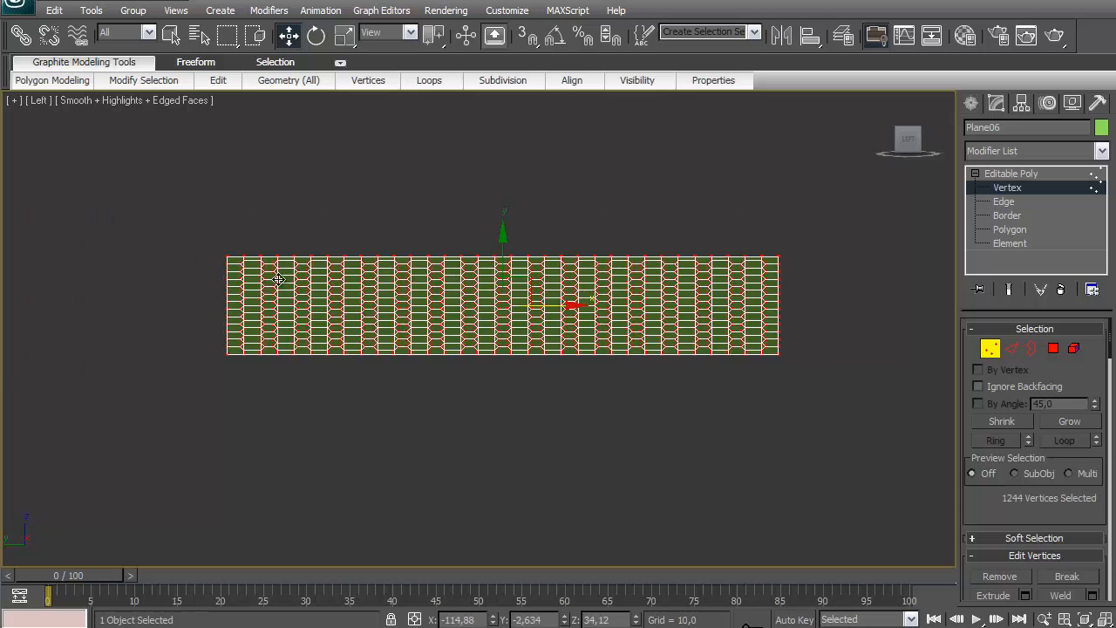
{"action": "scroll", "coordinate": [307, 294], "scroll_direction": "up", "scroll_amount": 3}
{"action": "scroll", "coordinate": [1028, 528], "scroll_direction": "down", "scroll_amount": 3}
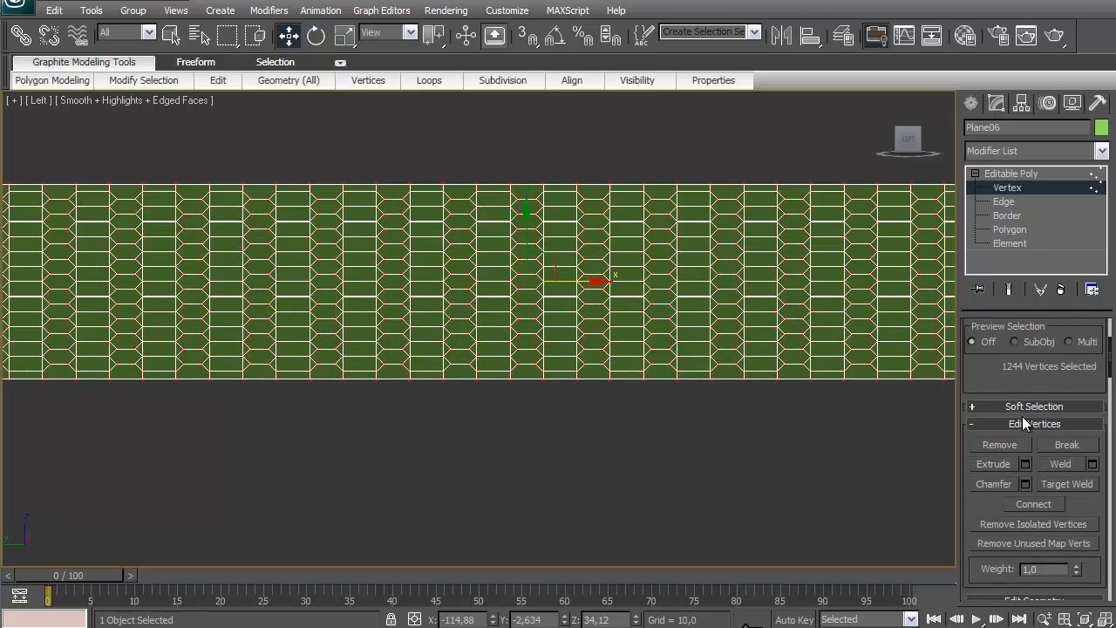
{"action": "left_click", "coordinate": [1093, 464]}
{"action": "scroll", "coordinate": [508, 256], "scroll_direction": "up", "scroll_amount": 6}
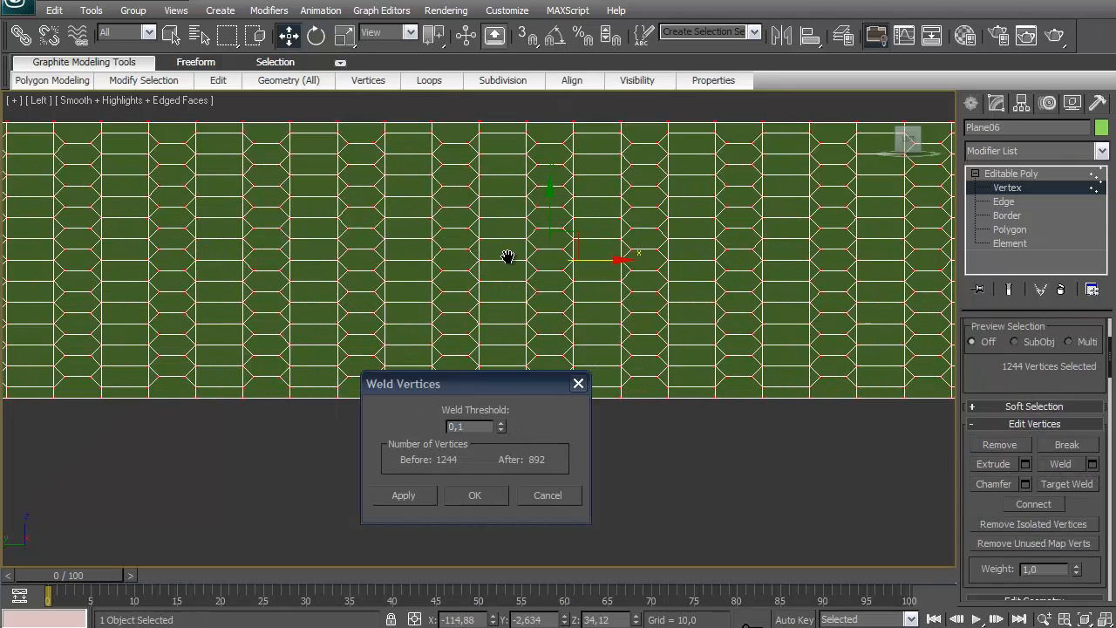
{"action": "scroll", "coordinate": [514, 306], "scroll_direction": "up", "scroll_amount": 5}
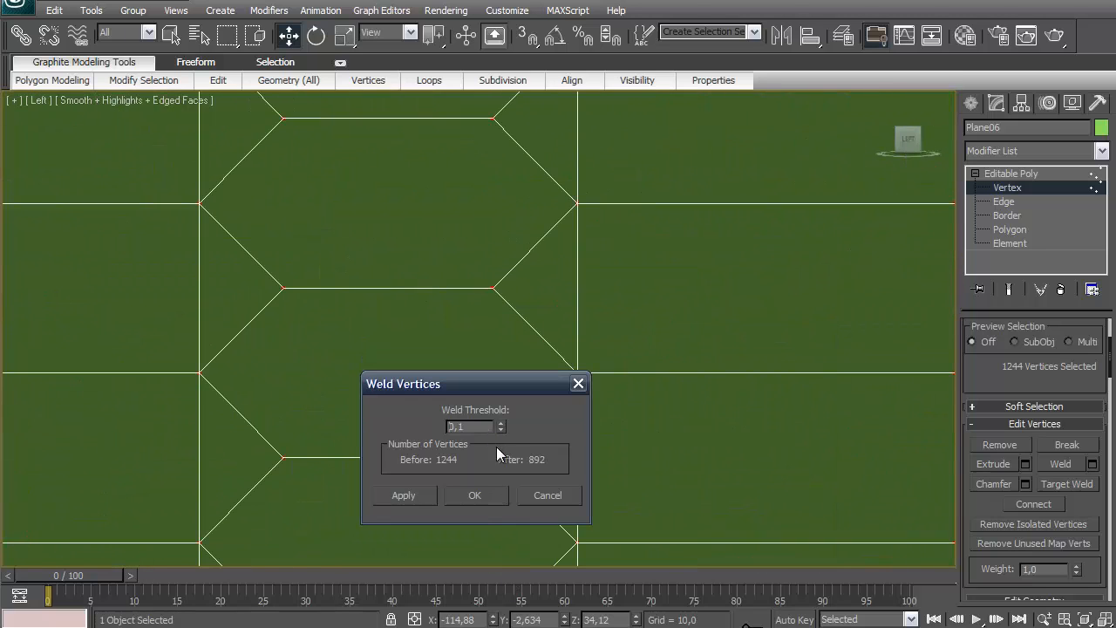
{"action": "left_click_drag", "start_coordinate": [503, 429], "coordinate": [502, 510]}
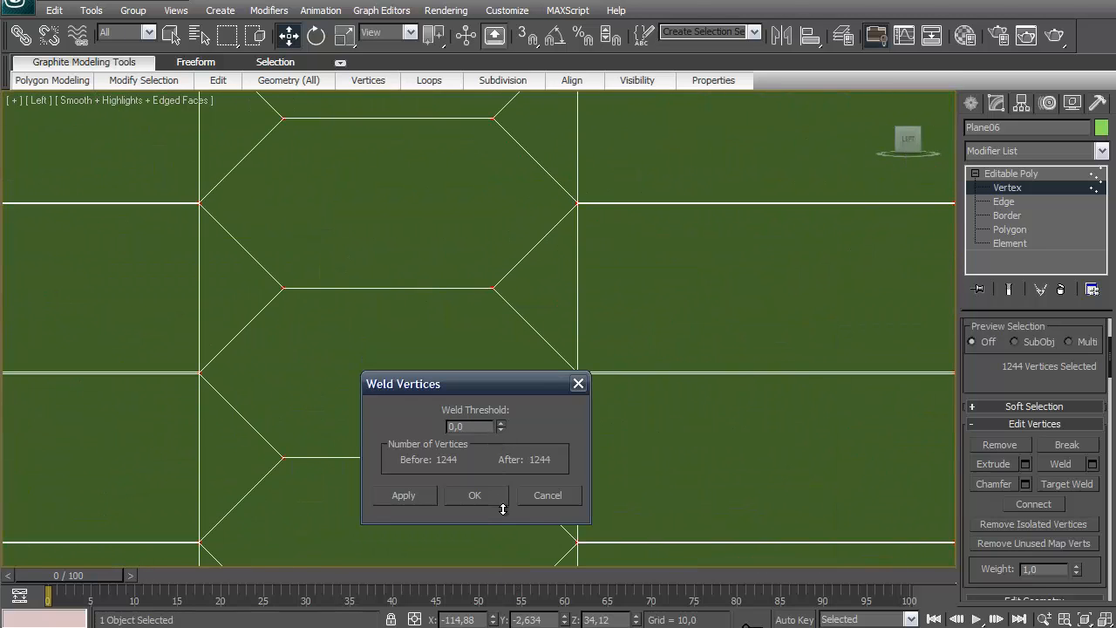
{"action": "left_click", "coordinate": [500, 425]}
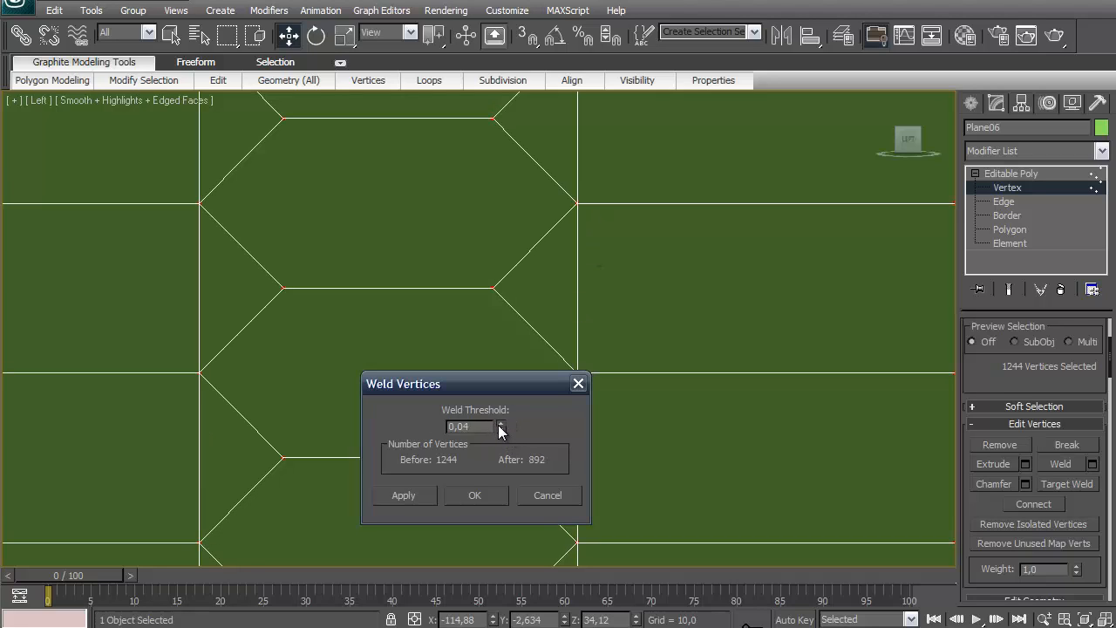
{"action": "left_click", "coordinate": [485, 495]}
Remove the interior vertical edges along both sides of the grille plane's second column, leaving the outer border edges in place
{"action": "scroll", "coordinate": [637, 291], "scroll_direction": "down", "scroll_amount": 12}
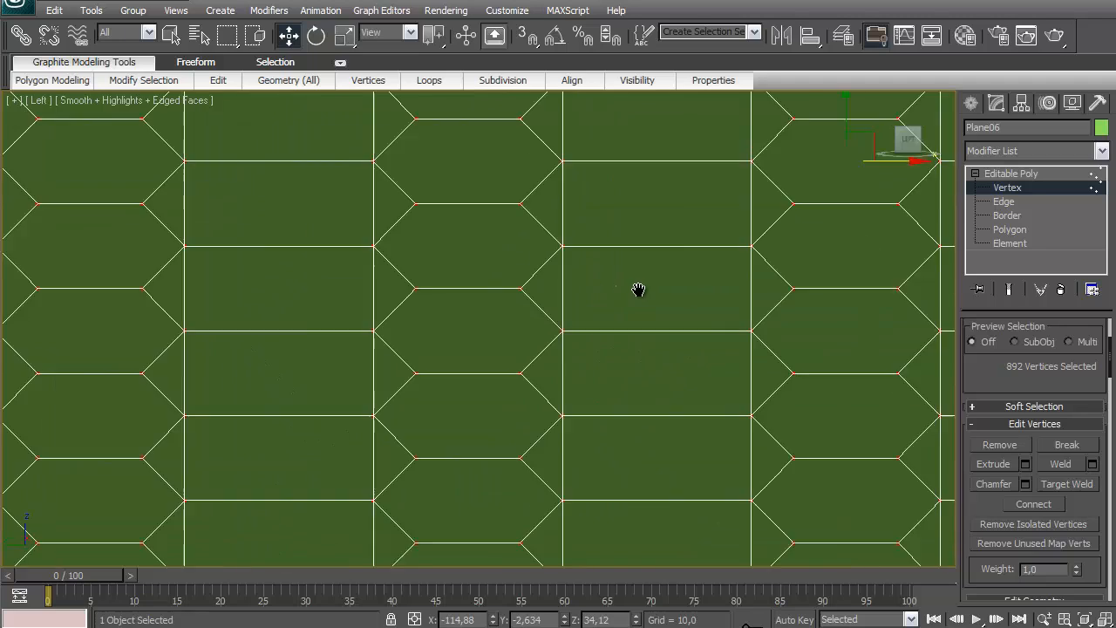
{"action": "middle_click_drag", "start_coordinate": [611, 299], "coordinate": [887, 294]}
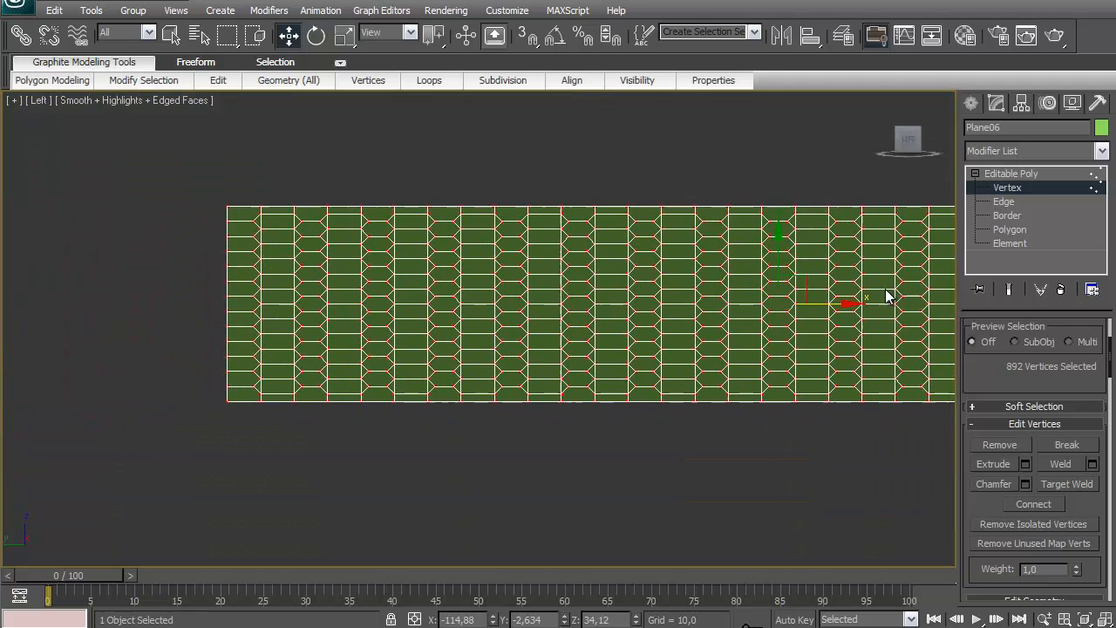
{"action": "middle_click_drag", "start_coordinate": [223, 212], "coordinate": [379, 269]}
{"action": "scroll", "coordinate": [375, 266], "scroll_direction": "up", "scroll_amount": 4}
{"action": "scroll", "coordinate": [370, 264], "scroll_direction": "down", "scroll_amount": 4}
{"action": "scroll", "coordinate": [339, 244], "scroll_direction": "up", "scroll_amount": 2}
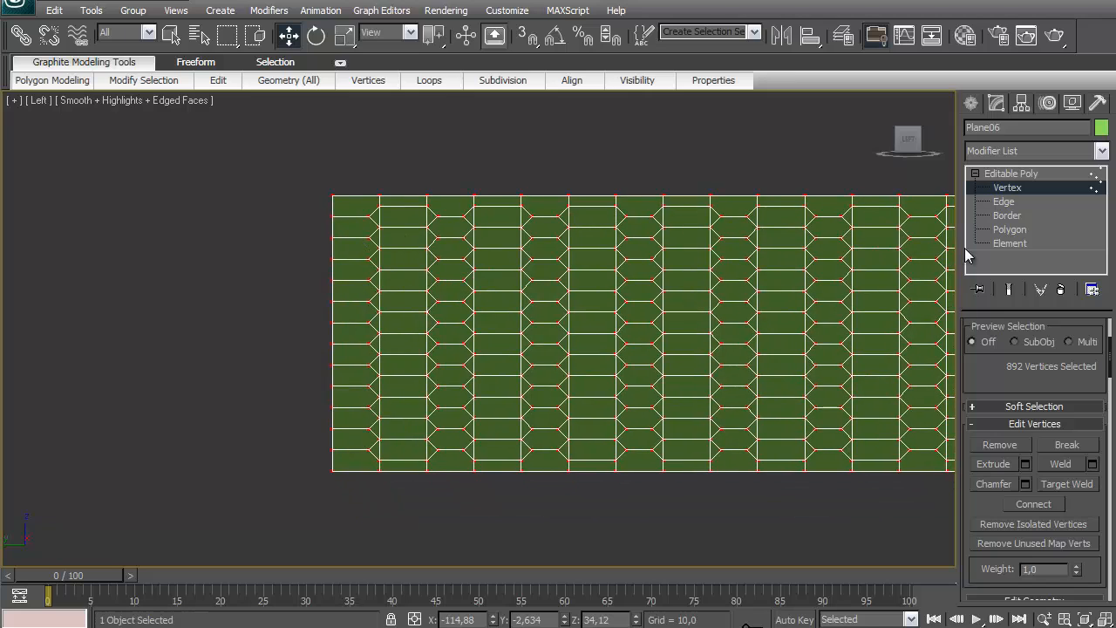
{"action": "left_click", "coordinate": [1004, 202]}
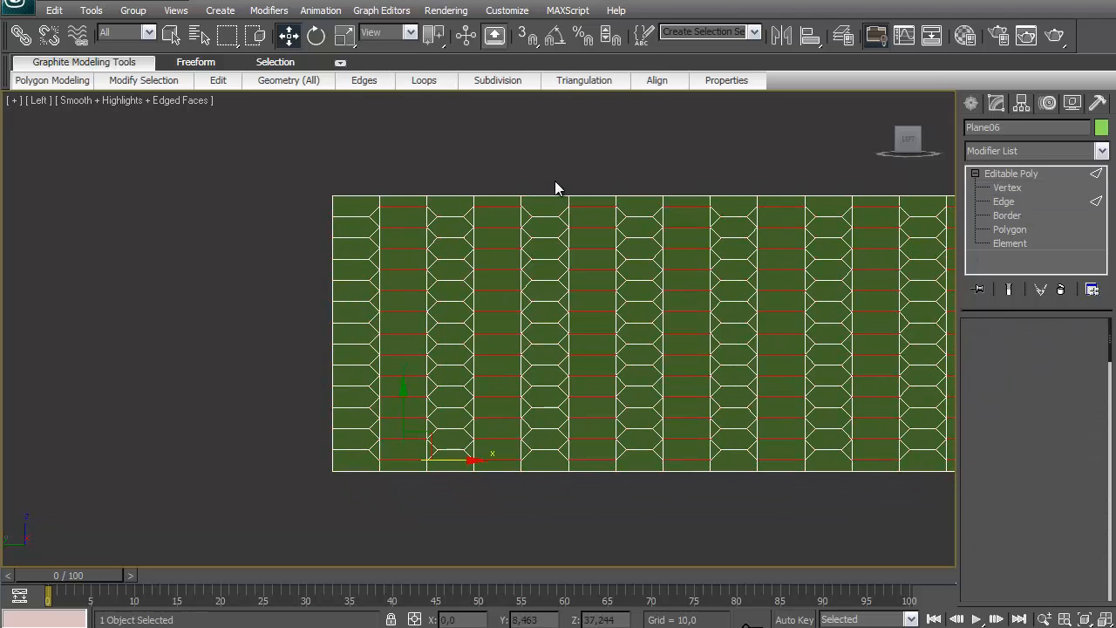
{"action": "left_click", "coordinate": [381, 217]}
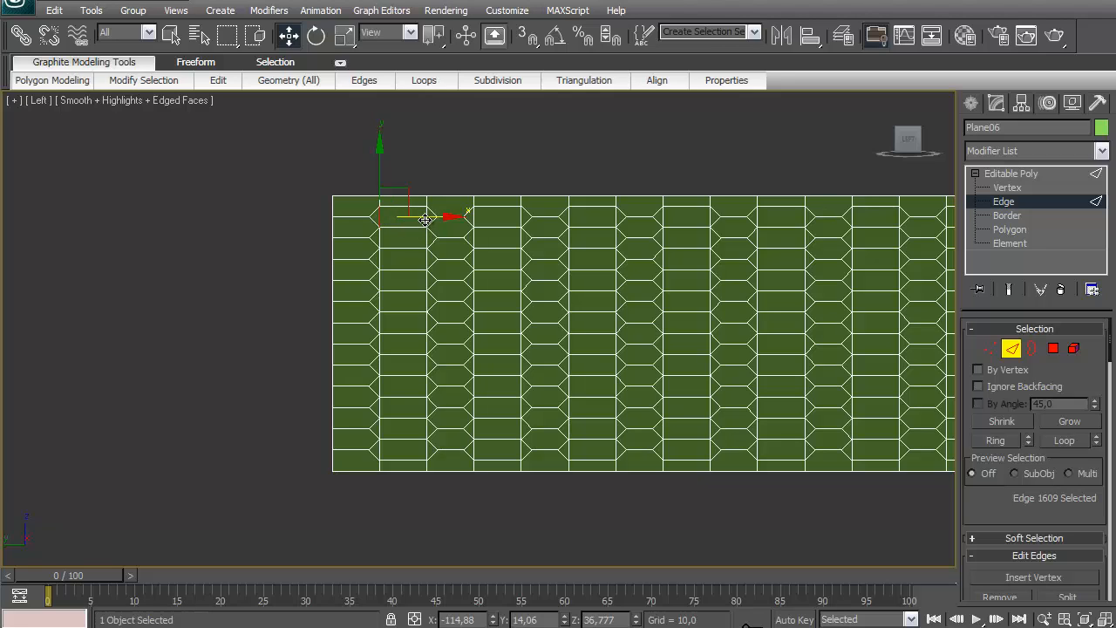
{"action": "key", "text": "Delete"}
{"action": "key", "text": "ctrl+z"}
{"action": "left_click", "coordinate": [427, 215], "text": "ctrl"}
{"action": "left_click", "coordinate": [426, 237], "text": "ctrl"}
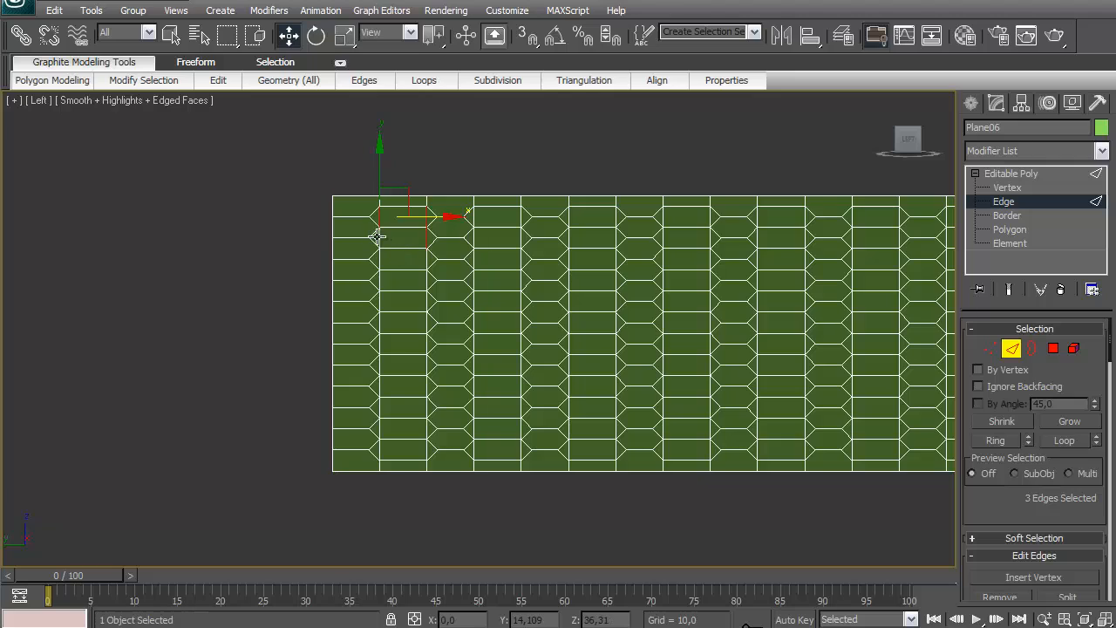
{"action": "left_click", "coordinate": [377, 237], "text": "ctrl"}
{"action": "left_click", "coordinate": [380, 252], "text": "ctrl"}
{"action": "left_click", "coordinate": [427, 255], "text": "ctrl"}
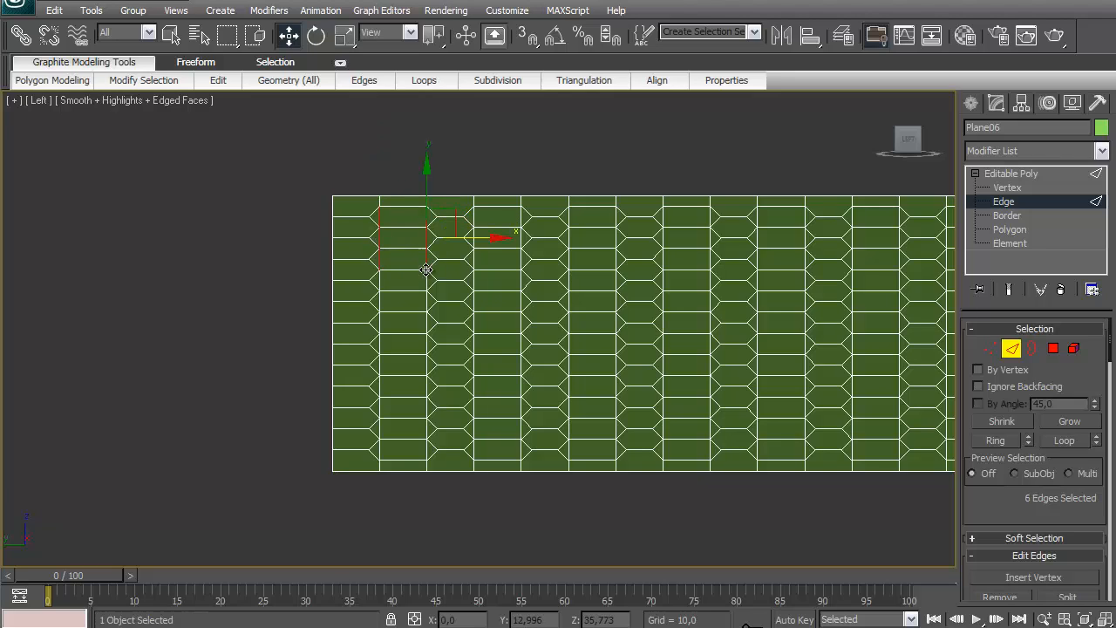
{"action": "left_click", "coordinate": [425, 279], "text": "ctrl"}
{"action": "left_click", "coordinate": [379, 279], "text": "ctrl"}
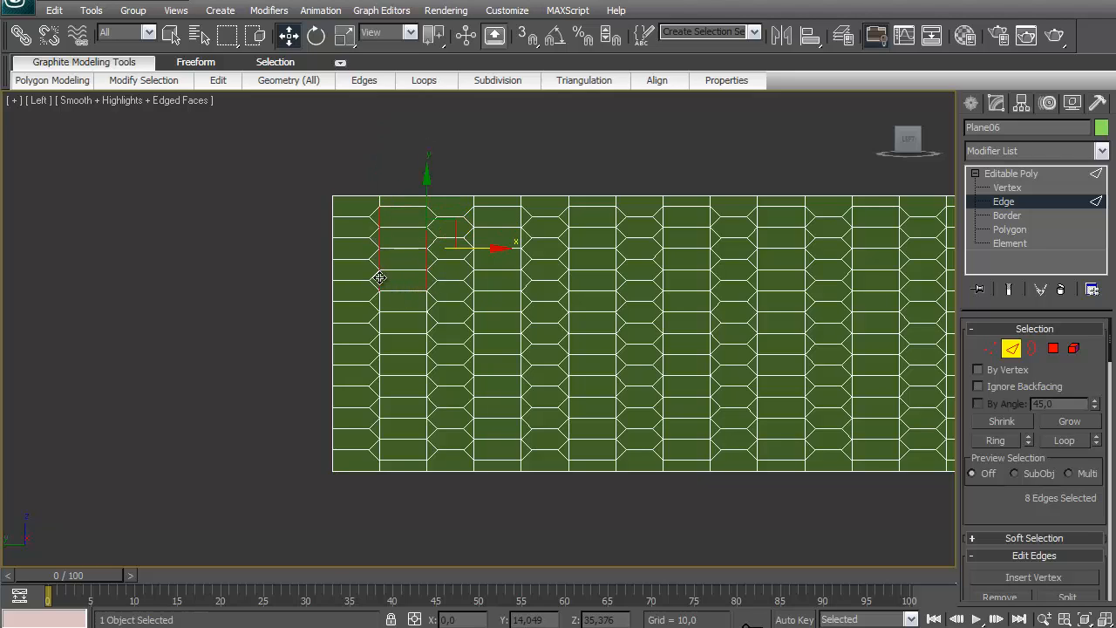
{"action": "left_click", "coordinate": [380, 297], "text": "ctrl"}
{"action": "left_click", "coordinate": [427, 306], "text": "ctrl"}
{"action": "left_click", "coordinate": [420, 337], "text": "ctrl"}
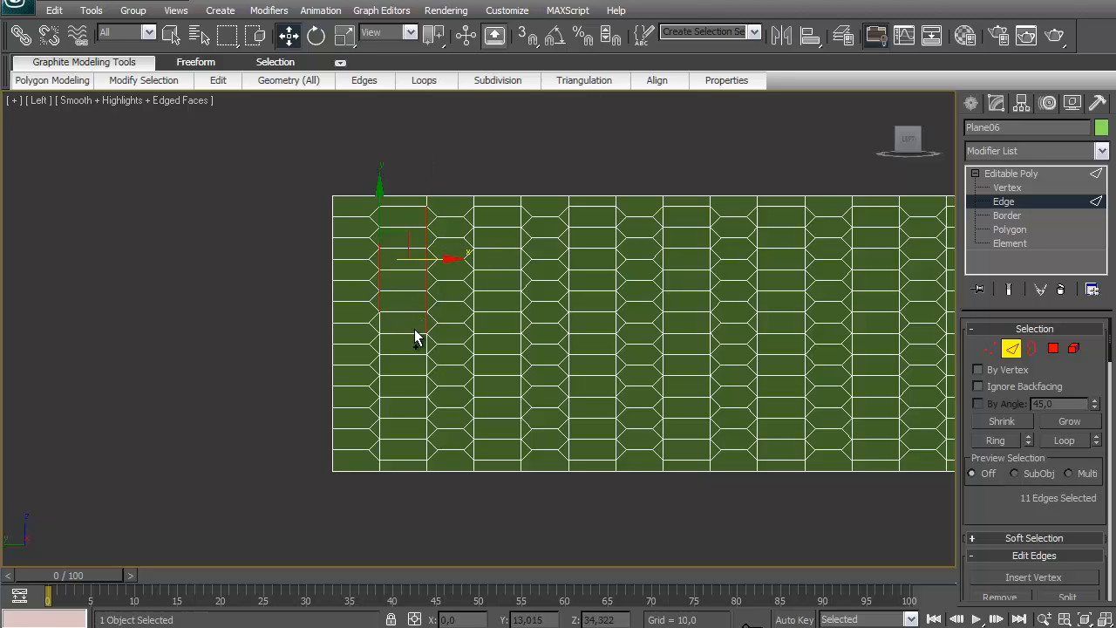
{"action": "left_click", "coordinate": [380, 321], "text": "ctrl"}
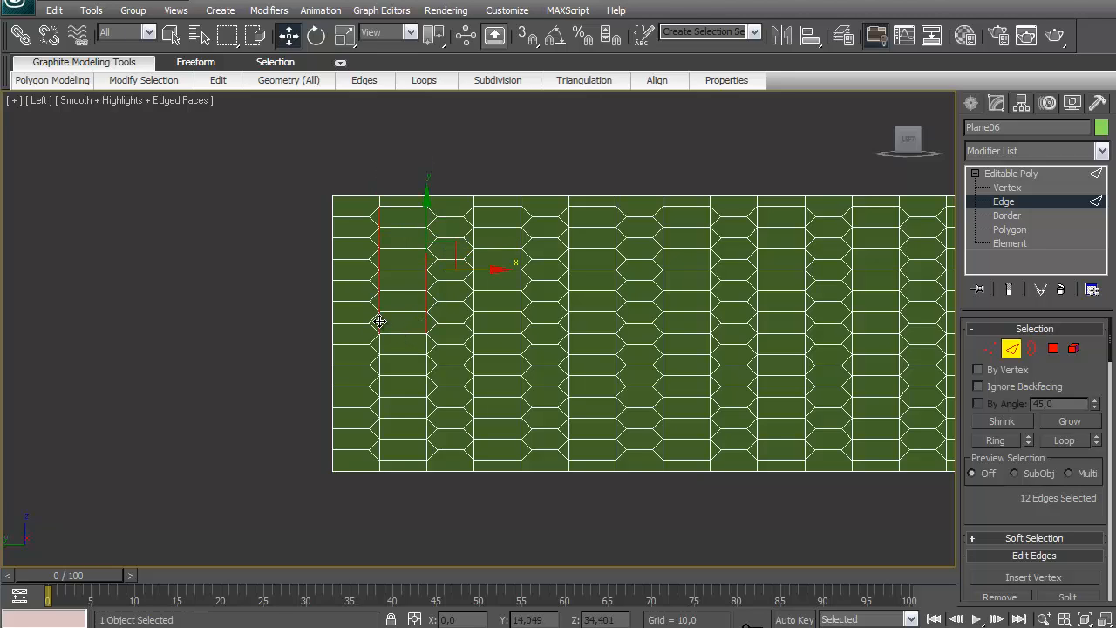
{"action": "left_click", "coordinate": [426, 350], "text": "ctrl"}
{"action": "left_click", "coordinate": [422, 368], "text": "ctrl"}
{"action": "left_click", "coordinate": [379, 359], "text": "ctrl"}
{"action": "left_click", "coordinate": [380, 369], "text": "ctrl"}
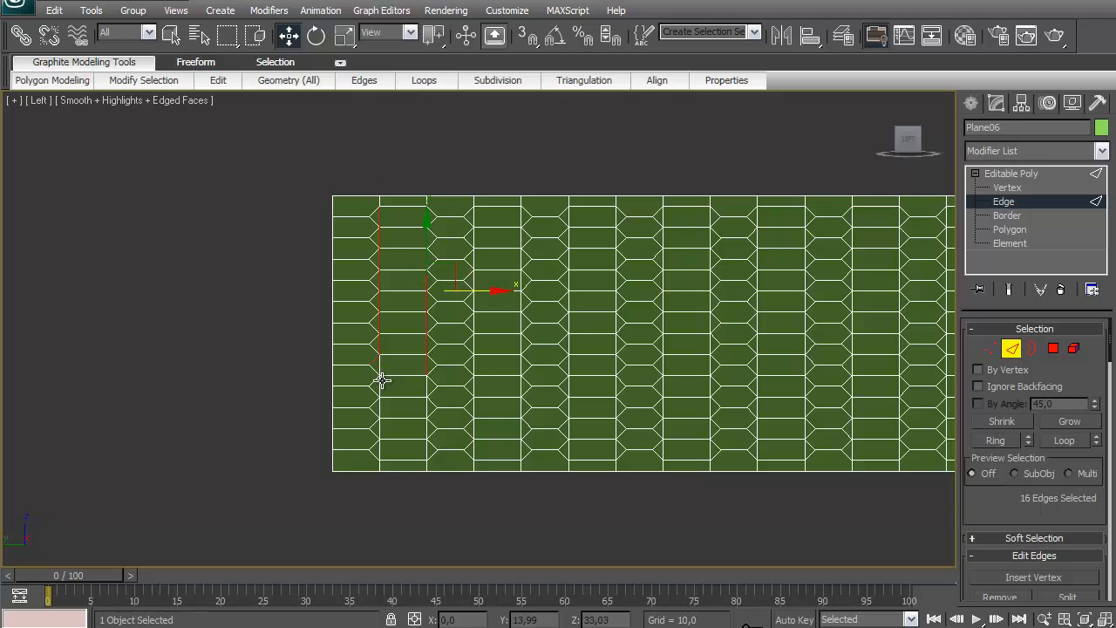
{"action": "left_click", "coordinate": [380, 361], "text": "ctrl"}
{"action": "left_click", "coordinate": [380, 369], "text": "ctrl"}
{"action": "left_click_drag", "start_coordinate": [378, 388], "coordinate": [395, 389], "text": "ctrl"}
{"action": "key", "text": "ctrl+z"}
{"action": "left_click", "coordinate": [375, 385]}
{"action": "left_click", "coordinate": [170, 34]}
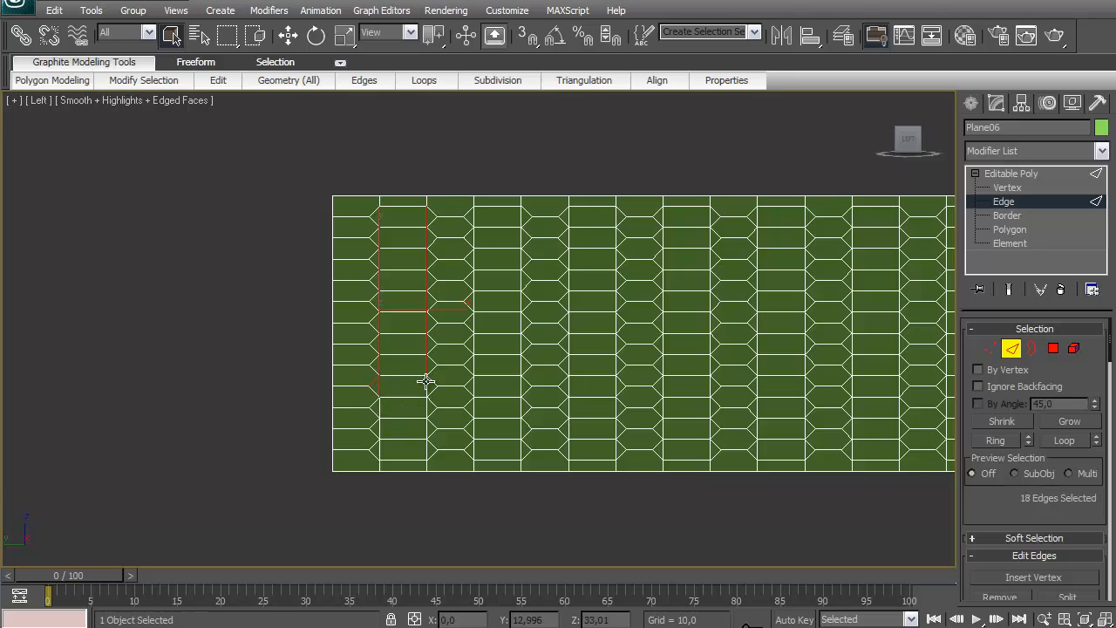
{"action": "left_click", "coordinate": [425, 386], "text": "ctrl"}
{"action": "left_click", "coordinate": [380, 406], "text": "ctrl"}
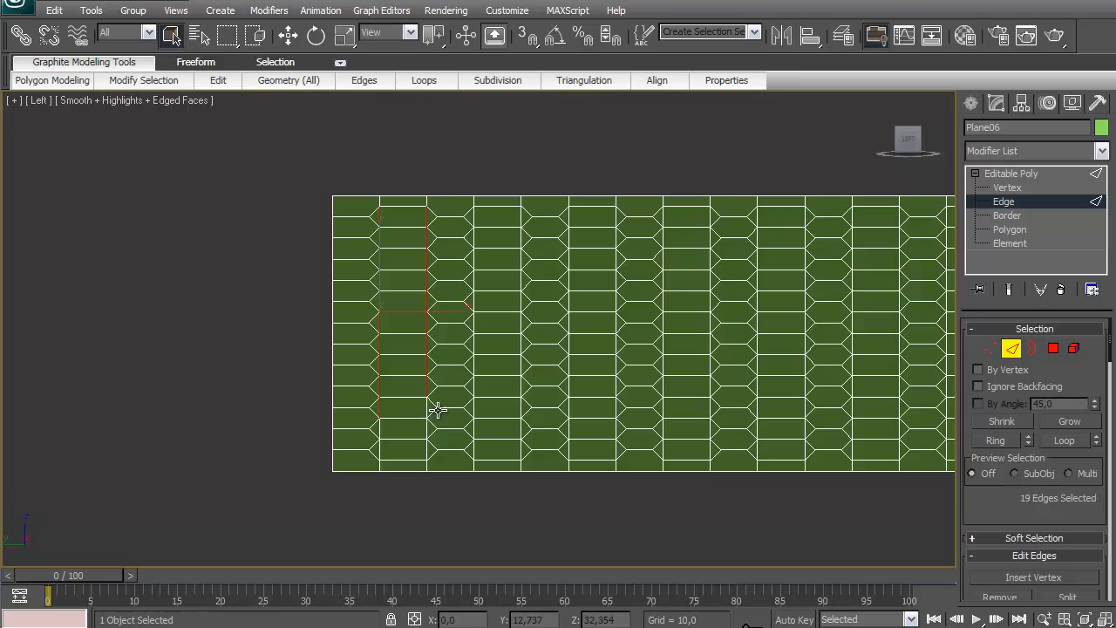
{"action": "left_click", "coordinate": [427, 429], "text": "ctrl"}
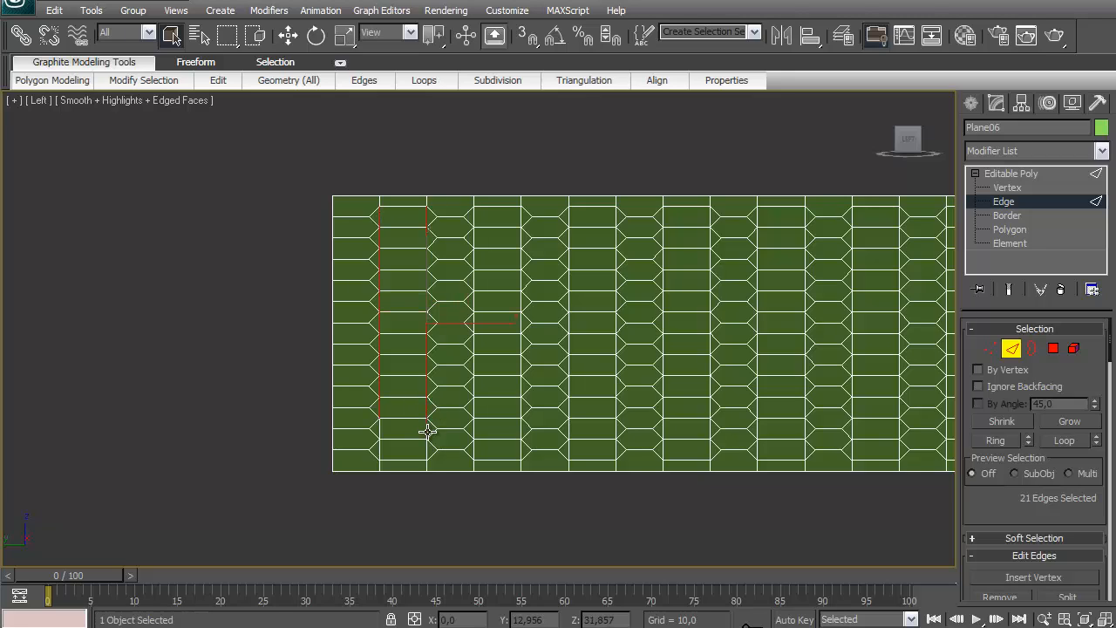
{"action": "left_click", "coordinate": [380, 435], "text": "ctrl"}
{"action": "left_click", "coordinate": [381, 446], "text": "ctrl"}
{"action": "middle_click_drag", "start_coordinate": [535, 305], "coordinate": [508, 282]}
{"action": "key", "text": "BackSpace"}
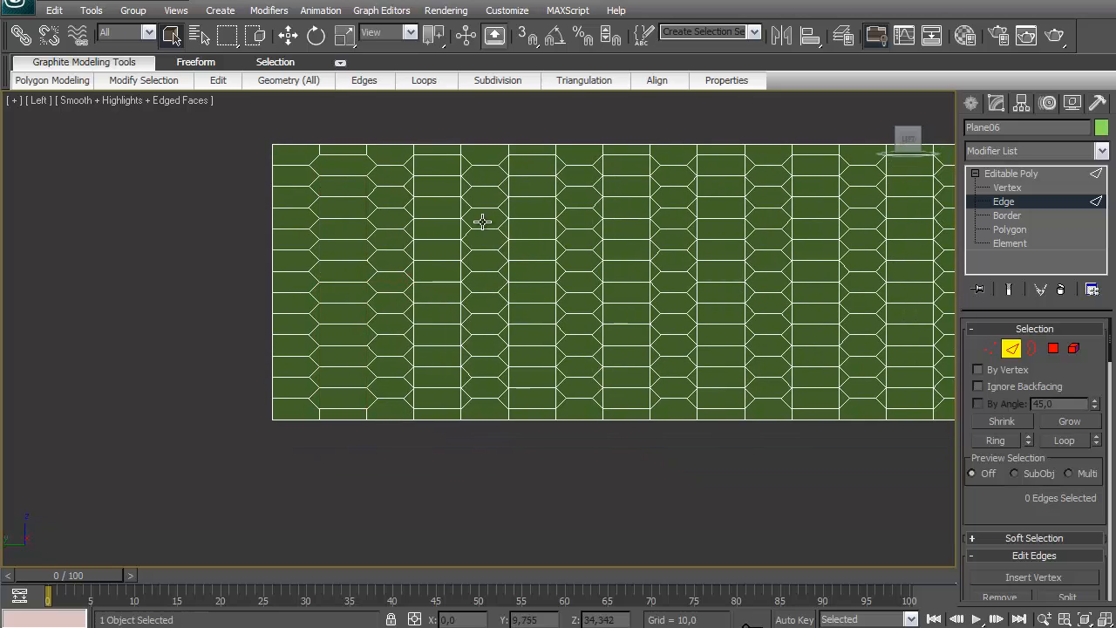
Remove the interior vertical edges along both sides of the grille plane's fourth column to join its cells into hexagons
{"action": "left_click", "coordinate": [415, 165]}
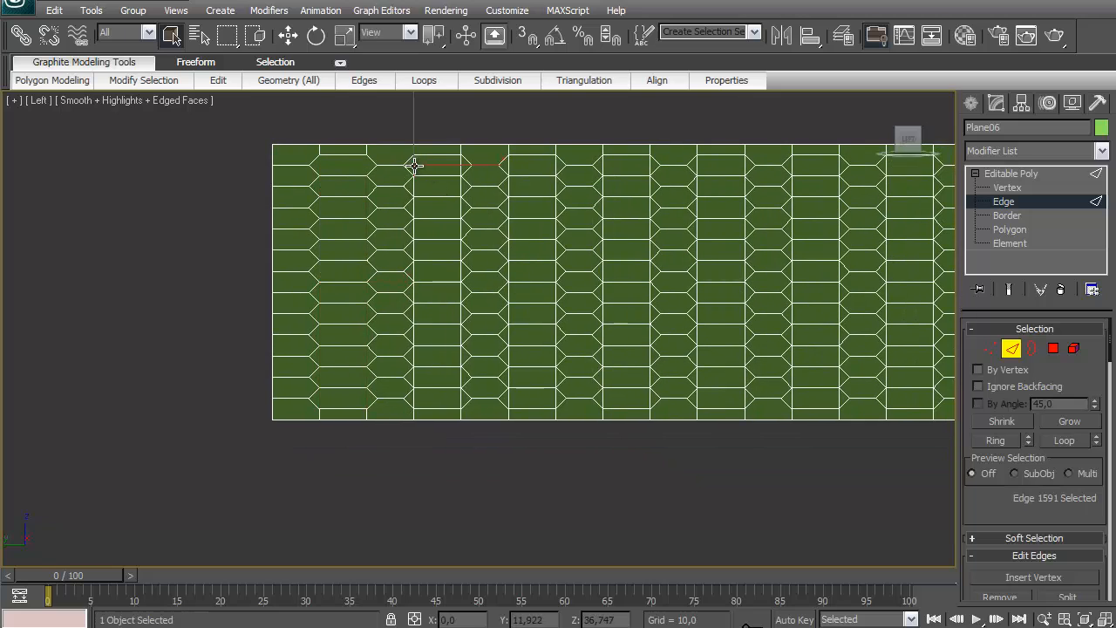
{"action": "left_click", "coordinate": [459, 163], "text": "ctrl"}
{"action": "left_click", "coordinate": [411, 186], "text": "ctrl"}
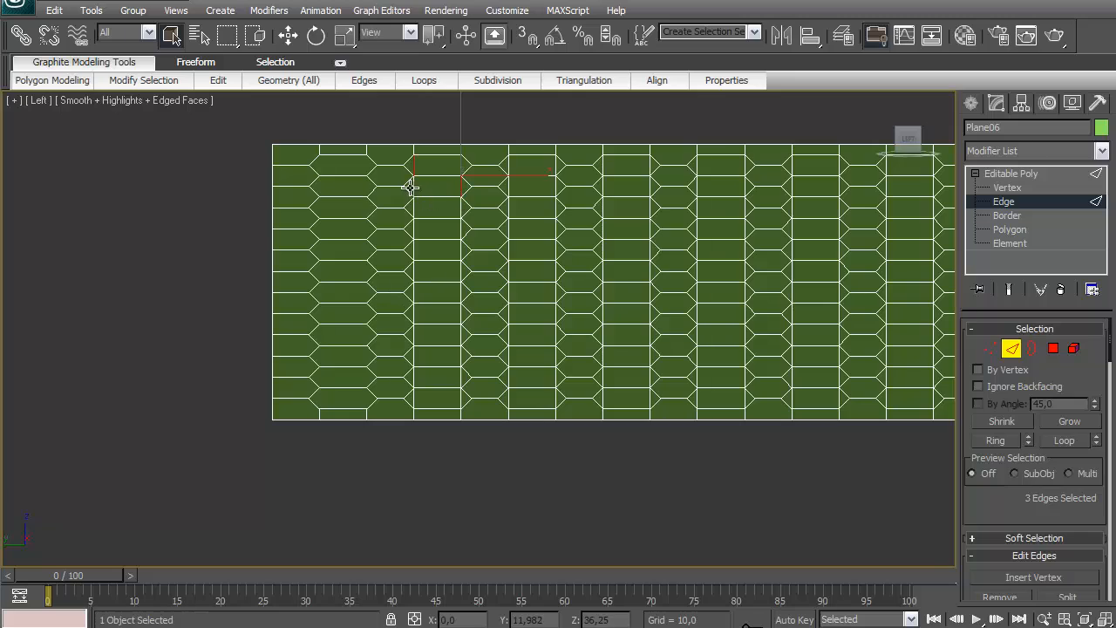
{"action": "left_click", "coordinate": [414, 187], "text": "alt"}
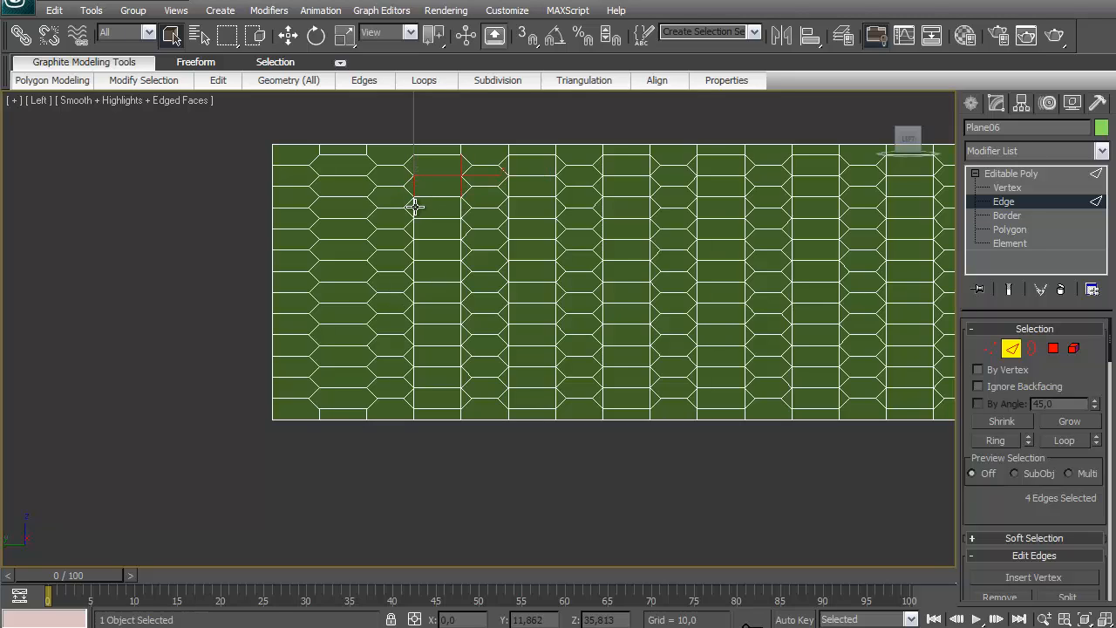
{"action": "left_click", "coordinate": [415, 207], "text": "ctrl"}
{"action": "left_click", "coordinate": [460, 206], "text": "ctrl"}
{"action": "left_click", "coordinate": [463, 227], "text": "ctrl"}
{"action": "left_click", "coordinate": [415, 237], "text": "ctrl"}
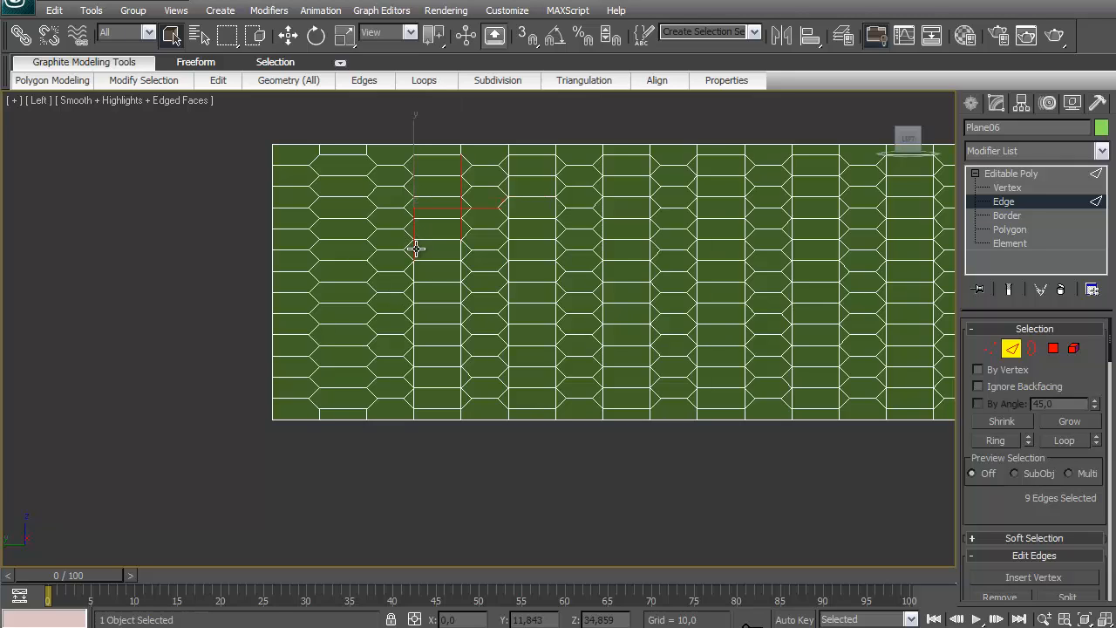
{"action": "left_click", "coordinate": [461, 270], "text": "ctrl"}
{"action": "left_click", "coordinate": [414, 272], "text": "ctrl"}
{"action": "left_click", "coordinate": [414, 292], "text": "ctrl"}
{"action": "left_click", "coordinate": [460, 294], "text": "ctrl"}
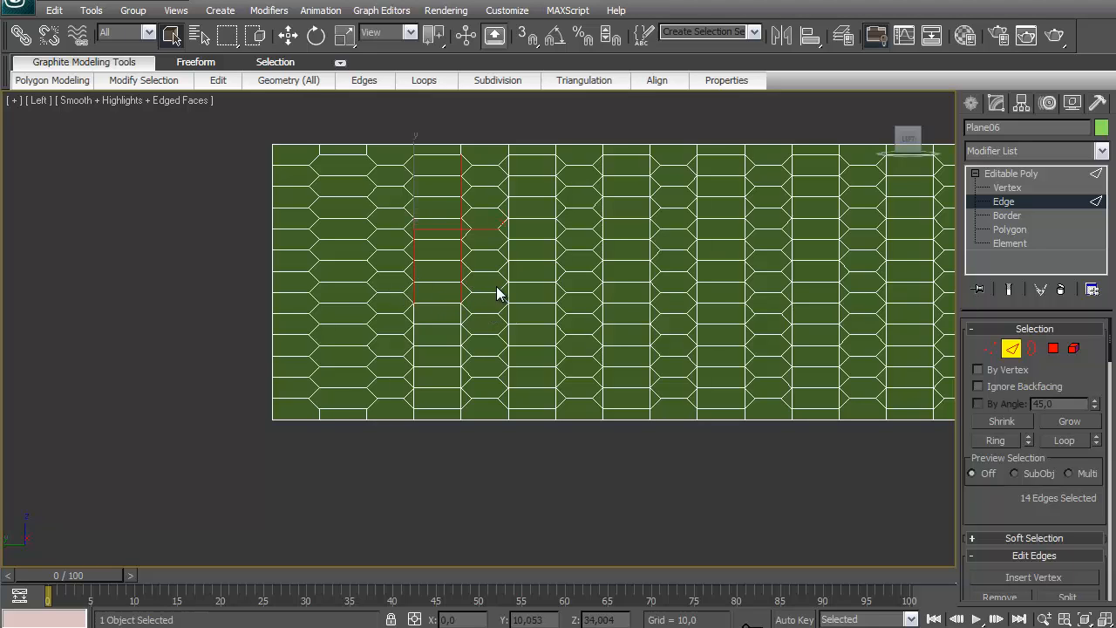
{"action": "middle_click_drag", "start_coordinate": [588, 261], "coordinate": [509, 302]}
{"action": "key", "text": "BackSpace"}
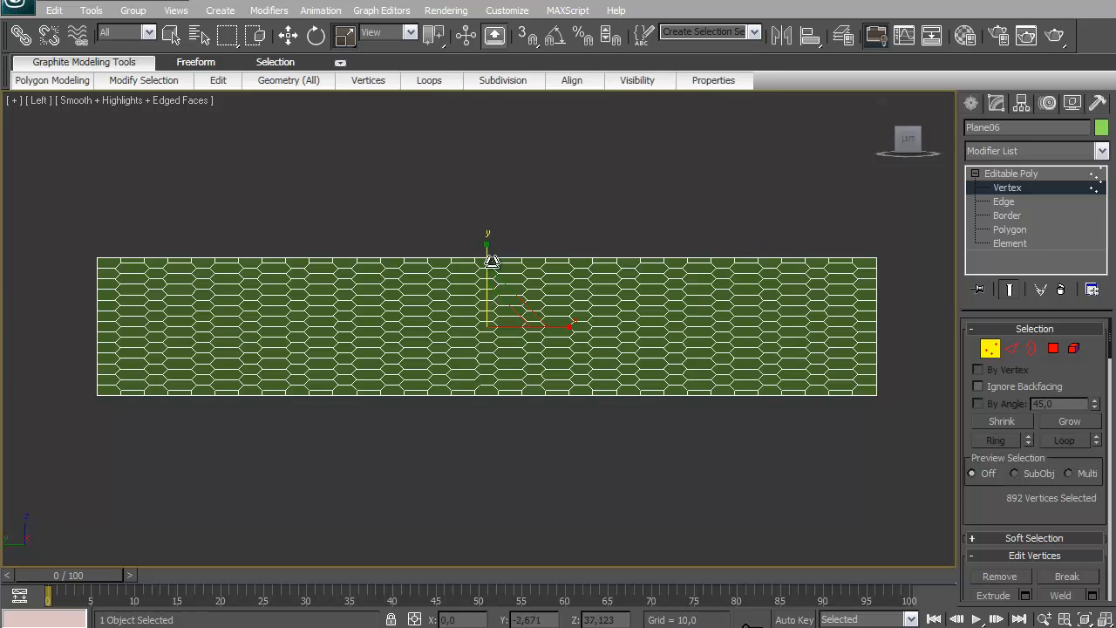
Move the left border and first zigzag column of the grille plane's vertices horizontally inward to narrow the first column of stretched hexagons
{"action": "middle_click_drag", "start_coordinate": [491, 259], "coordinate": [526, 259]}
{"action": "scroll", "coordinate": [471, 277], "scroll_direction": "up", "scroll_amount": 2}
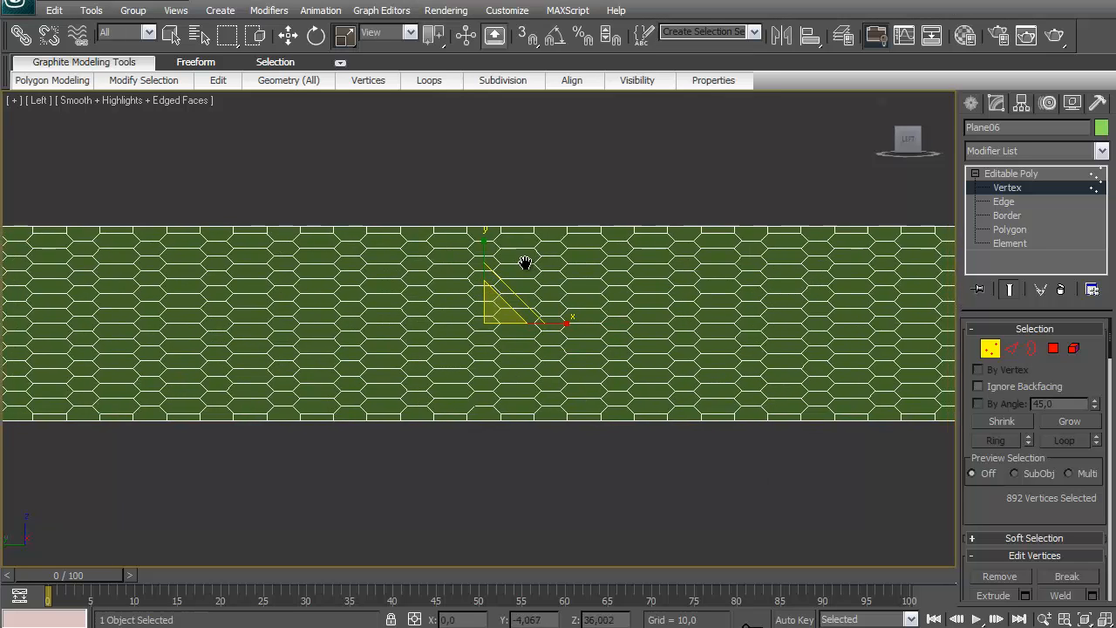
{"action": "scroll", "coordinate": [576, 267], "scroll_direction": "down", "scroll_amount": 2}
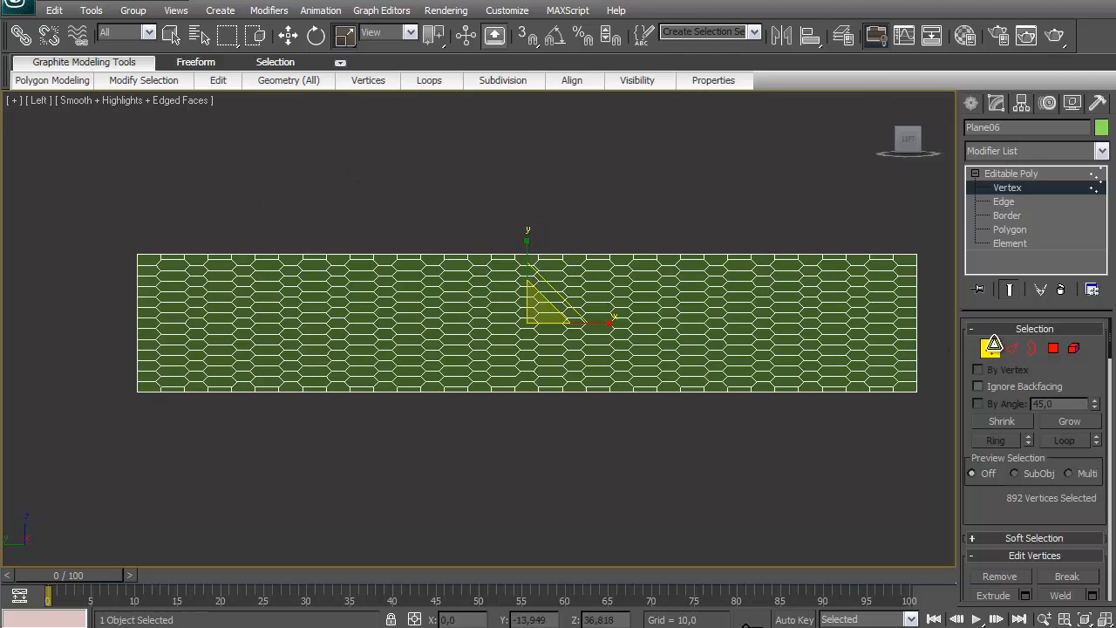
{"action": "left_click", "coordinate": [1009, 341]}
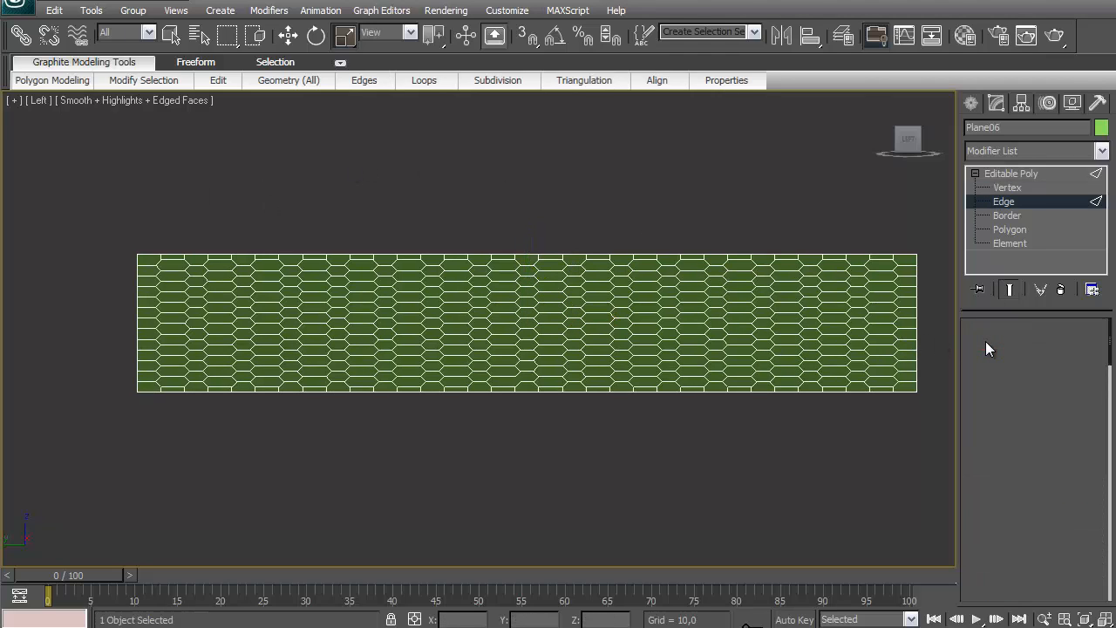
{"action": "key", "text": "1"}
{"action": "key", "text": "w"}
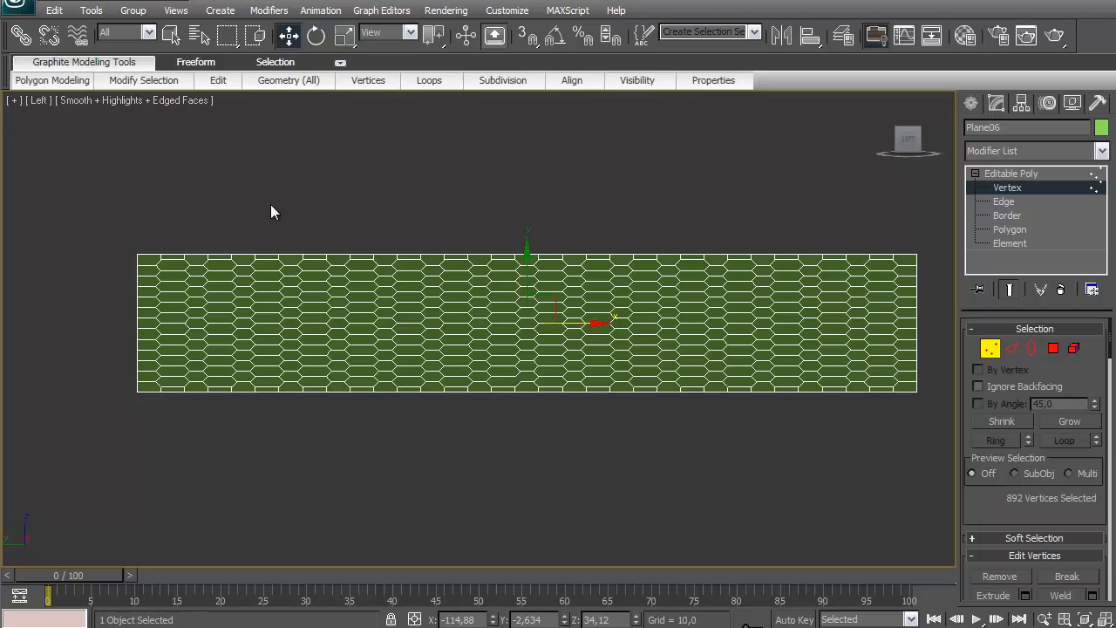
{"action": "middle_click_drag", "start_coordinate": [271, 211], "coordinate": [357, 212]}
{"action": "left_click_drag", "start_coordinate": [196, 233], "coordinate": [272, 380]}
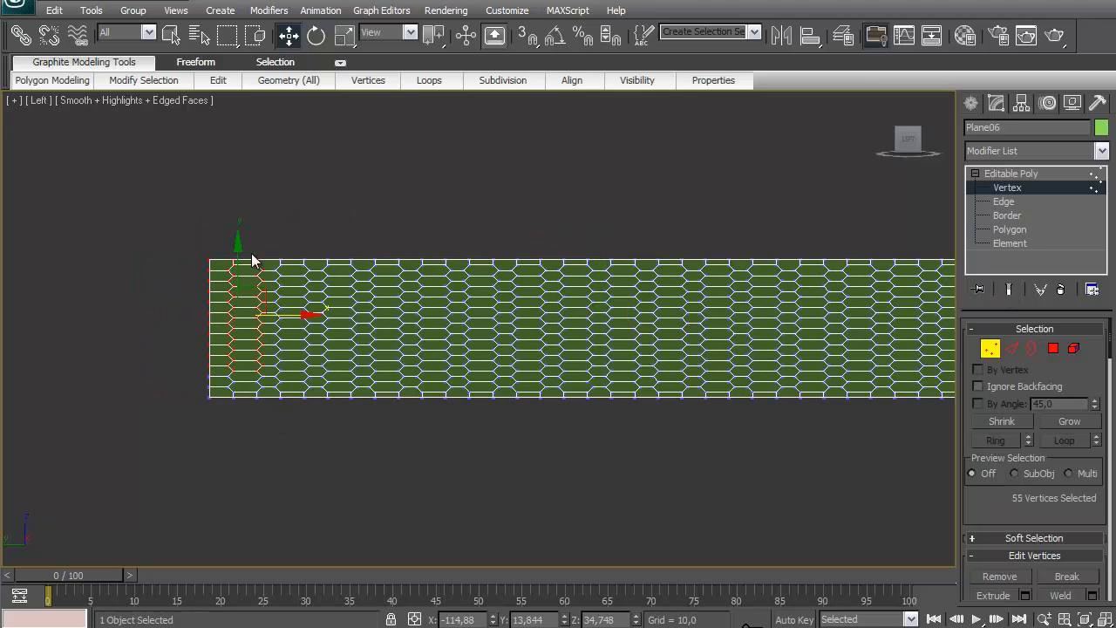
{"action": "middle_click_drag", "start_coordinate": [304, 246], "coordinate": [398, 217]}
{"action": "scroll", "coordinate": [398, 217], "scroll_direction": "up", "scroll_amount": 2}
{"action": "middle_click_drag", "start_coordinate": [314, 335], "coordinate": [309, 267]}
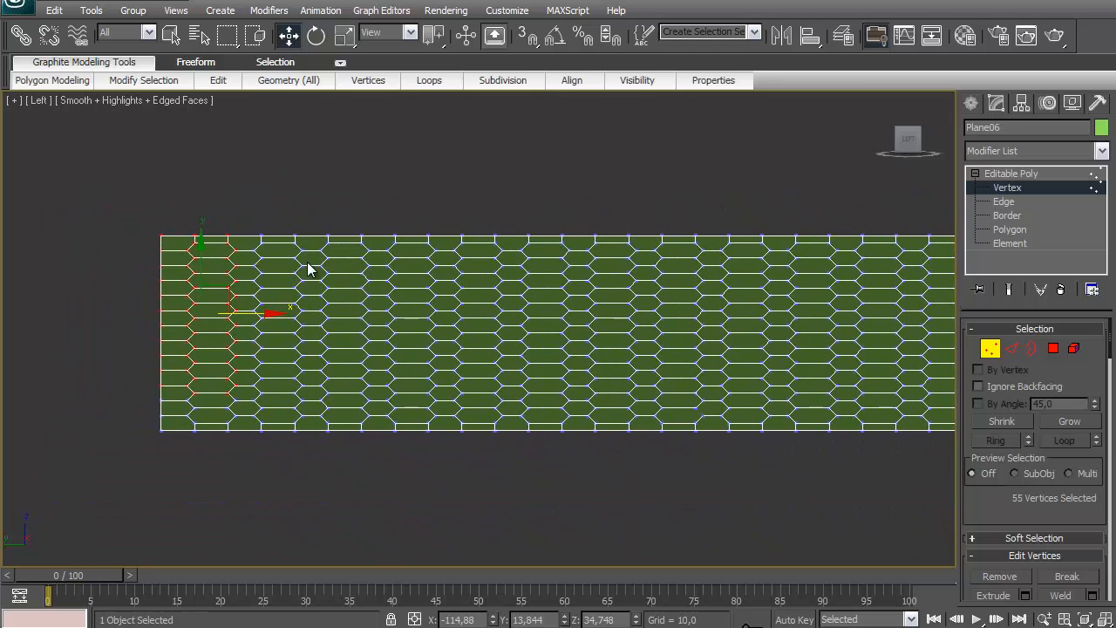
{"action": "left_click_drag", "start_coordinate": [123, 198], "coordinate": [207, 449]}
{"action": "left_click_drag", "start_coordinate": [241, 334], "coordinate": [256, 334]}
{"action": "left_click", "coordinate": [236, 256]}
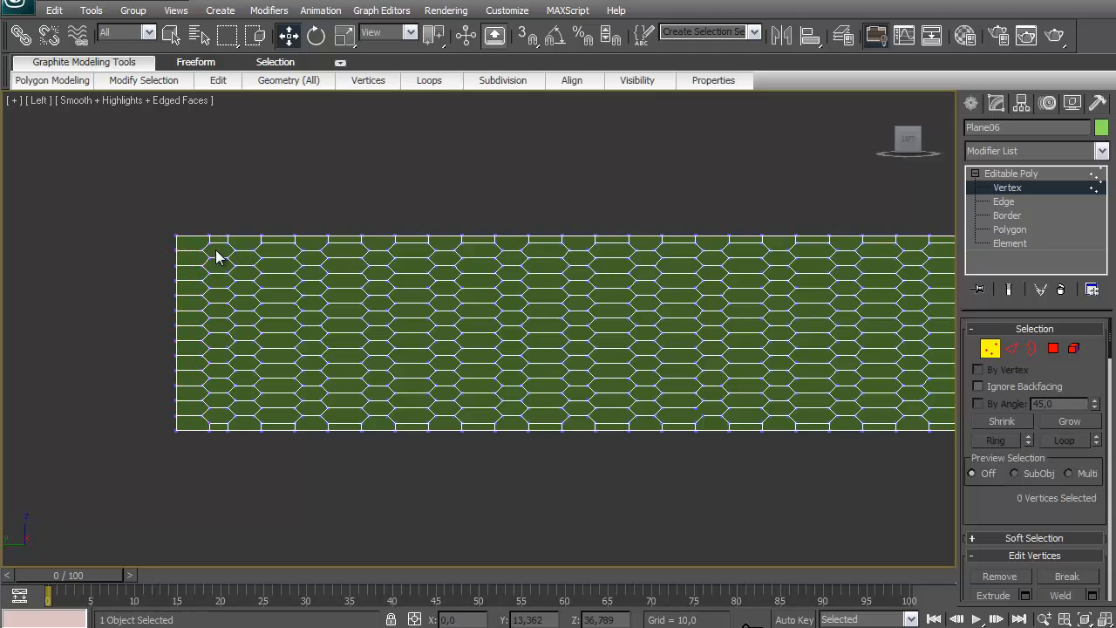
Narrow the second, third and fourth stretched hexagon columns by moving all vertices left of each about 0.5 units inward
{"action": "left_click_drag", "start_coordinate": [124, 205], "coordinate": [269, 466]}
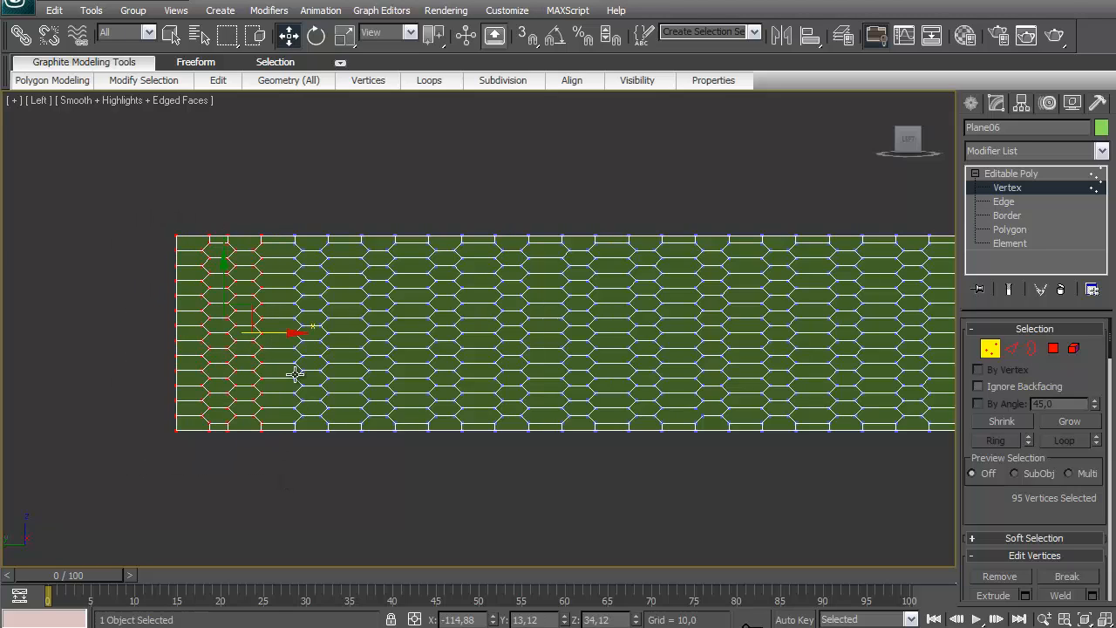
{"action": "left_click_drag", "start_coordinate": [294, 332], "coordinate": [328, 331]}
{"action": "left_click_drag", "start_coordinate": [129, 200], "coordinate": [338, 477]}
{"action": "left_click_drag", "start_coordinate": [330, 333], "coordinate": [361, 333]}
{"action": "left_click_drag", "start_coordinate": [297, 464], "coordinate": [378, 474]}
{"action": "left_click_drag", "start_coordinate": [359, 332], "coordinate": [360, 332]}
{"action": "left_click_drag", "start_coordinate": [417, 439], "coordinate": [407, 440]}
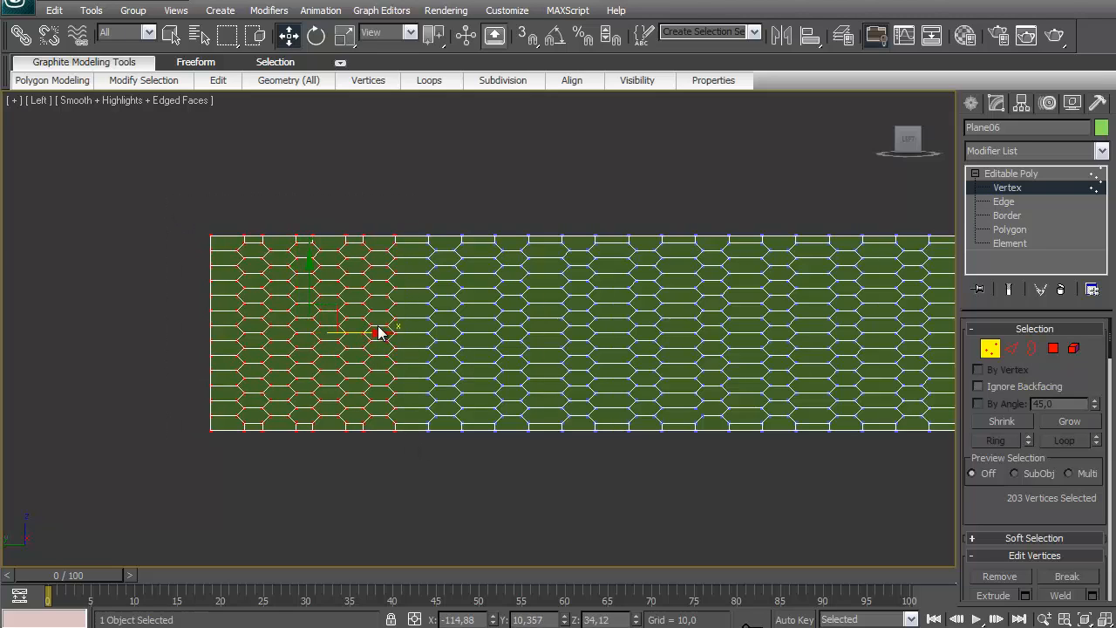
{"action": "left_click_drag", "start_coordinate": [374, 333], "coordinate": [395, 332]}
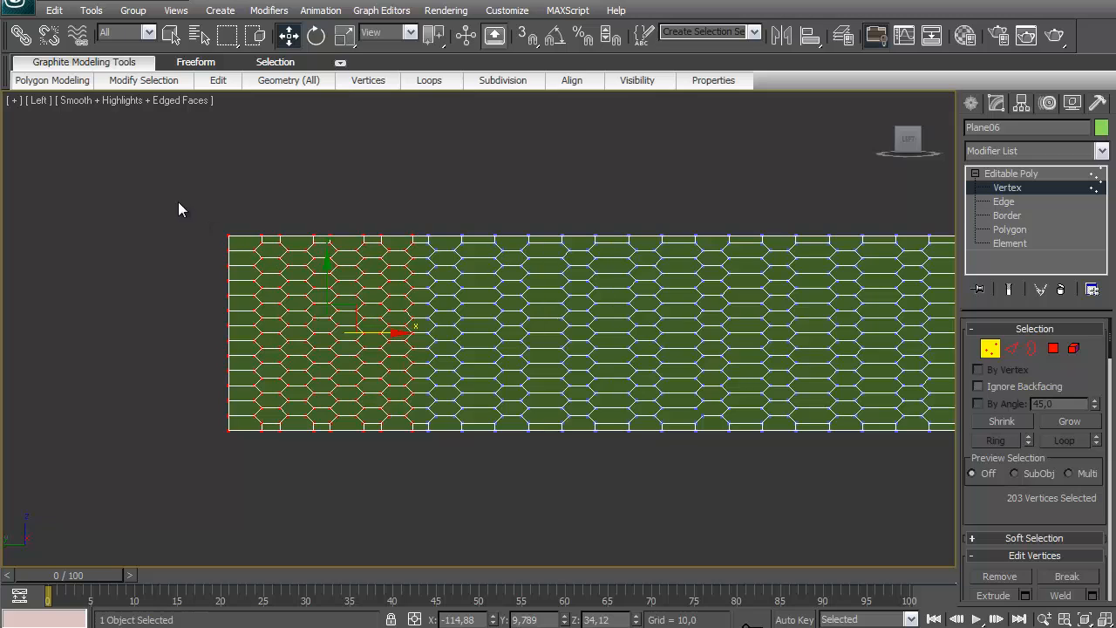
Narrow the fifth, sixth and seventh stretched hexagon columns by shifting all vertices left of each about 0.5 units along X
{"action": "left_click_drag", "start_coordinate": [180, 202], "coordinate": [470, 496]}
{"action": "middle_click_drag", "start_coordinate": [501, 370], "coordinate": [349, 384]}
{"action": "mouse_move", "coordinate": [285, 352]}
{"action": "left_mouse_down"}
{"action": "mouse_move", "coordinate": [312, 352]}
{"action": "mouse_move", "coordinate": [290, 356]}
{"action": "mouse_move", "coordinate": [302, 353]}
{"action": "left_mouse_up"}
{"action": "left_click_drag", "start_coordinate": [87, 228], "coordinate": [402, 480]}
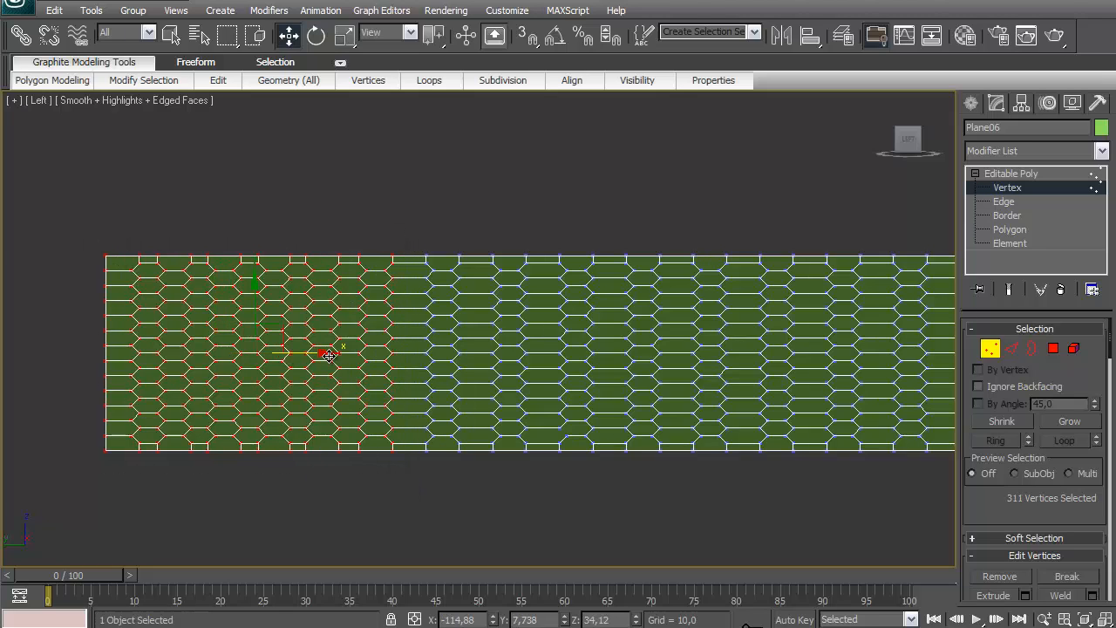
{"action": "left_click_drag", "start_coordinate": [326, 355], "coordinate": [339, 355]}
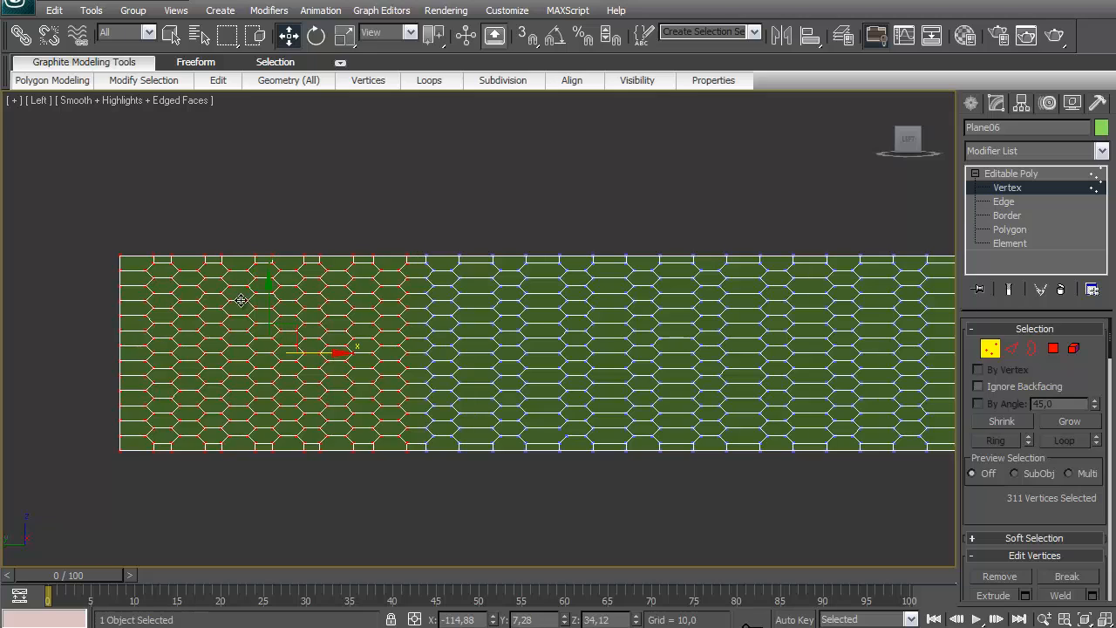
{"action": "left_click_drag", "start_coordinate": [76, 216], "coordinate": [478, 479]}
{"action": "left_click_drag", "start_coordinate": [356, 357], "coordinate": [371, 358]}
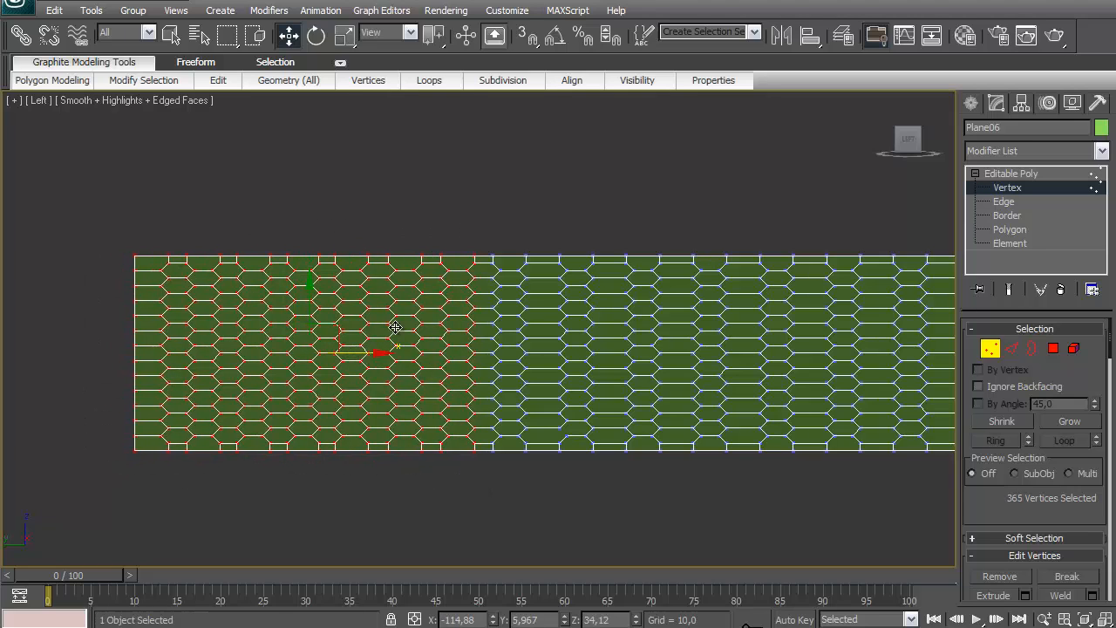
Narrow the eighth and ninth stretched hexagon columns by moving all vertices left of each about 0.5 units inward
{"action": "middle_click_drag", "start_coordinate": [373, 319], "coordinate": [321, 316]}
{"action": "left_click_drag", "start_coordinate": [112, 297], "coordinate": [486, 520]}
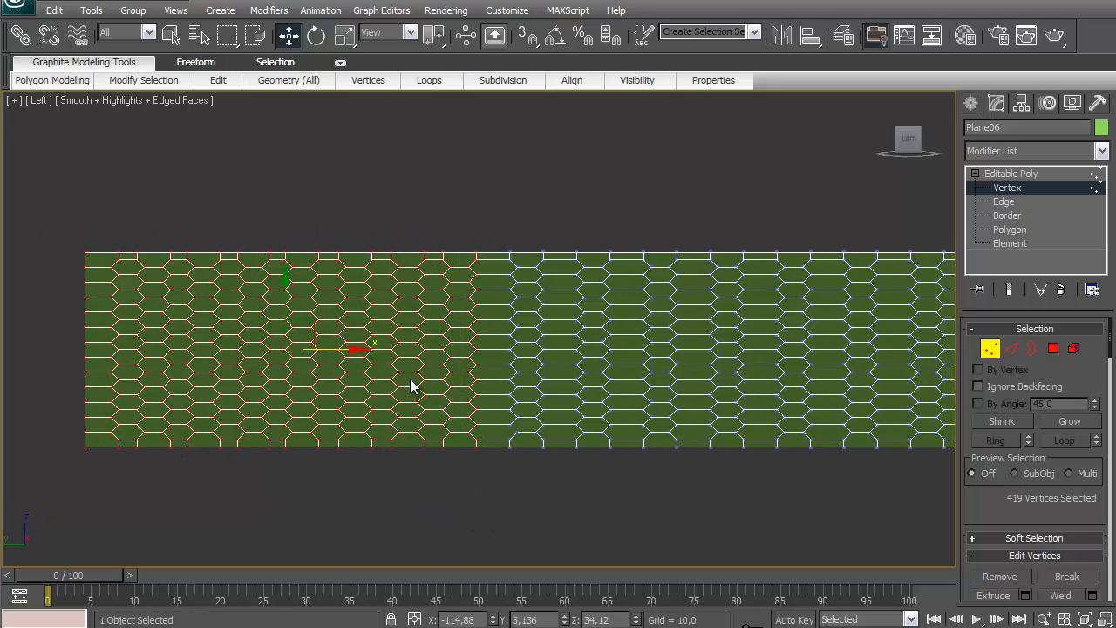
{"action": "left_click_drag", "start_coordinate": [350, 352], "coordinate": [367, 352]}
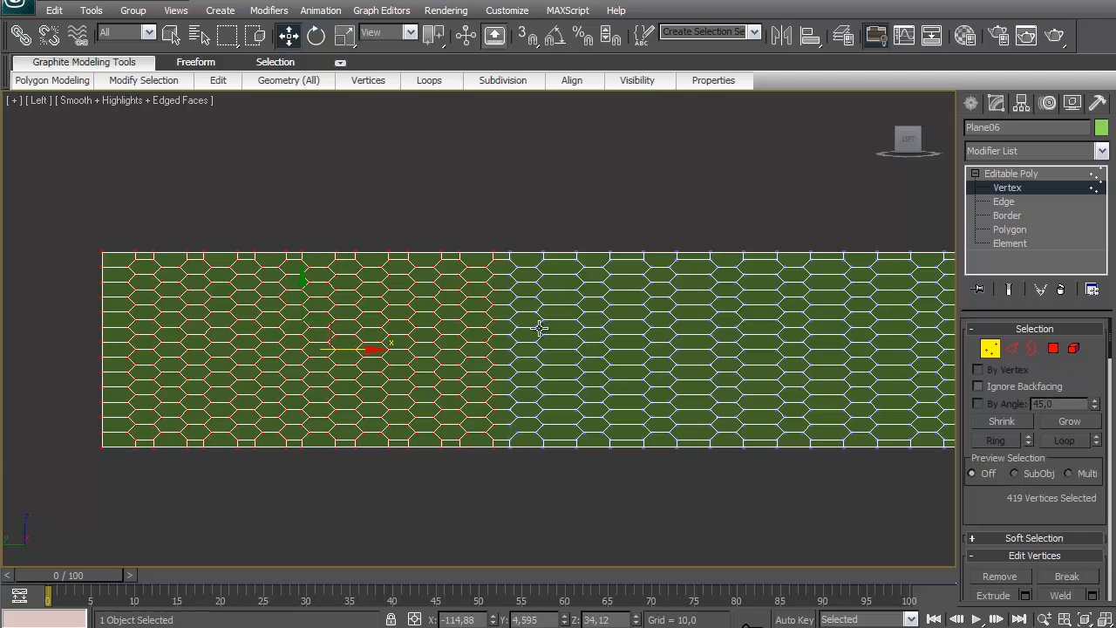
{"action": "middle_click_drag", "start_coordinate": [541, 326], "coordinate": [481, 323]}
{"action": "left_click_drag", "start_coordinate": [30, 225], "coordinate": [493, 499]}
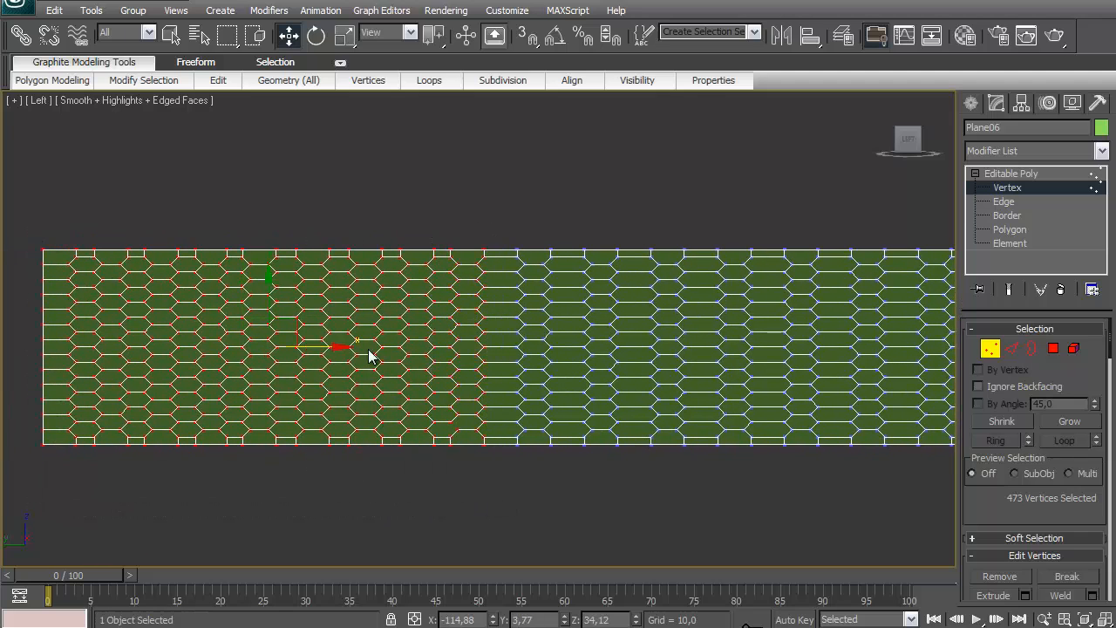
{"action": "left_click_drag", "start_coordinate": [329, 347], "coordinate": [345, 347]}
Narrow the tenth, eleventh and twelfth stretched hexagon columns by moving all vertices left of each about 0.5 units inward
{"action": "left_click_drag", "start_coordinate": [37, 234], "coordinate": [562, 506]}
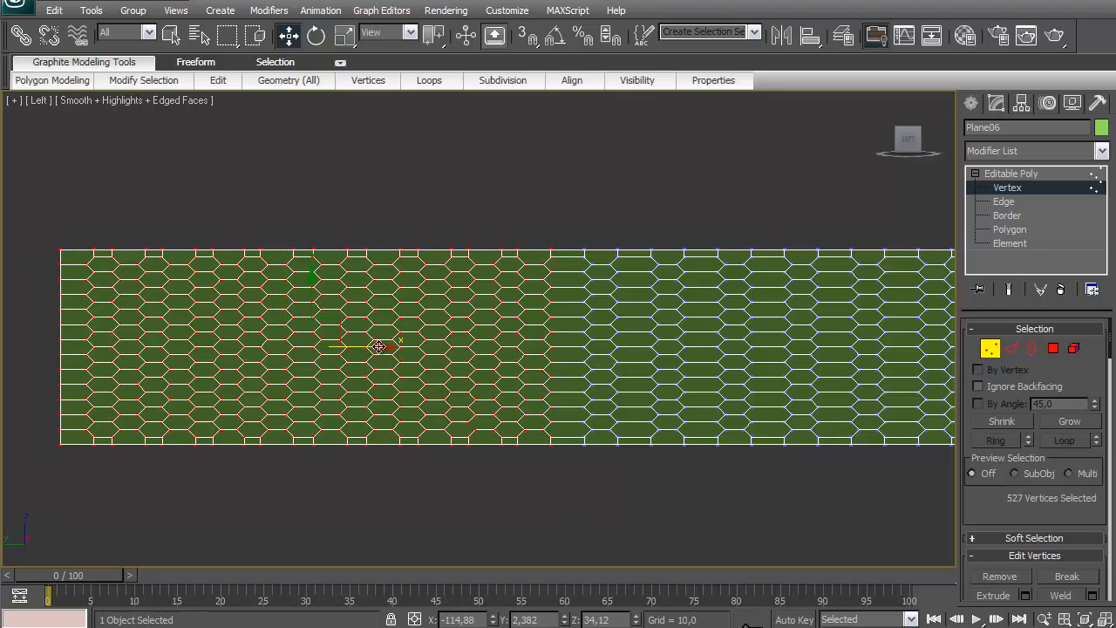
{"action": "left_click_drag", "start_coordinate": [379, 347], "coordinate": [410, 348]}
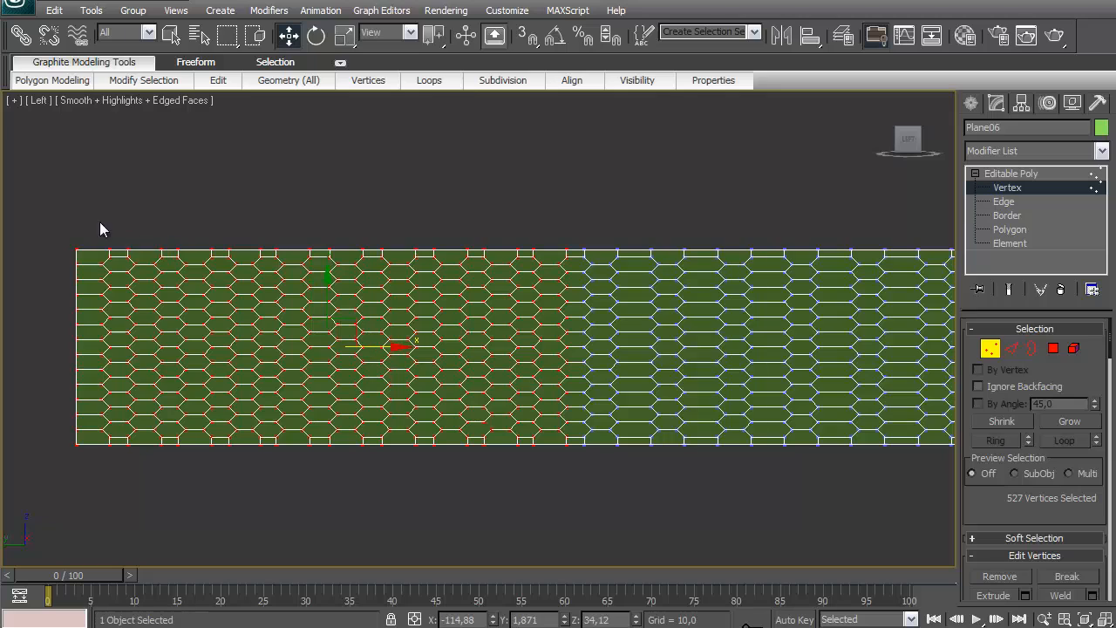
{"action": "left_click_drag", "start_coordinate": [633, 532], "coordinate": [633, 532]}
{"action": "left_click_drag", "start_coordinate": [406, 348], "coordinate": [439, 350]}
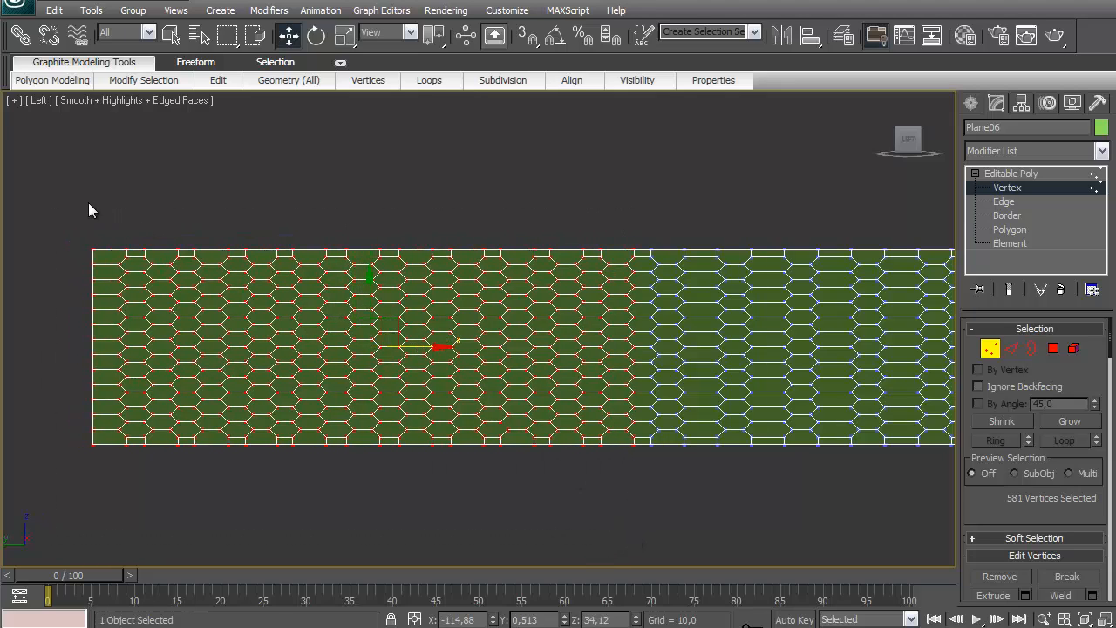
{"action": "left_click_drag", "start_coordinate": [78, 227], "coordinate": [697, 510]}
{"action": "middle_click_drag", "start_coordinate": [687, 488], "coordinate": [427, 479]}
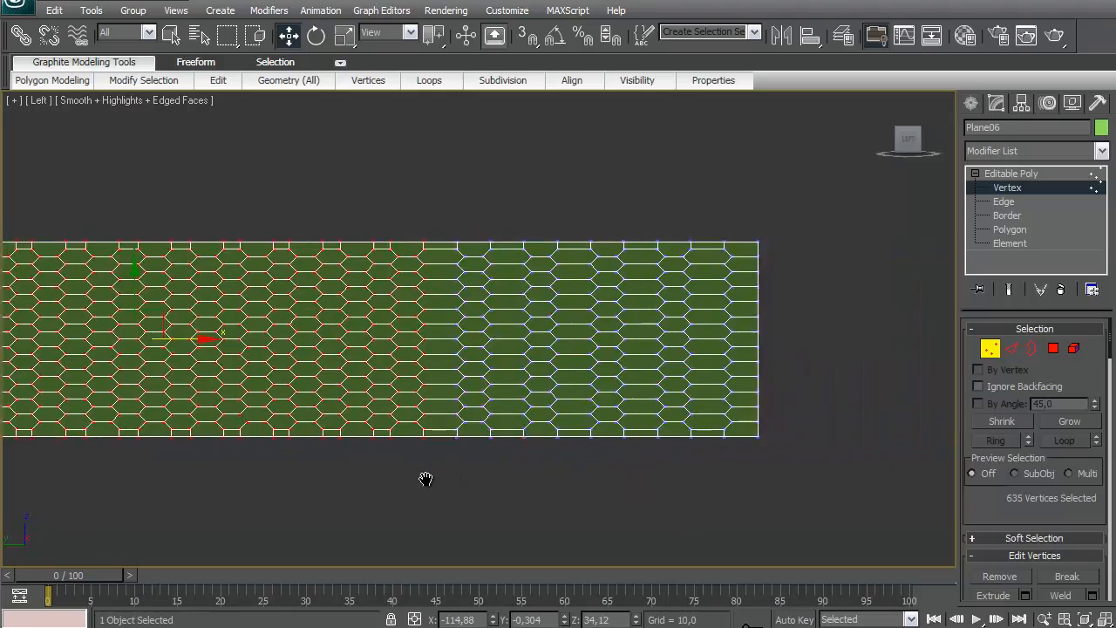